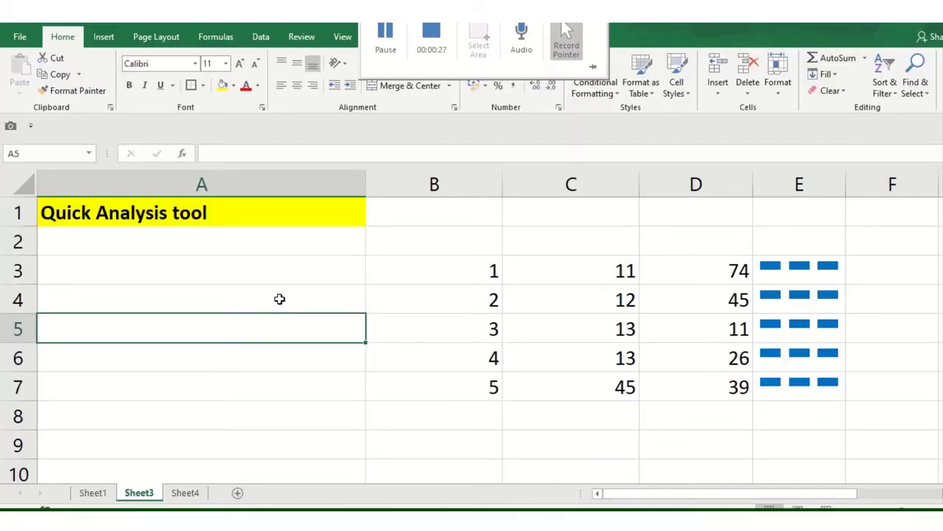
# Select the numbers in B3:D7 and show their Quick Analysis formatting options
pyautogui.click(297, 273)
pyautogui.click(245, 214)
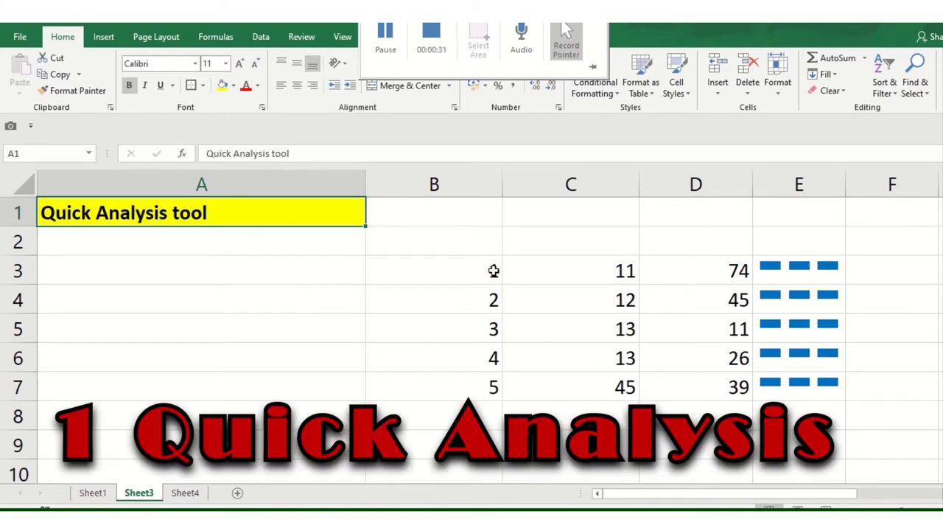
pyautogui.moveTo(494, 271); pyautogui.dragTo(661, 381)
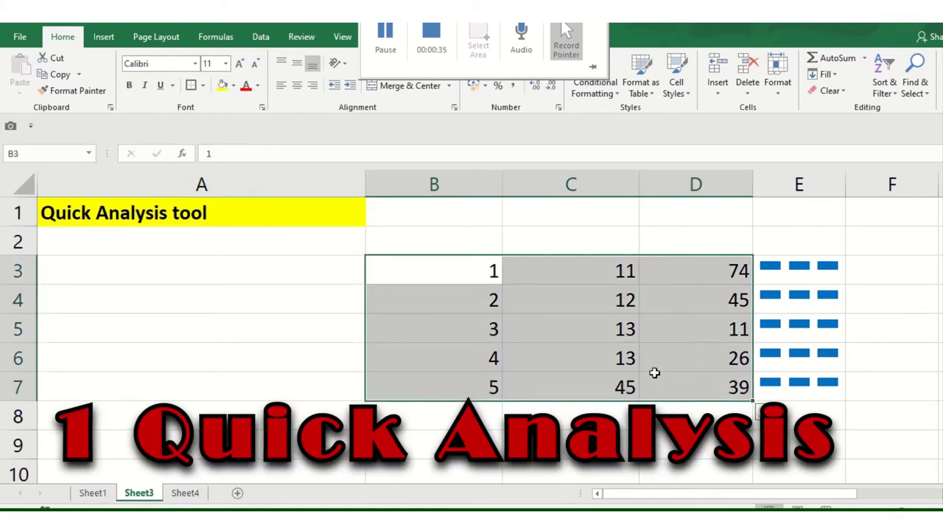
pyautogui.click(310, 332)
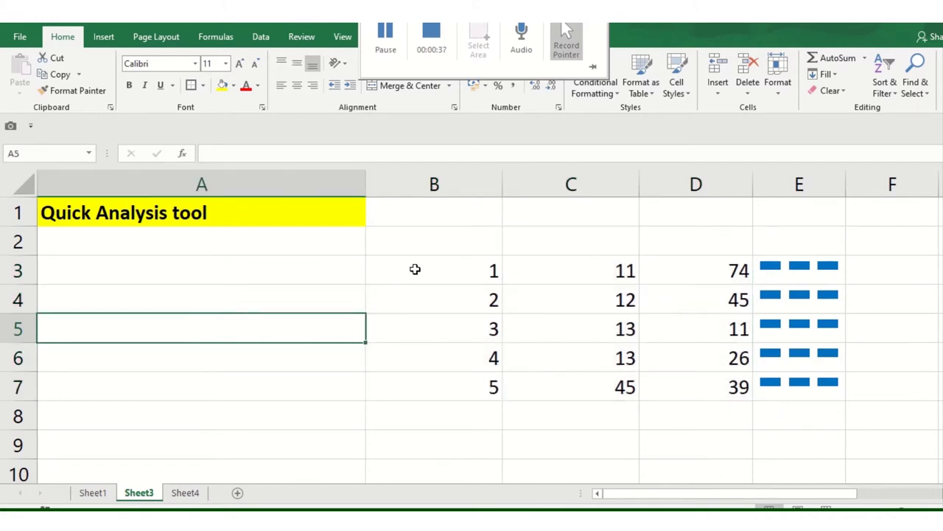
pyautogui.moveTo(420, 265); pyautogui.dragTo(673, 382)
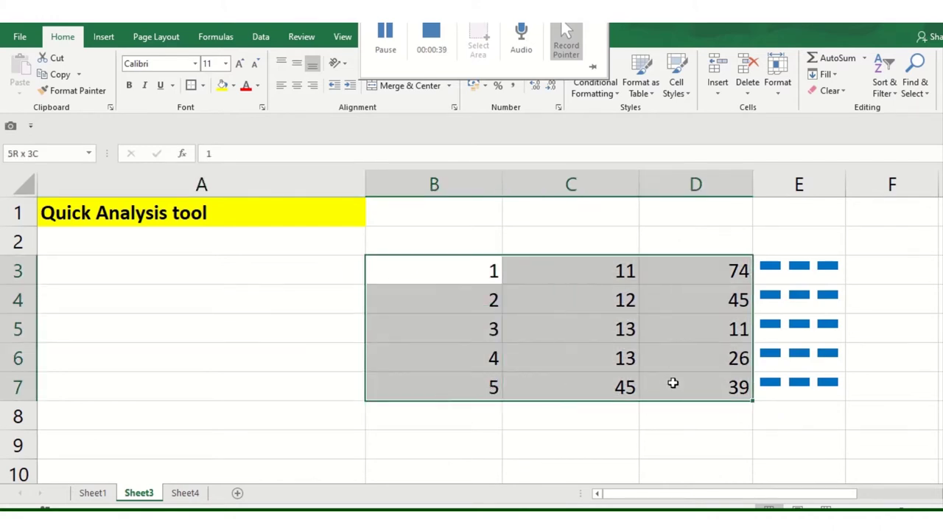
pyautogui.click(763, 412)
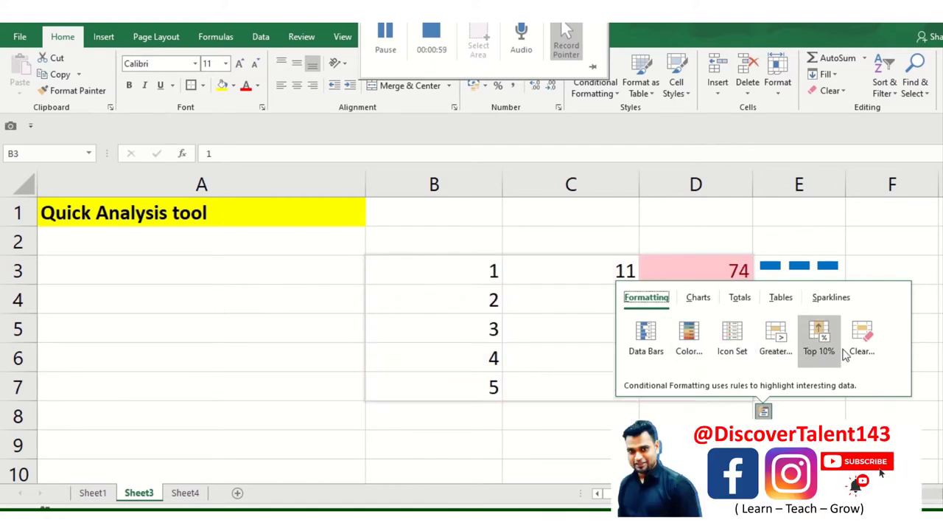
# Browse the Quick Analysis tabs, then insert Column sparklines into E3:E7
pyautogui.click(698, 297)
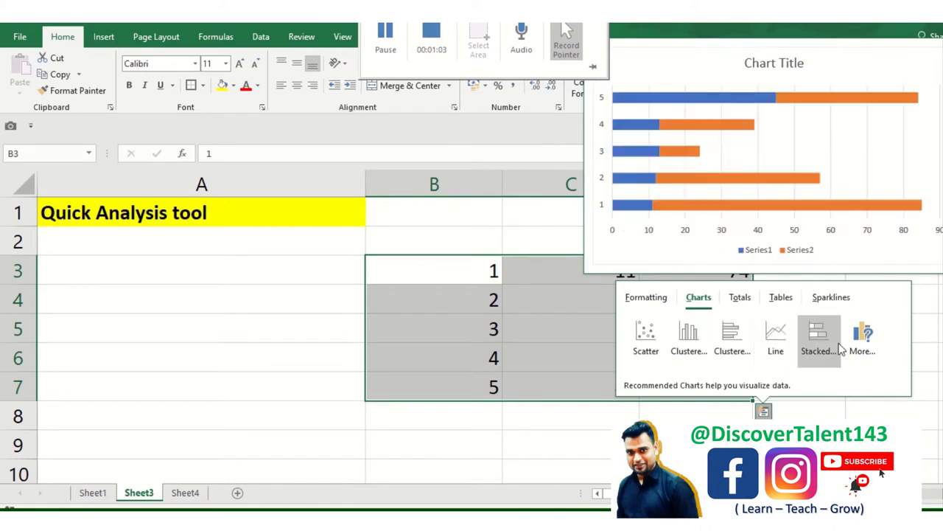
pyautogui.click(743, 298)
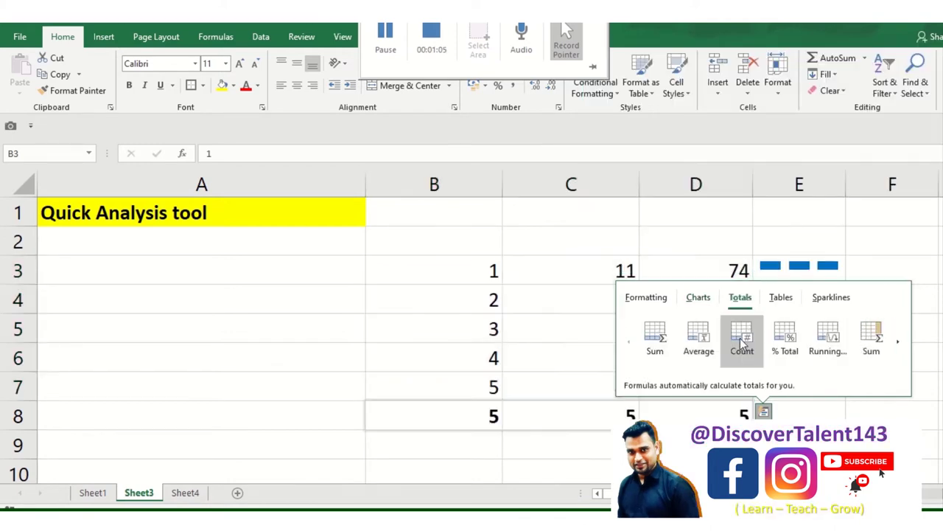
pyautogui.click(784, 302)
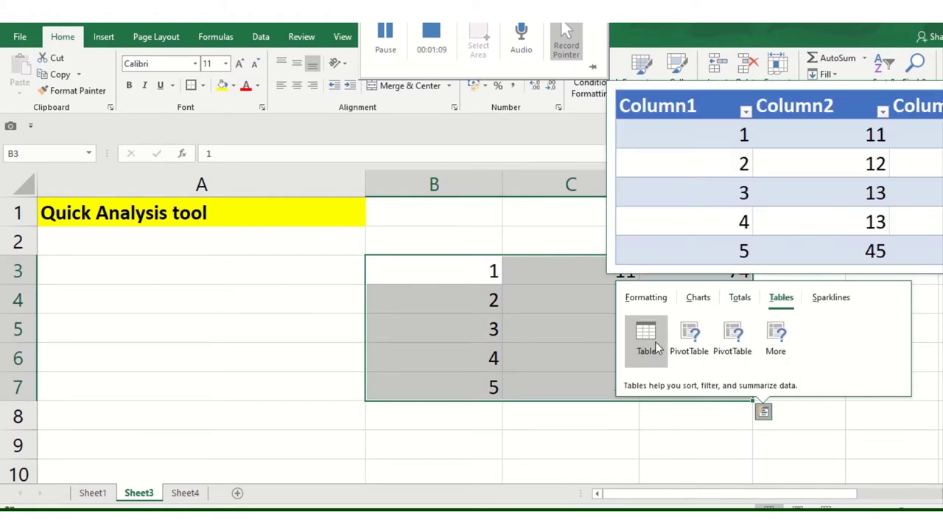
pyautogui.click(829, 299)
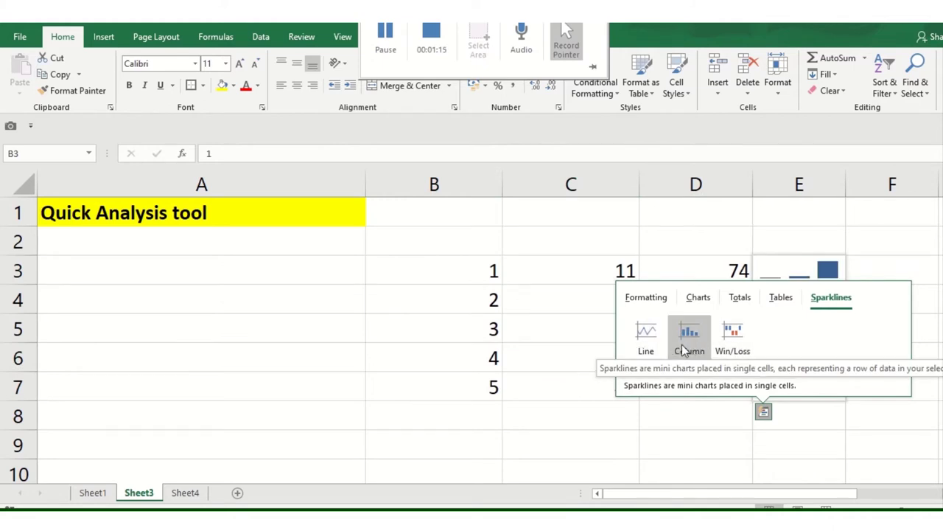
pyautogui.click(682, 344)
# Restyle the E3:E7 sparklines with a grey style from the Sparkline Design gallery
pyautogui.click(815, 312)
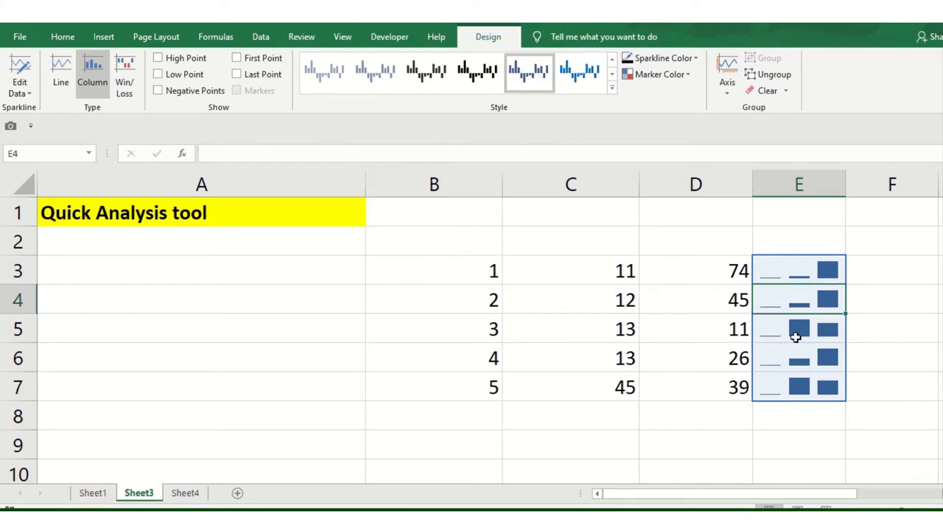
pyautogui.click(681, 295)
pyautogui.click(804, 297)
pyautogui.click(426, 72)
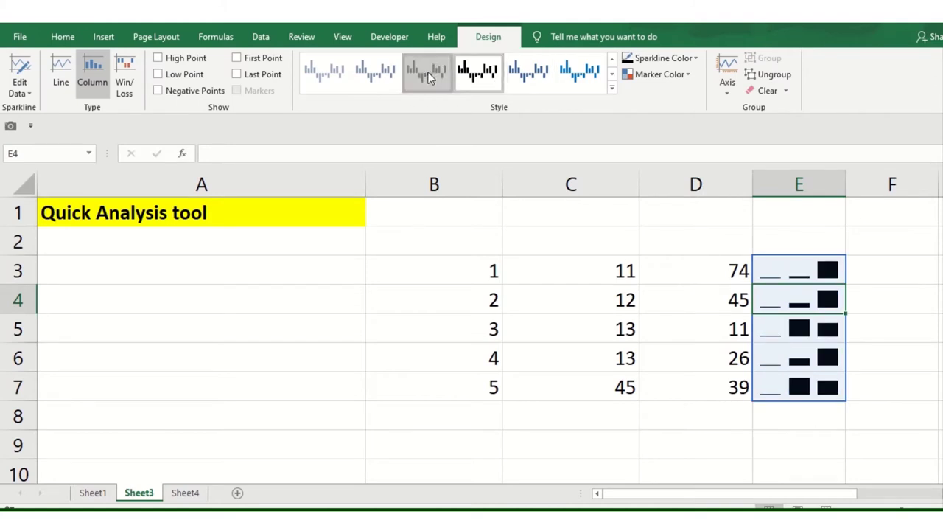
pyautogui.click(379, 78)
pyautogui.click(632, 358)
pyautogui.click(575, 358)
pyautogui.click(488, 299)
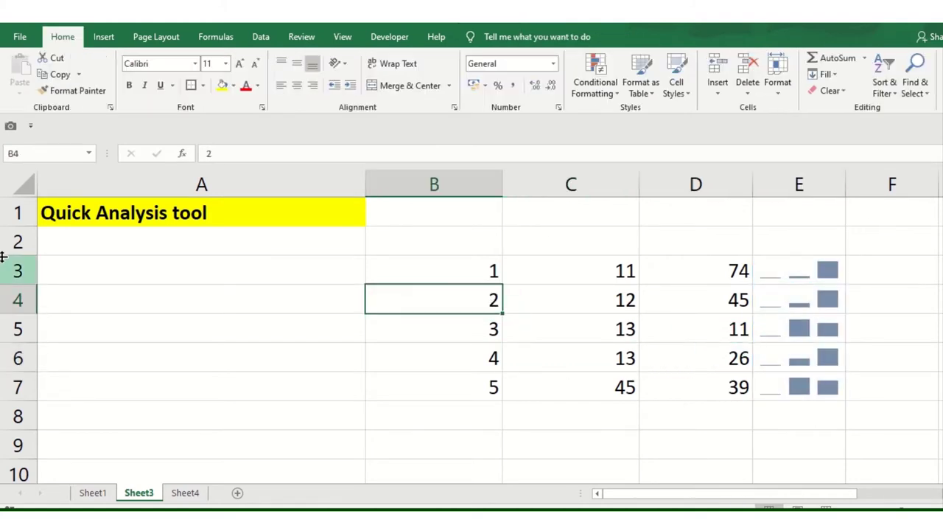
# Scroll down to the 2. Filter section and select cells in its Num1–Num3 table
pyautogui.scroll(-2, 249, 301)
pyautogui.scroll(2, 250, 322)
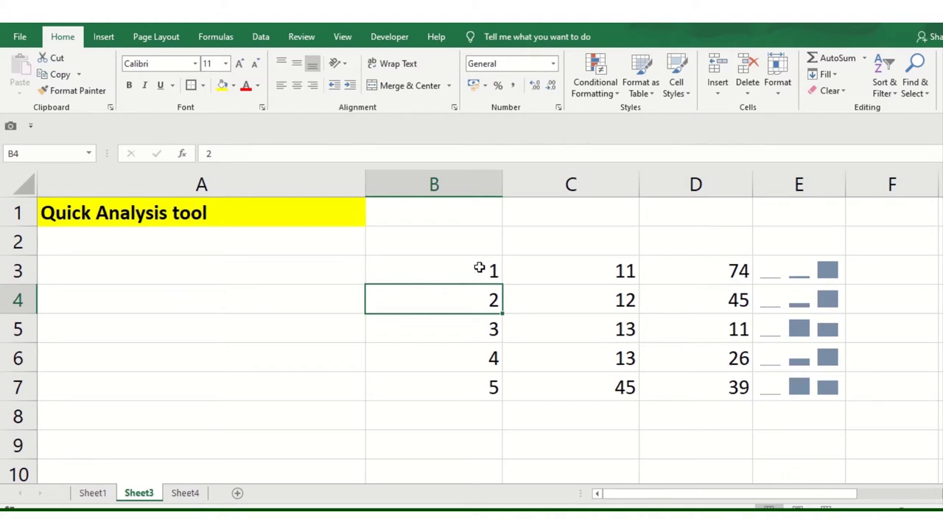
pyautogui.moveTo(479, 268); pyautogui.dragTo(726, 388)
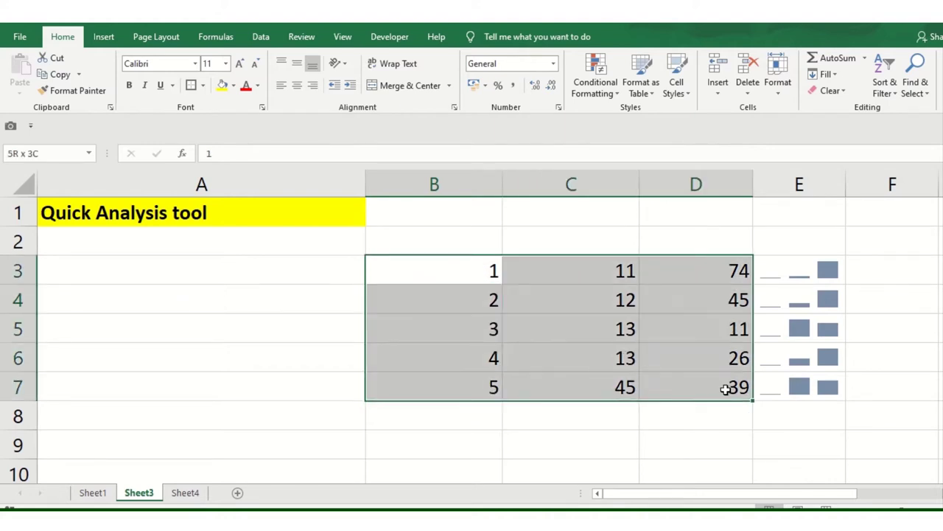
pyautogui.click(202, 264)
pyautogui.scroll(-2, 224, 332)
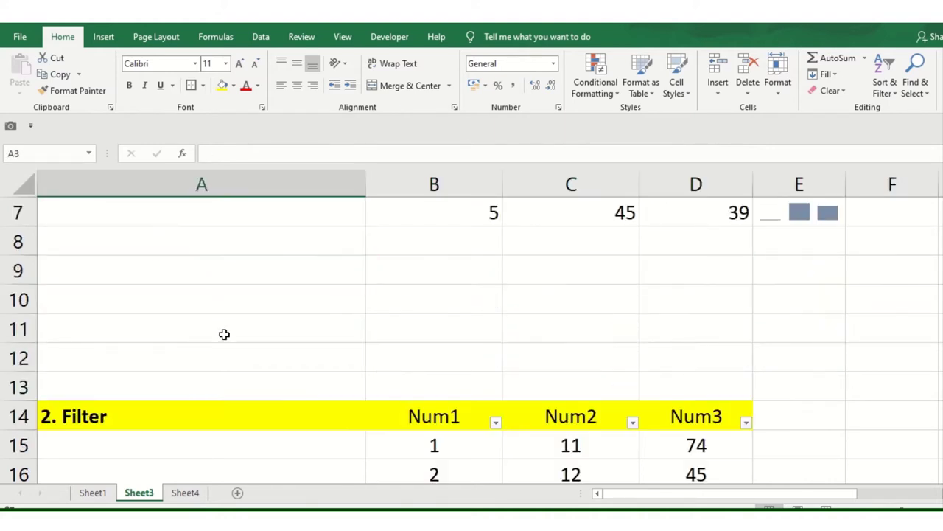
pyautogui.scroll(-2, 224, 335)
pyautogui.click(350, 348)
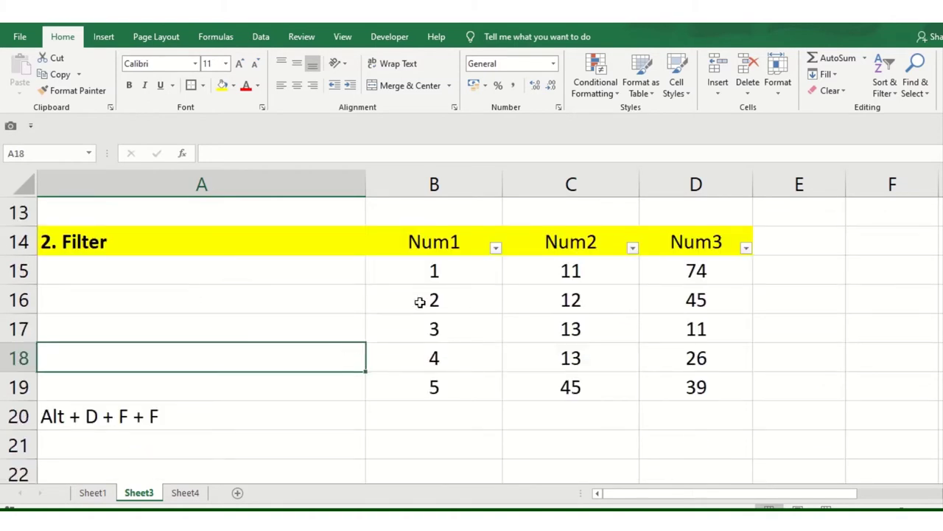
pyautogui.moveTo(441, 244)
pyautogui.mouseDown()
pyautogui.moveTo(487, 359)
pyautogui.moveTo(662, 379)
pyautogui.mouseUp()
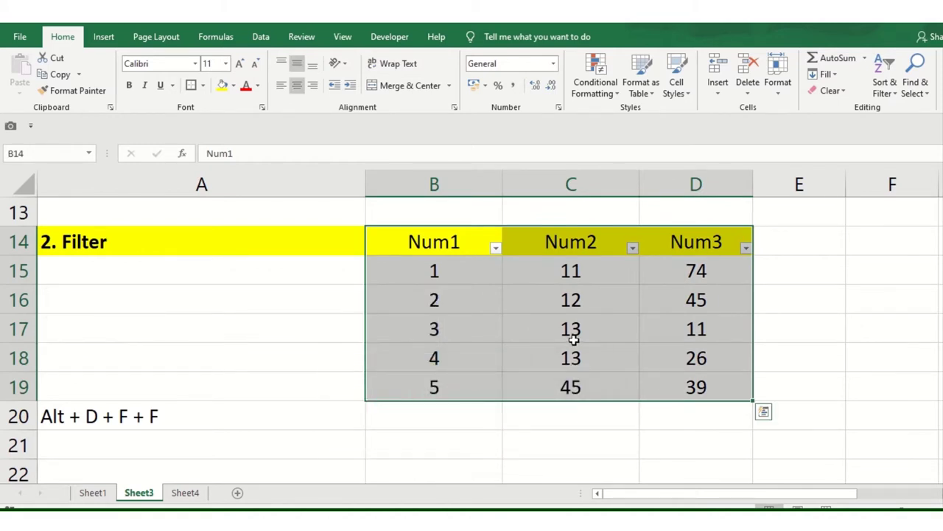
# Toggle the table's AutoFilter off with Alt+D, F and undo the stray F typed in the header
pyautogui.hotkey('alt', 'd')
pyautogui.press('f')
pyautogui.press('f')
pyautogui.write('F')
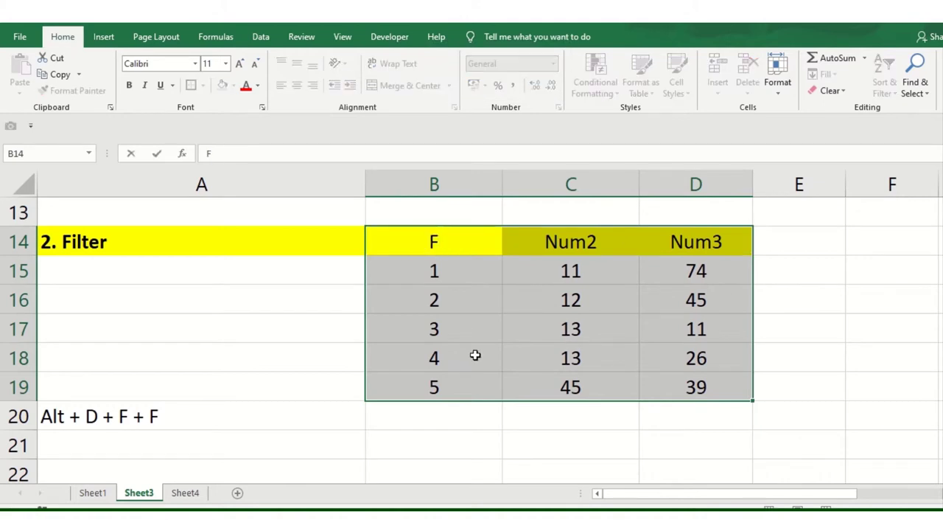
pyautogui.click(476, 355)
pyautogui.hotkey('ctrl', 'z')
# Turn AutoFilter back on from the Num1 header and check the Num1 filter list
pyautogui.click(498, 292)
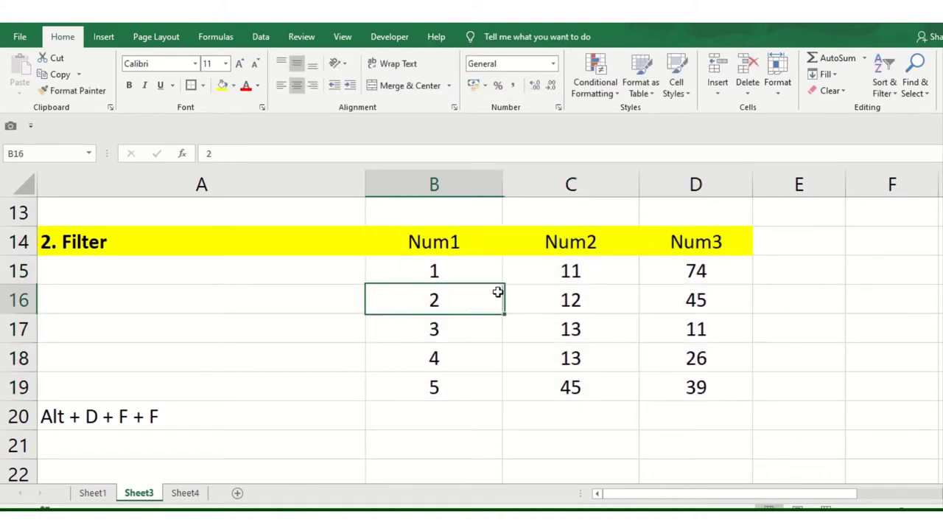
pyautogui.click(462, 246)
pyautogui.hotkey('alt', 'd')
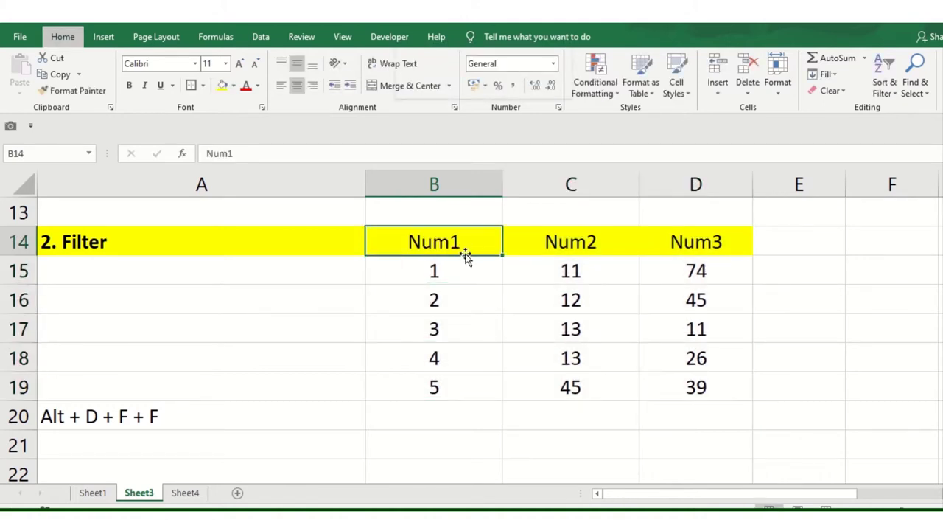
pyautogui.press('f')
pyautogui.press('f')
pyautogui.click(496, 249)
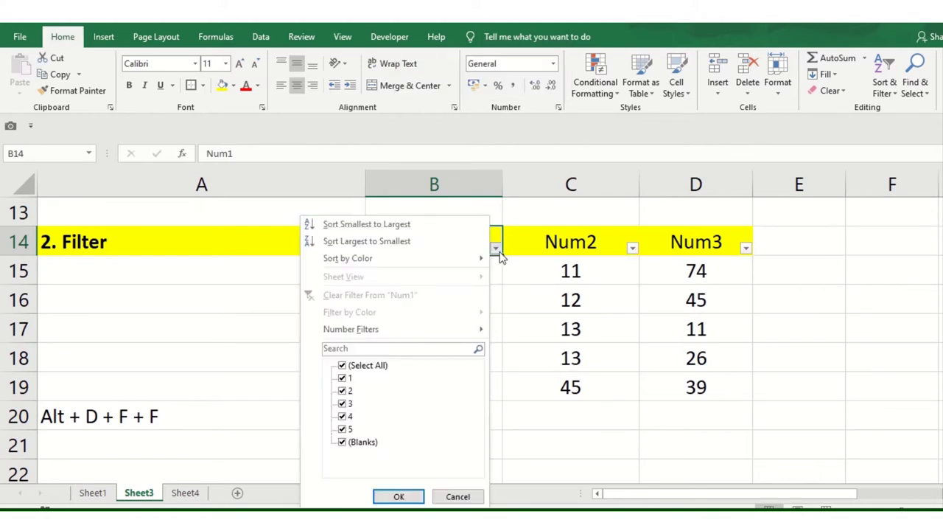
pyautogui.press('Escape')
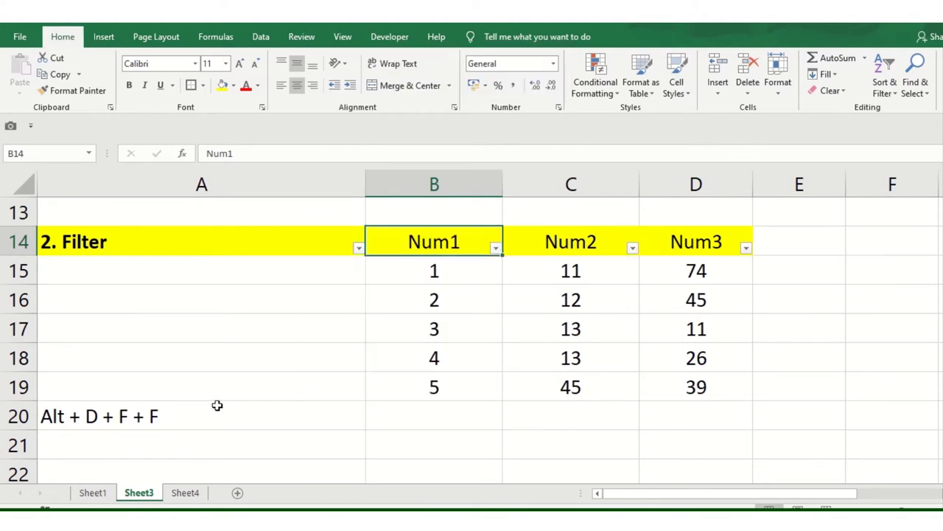
pyautogui.click(162, 418)
# Filter the Num2 column to show only the value 11
pyautogui.click(490, 294)
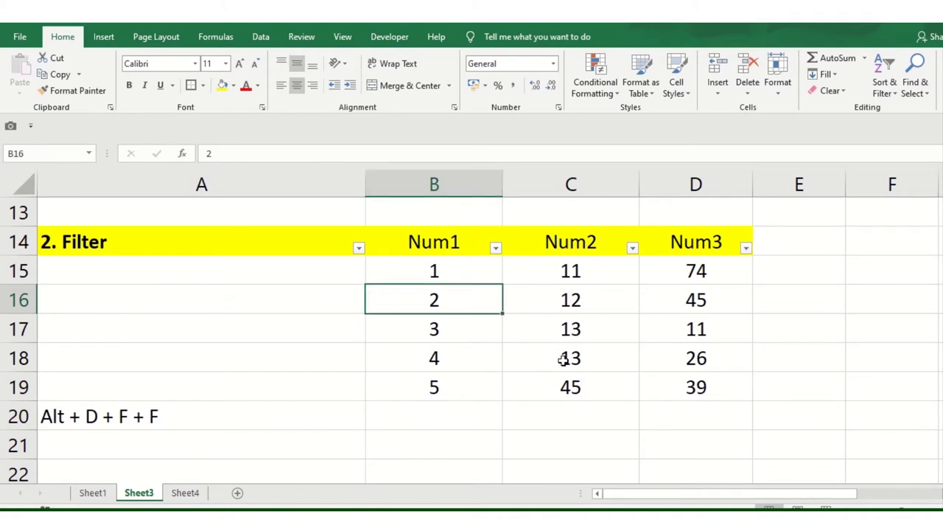
pyautogui.click(633, 249)
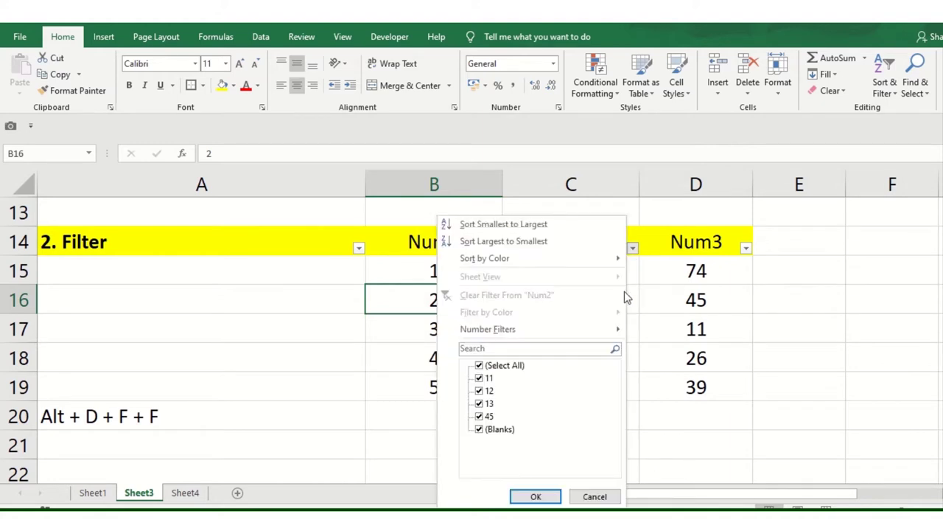
pyautogui.click(500, 366)
pyautogui.click(480, 378)
pyautogui.click(536, 496)
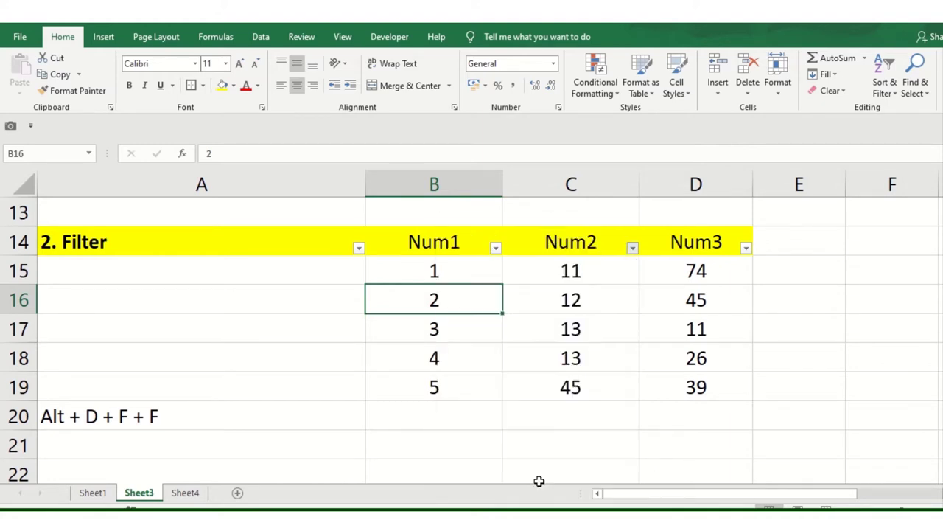
# Clear the Num2 filter so all rows show again
pyautogui.moveTo(459, 274); pyautogui.dragTo(695, 270)
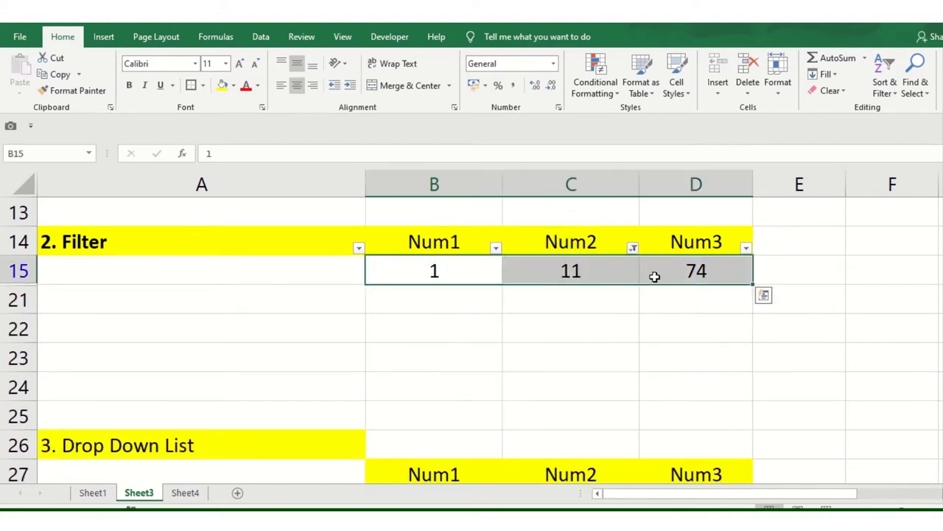
pyautogui.click(633, 248)
pyautogui.click(504, 366)
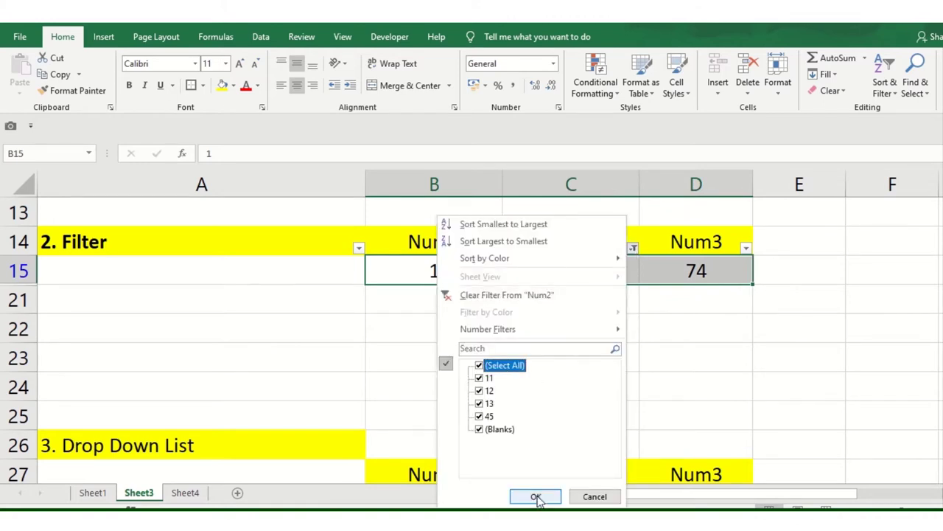
pyautogui.click(536, 496)
pyautogui.click(526, 311)
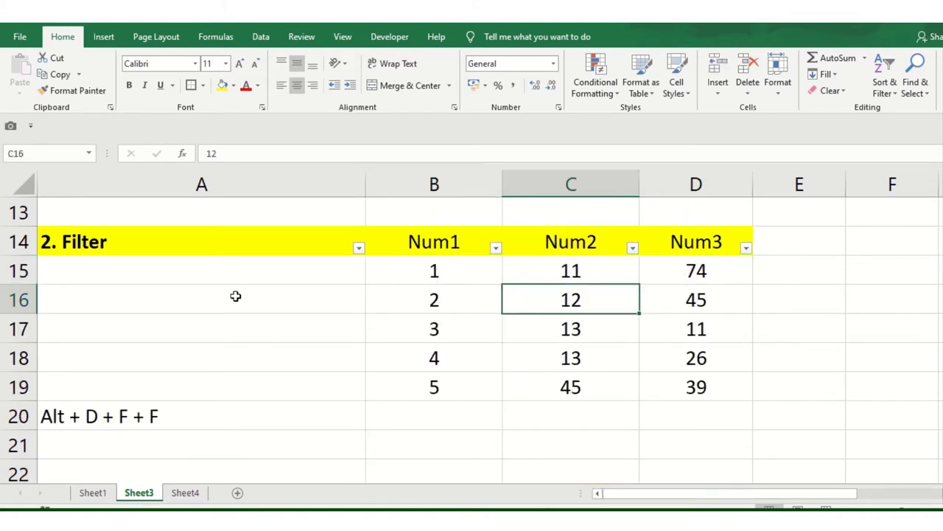
# Switch the Data tab Filter off and back on for the Num1–Num3 headers
pyautogui.click(440, 242)
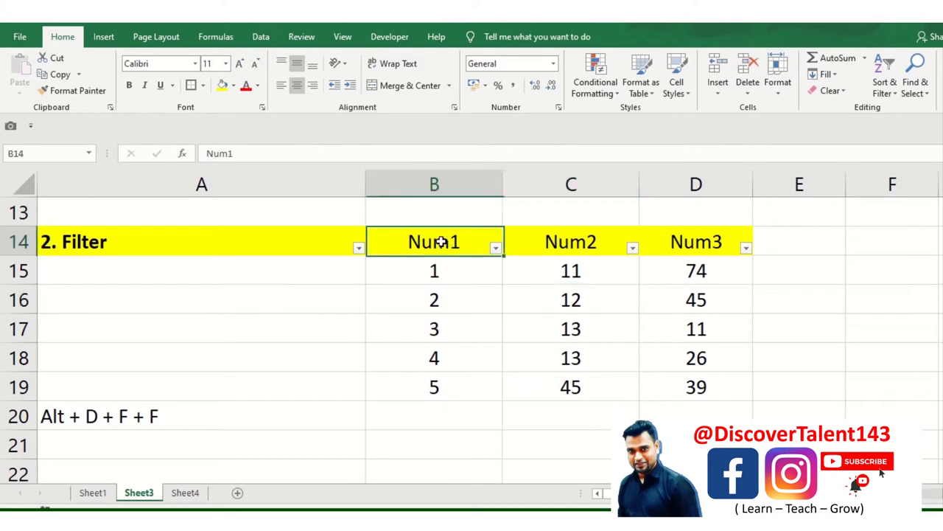
pyautogui.click(263, 39)
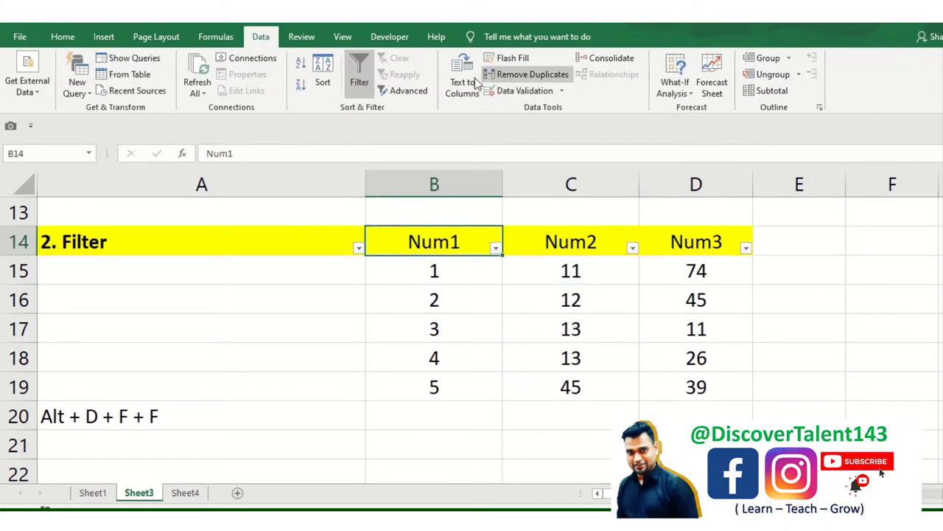
pyautogui.click(354, 74)
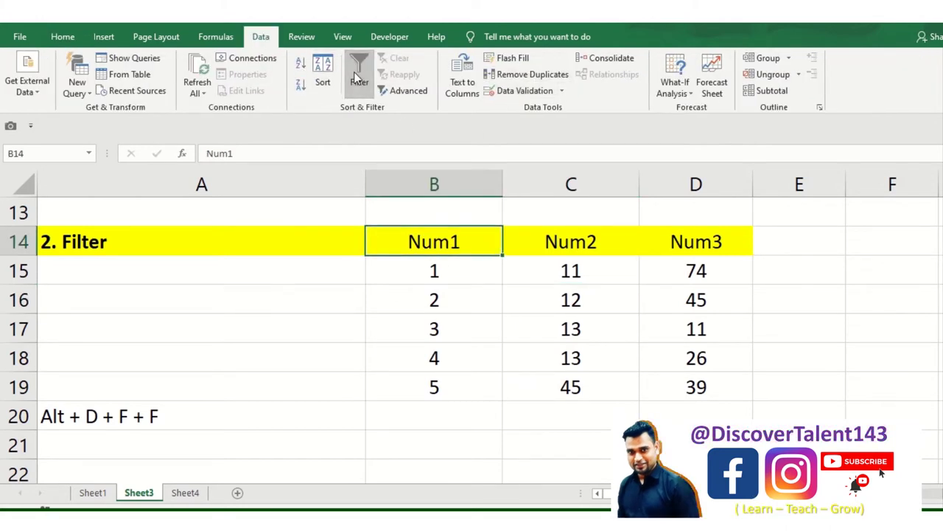
pyautogui.click(355, 74)
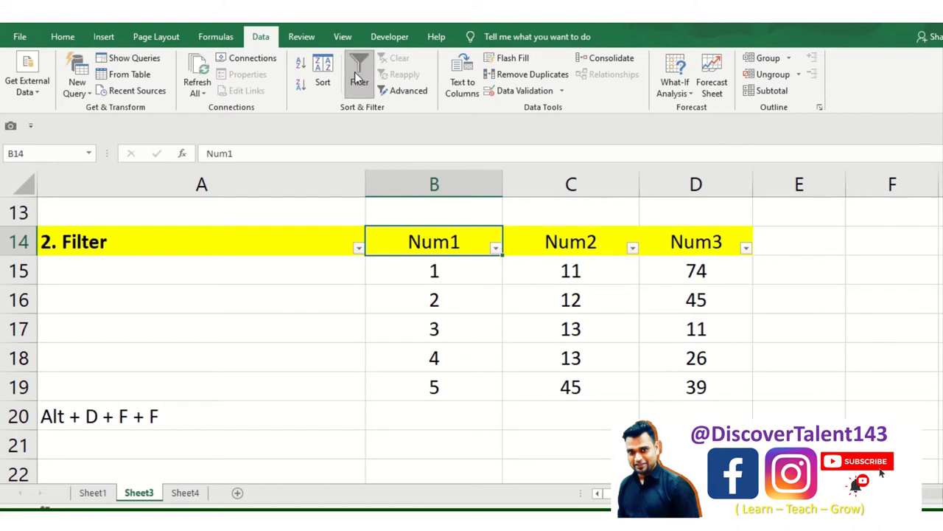
pyautogui.click(433, 329)
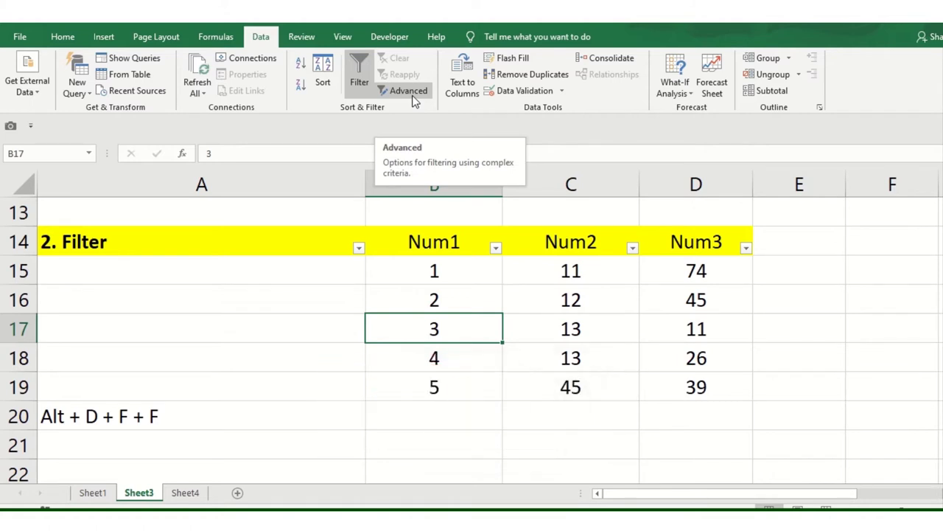
pyautogui.click(300, 347)
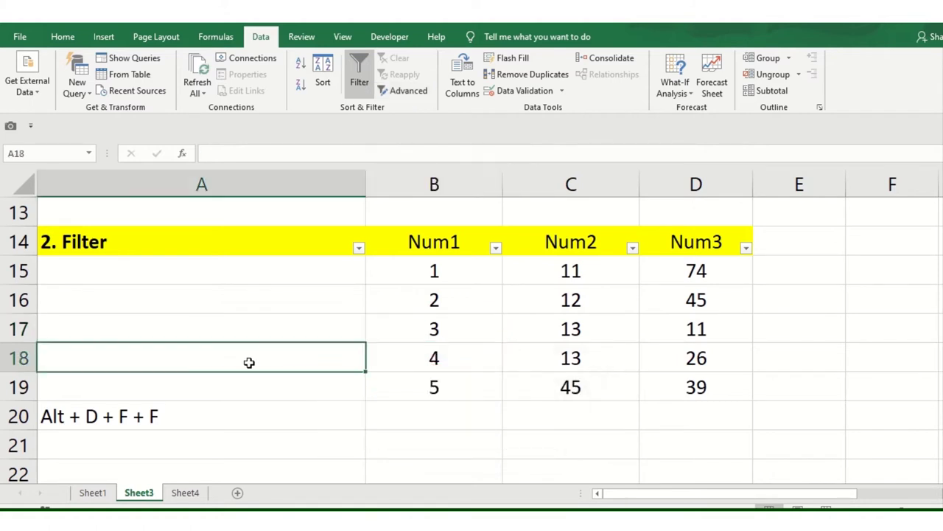
pyautogui.scroll(-1, 279, 415)
pyautogui.scroll(-2, 290, 398)
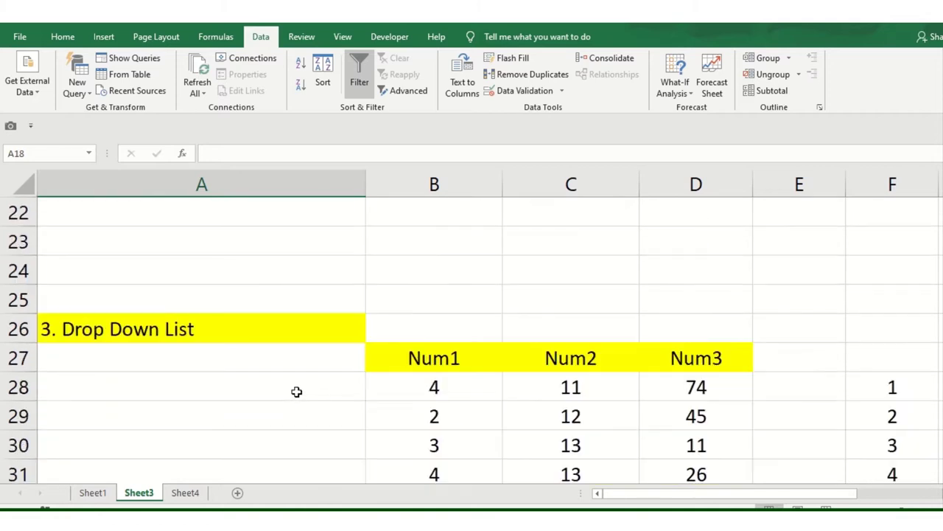
pyautogui.click(266, 387)
pyautogui.scroll(-2, 194, 301)
pyautogui.scroll(2, 194, 328)
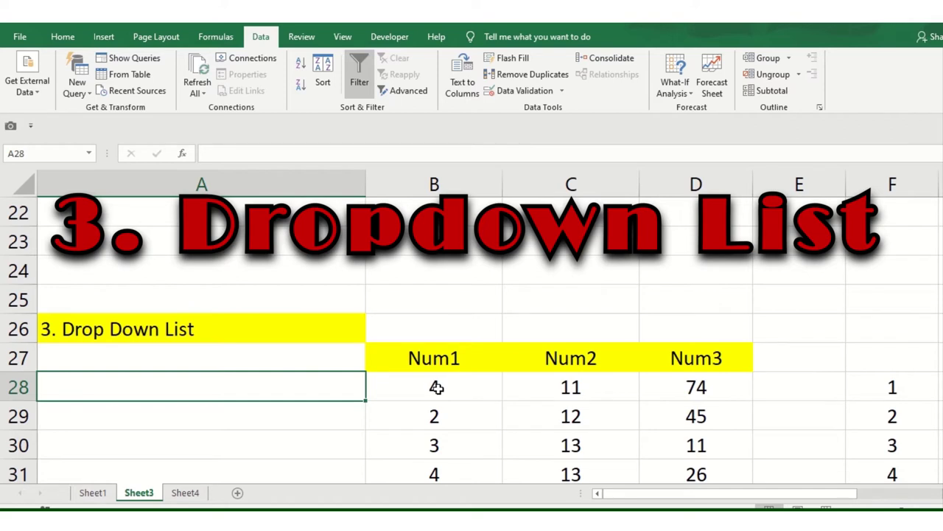
pyautogui.click(889, 386)
pyautogui.scroll(-1, 846, 391)
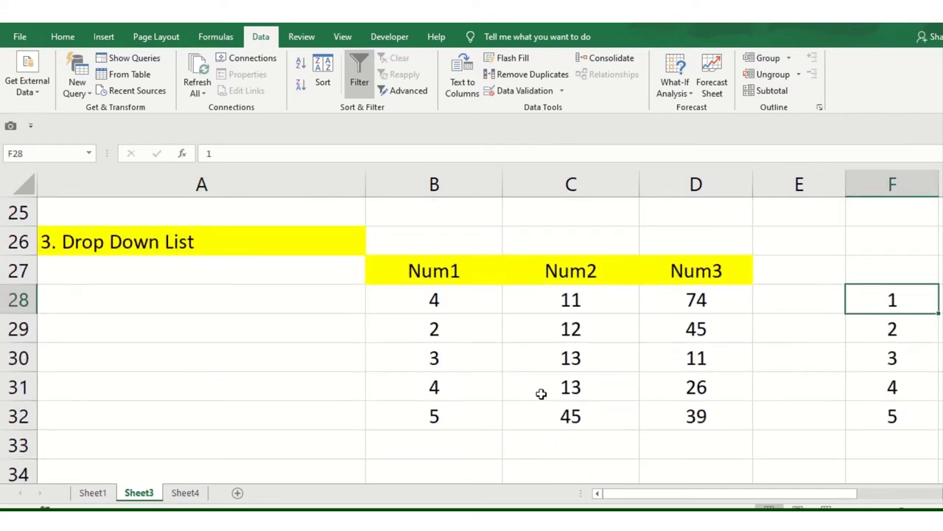
pyautogui.click(250, 362)
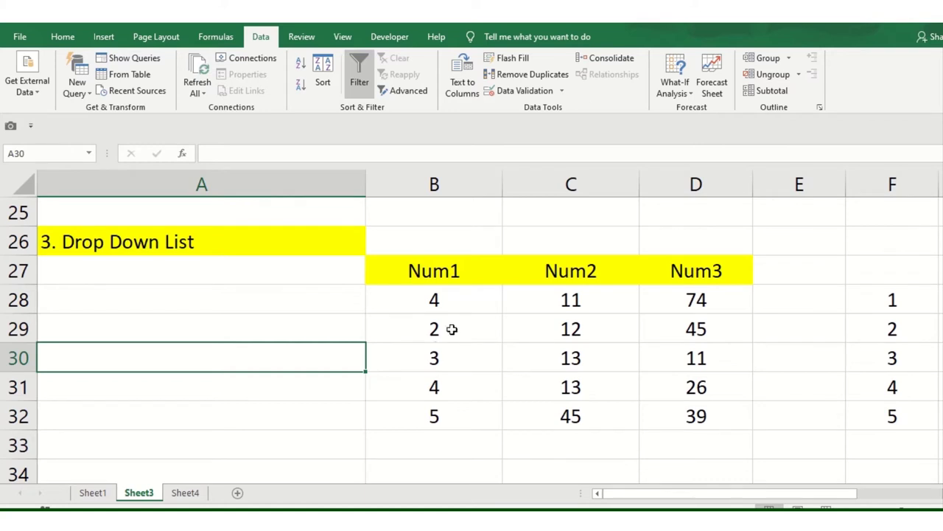
pyautogui.moveTo(467, 271); pyautogui.dragTo(658, 403)
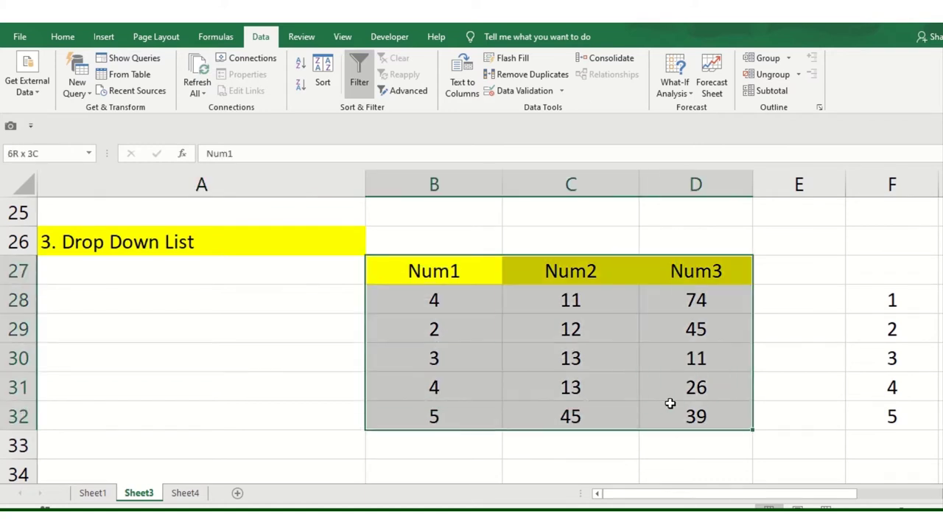
pyautogui.click(494, 318)
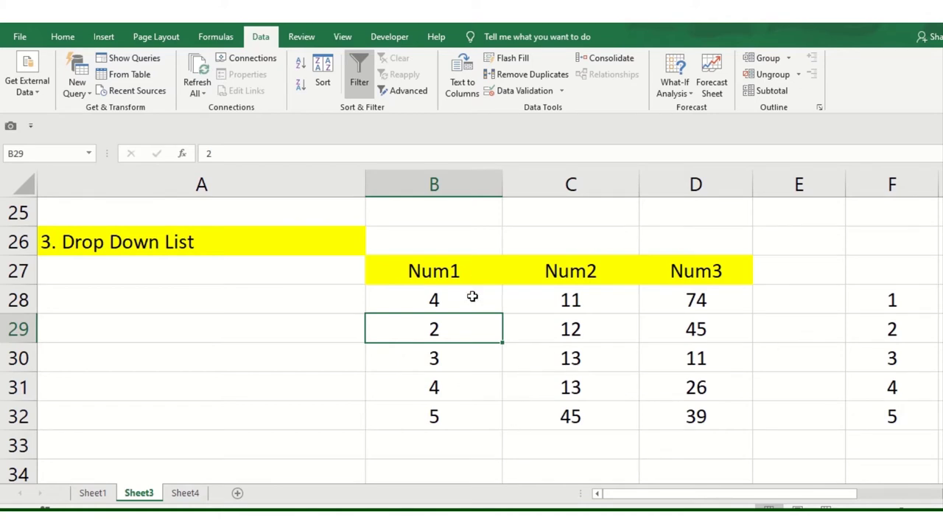
pyautogui.moveTo(460, 271); pyautogui.dragTo(506, 351)
pyautogui.moveTo(443, 299)
pyautogui.mouseDown()
pyautogui.moveTo(439, 436)
pyautogui.moveTo(454, 388)
pyautogui.mouseUp()
pyautogui.click(508, 305)
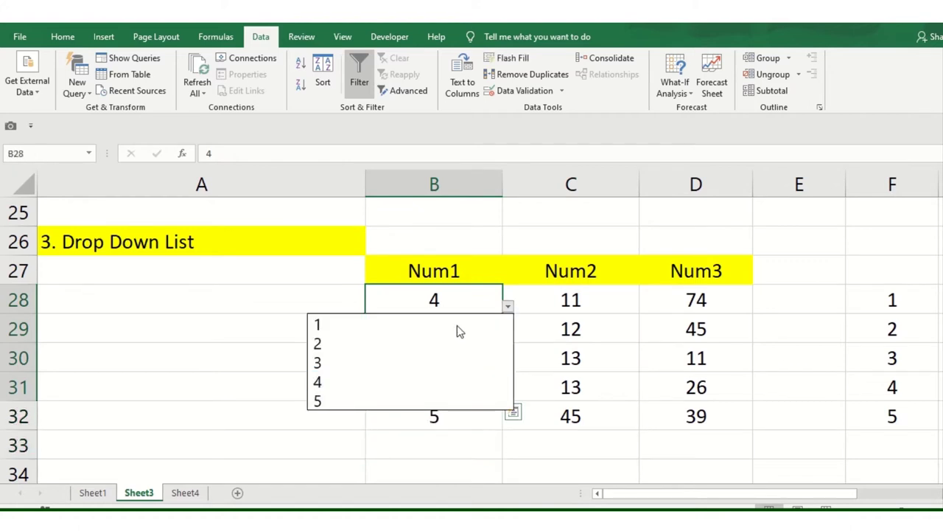
pyautogui.click(390, 421)
pyautogui.click(431, 411)
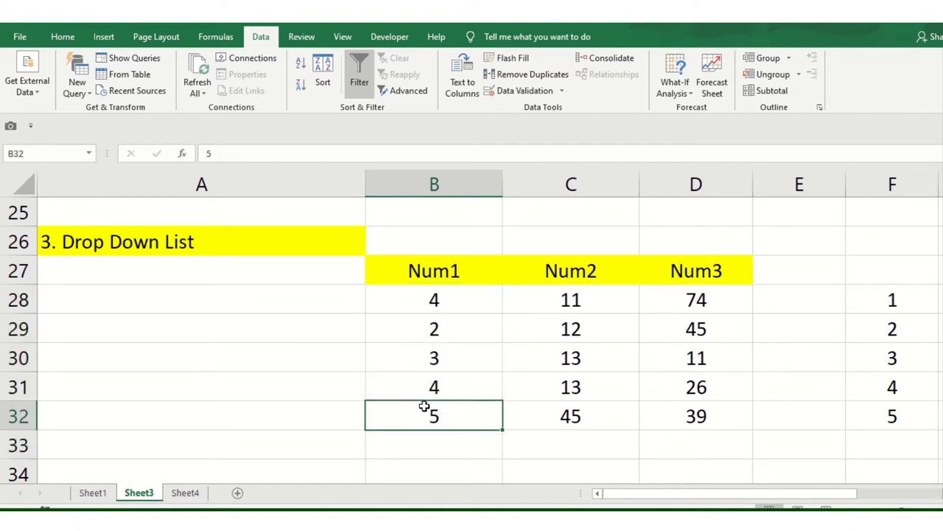
pyautogui.click(554, 310)
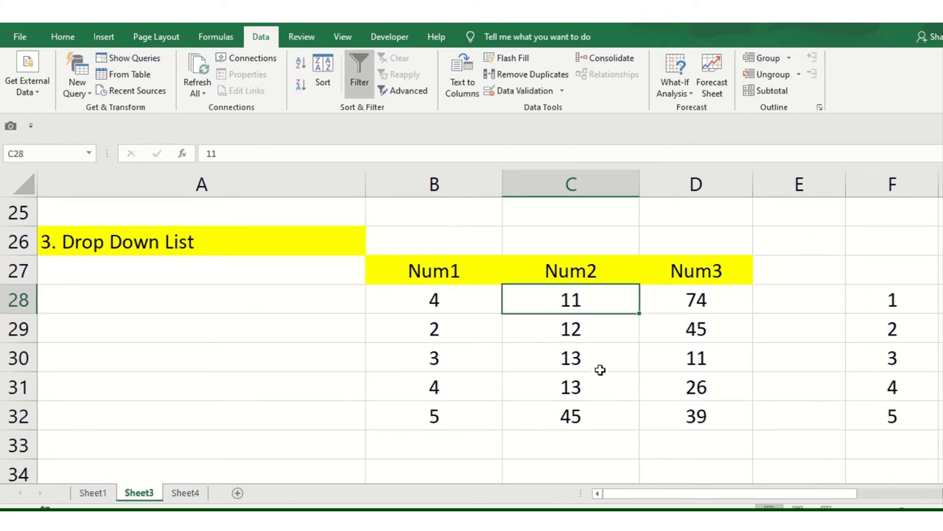
pyautogui.moveTo(897, 301); pyautogui.dragTo(896, 405)
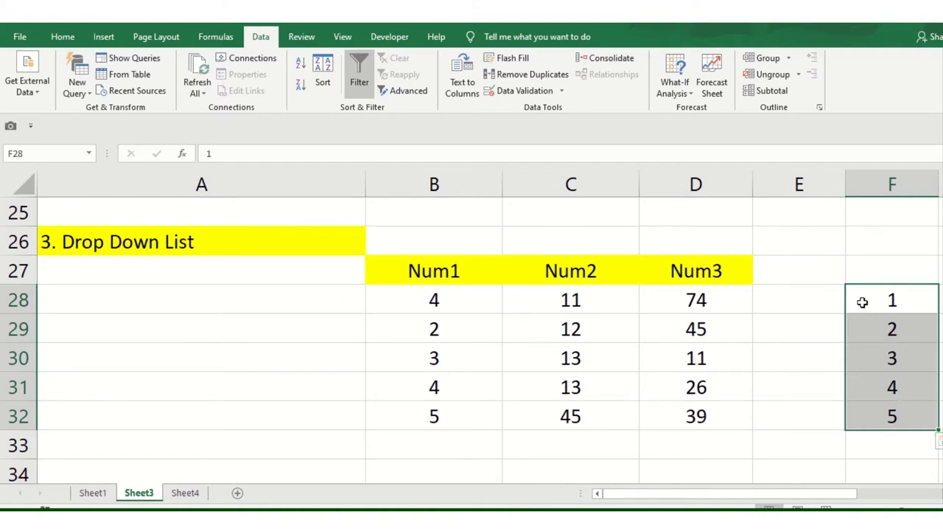
pyautogui.scroll(-1, 863, 302)
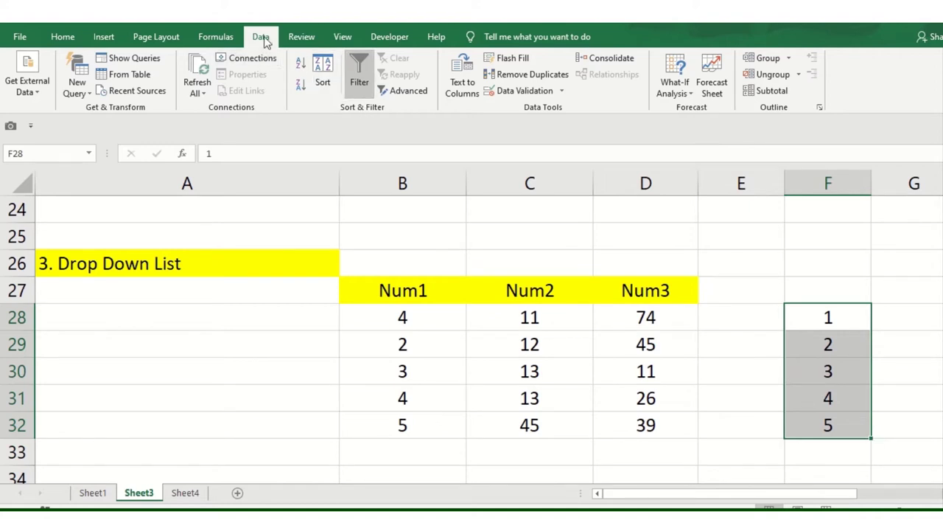
pyautogui.click(229, 346)
pyautogui.click(70, 42)
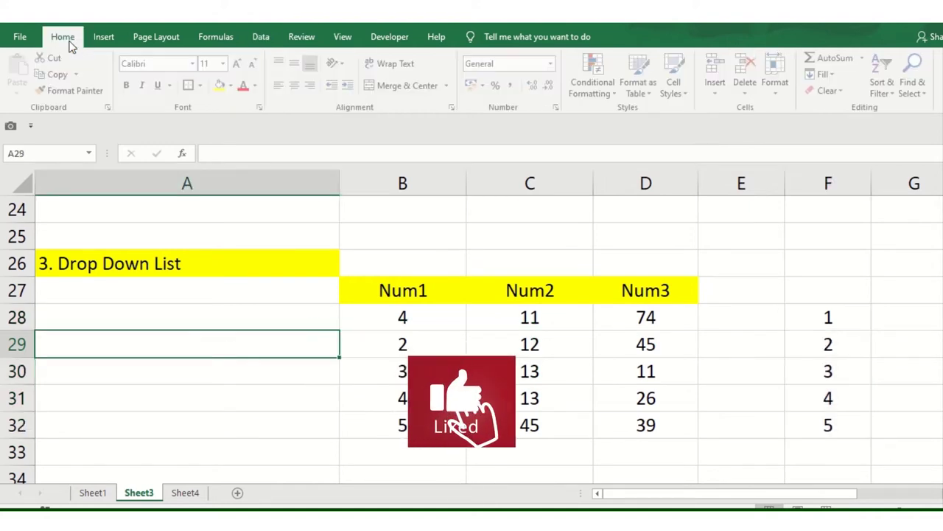
pyautogui.click(259, 38)
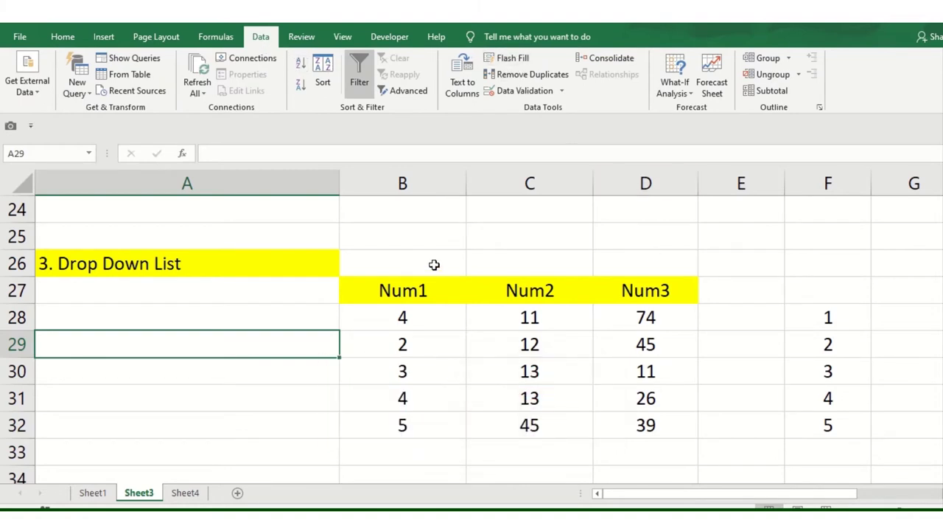
pyautogui.scroll(1, 811, 309)
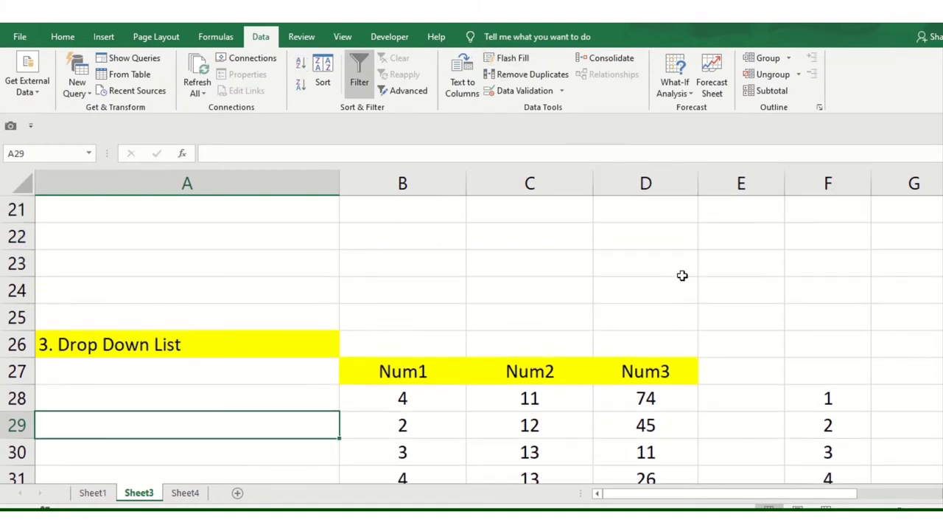
pyautogui.scroll(-1, 663, 276)
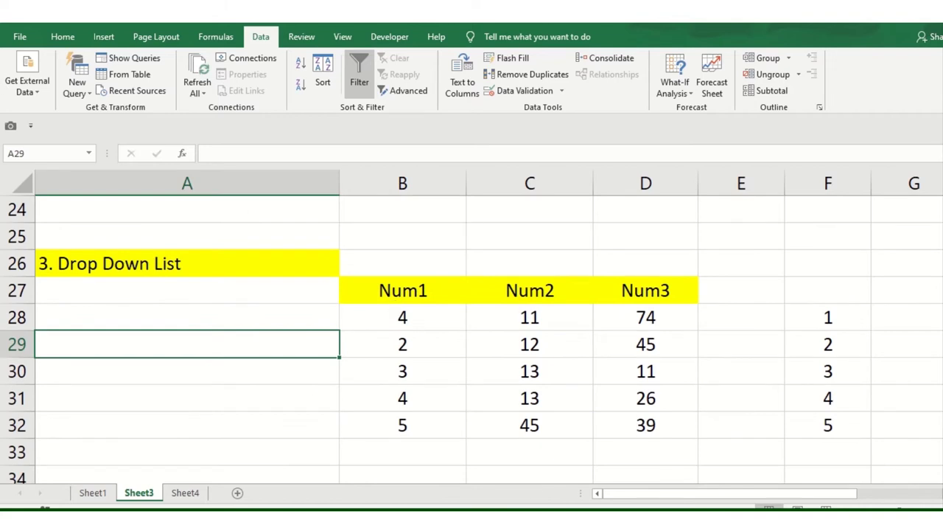
pyautogui.click(818, 319)
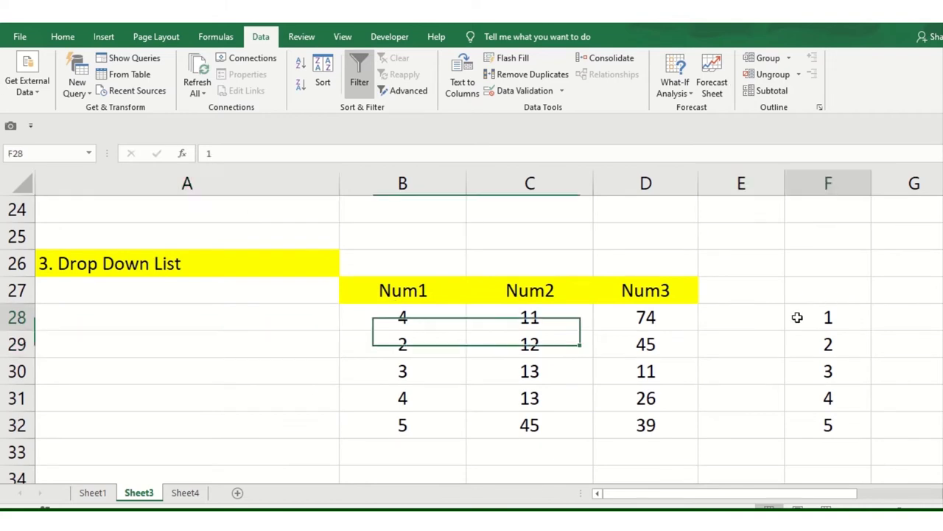
pyautogui.click(839, 338)
pyautogui.moveTo(835, 315); pyautogui.dragTo(833, 420)
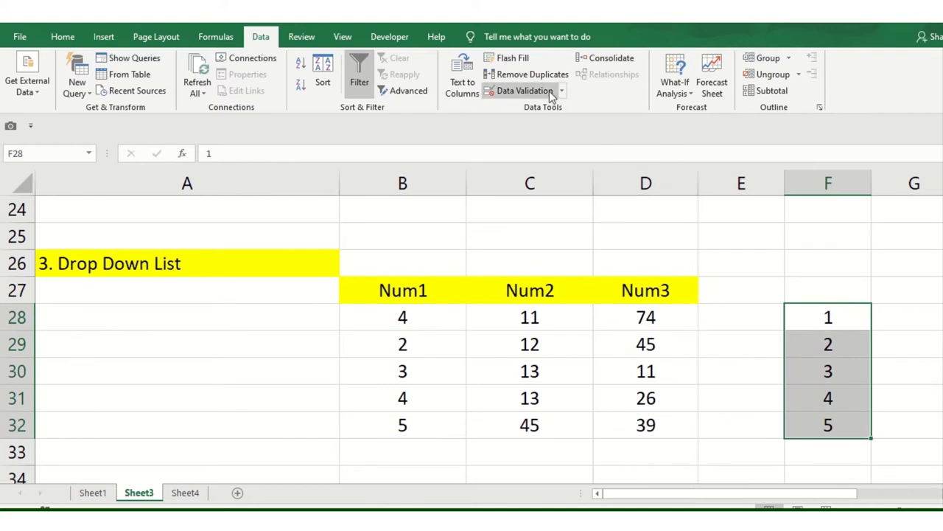
pyautogui.click(524, 91)
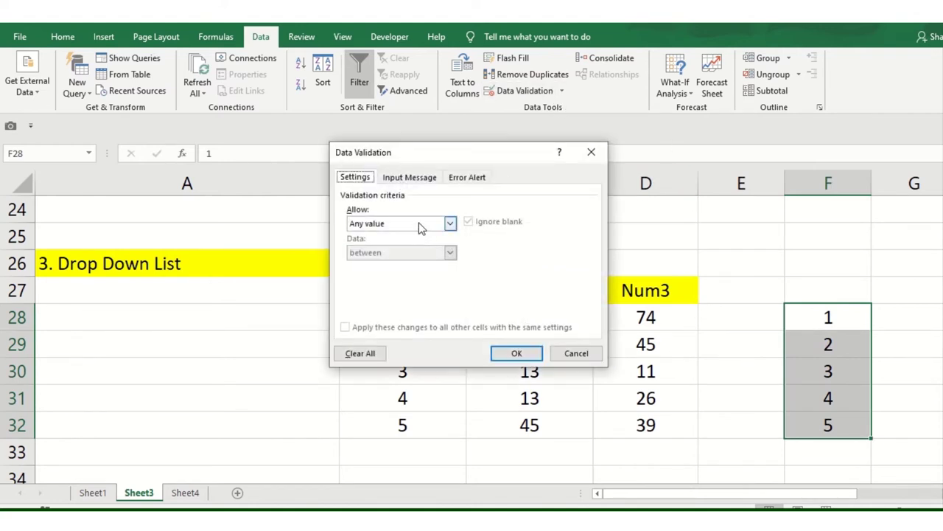
pyautogui.click(383, 229)
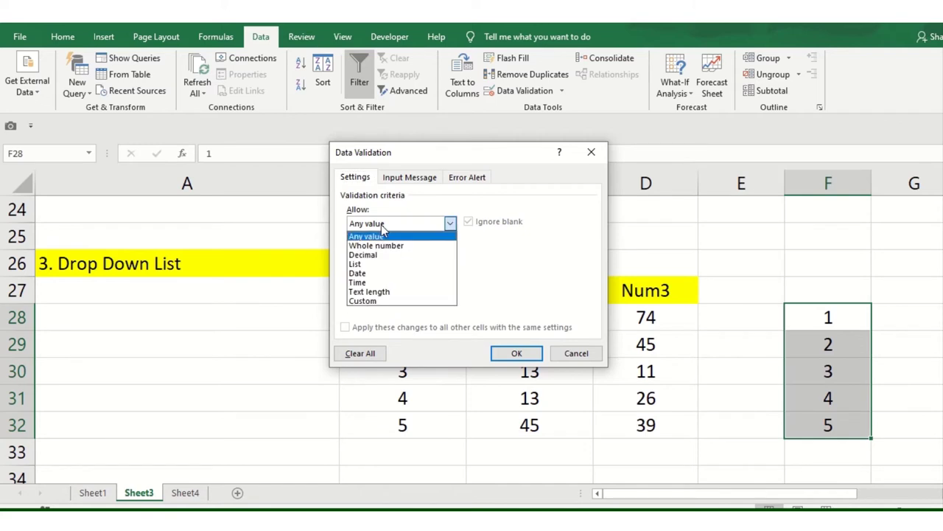
pyautogui.click(377, 262)
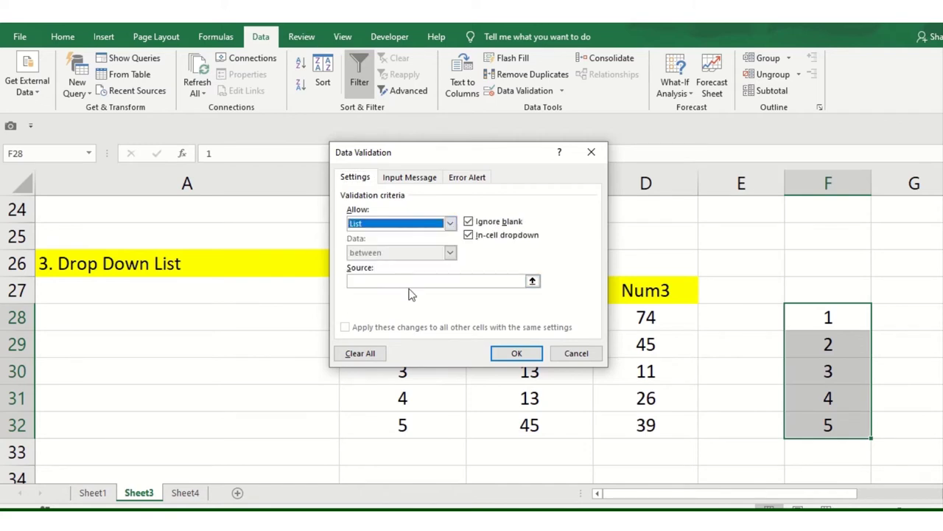
pyautogui.click(413, 282)
pyautogui.click(532, 281)
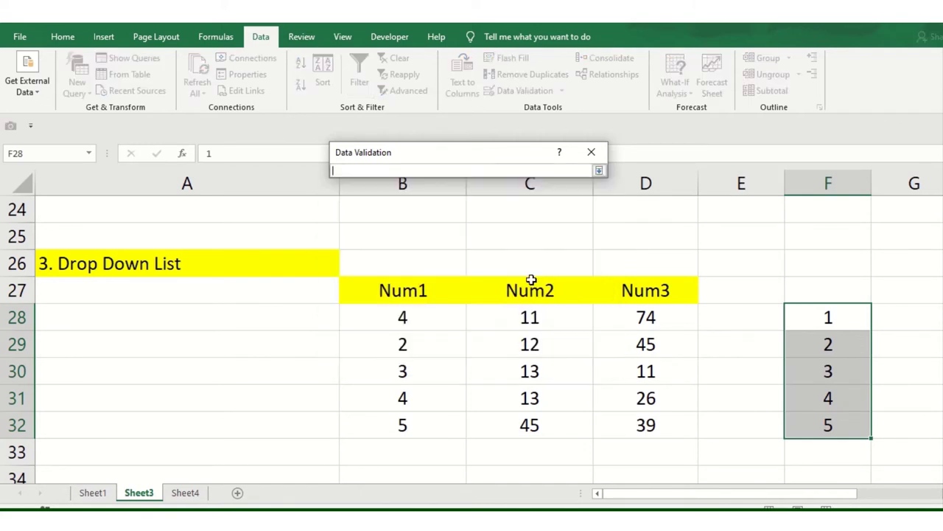
pyautogui.moveTo(844, 315); pyautogui.dragTo(841, 424)
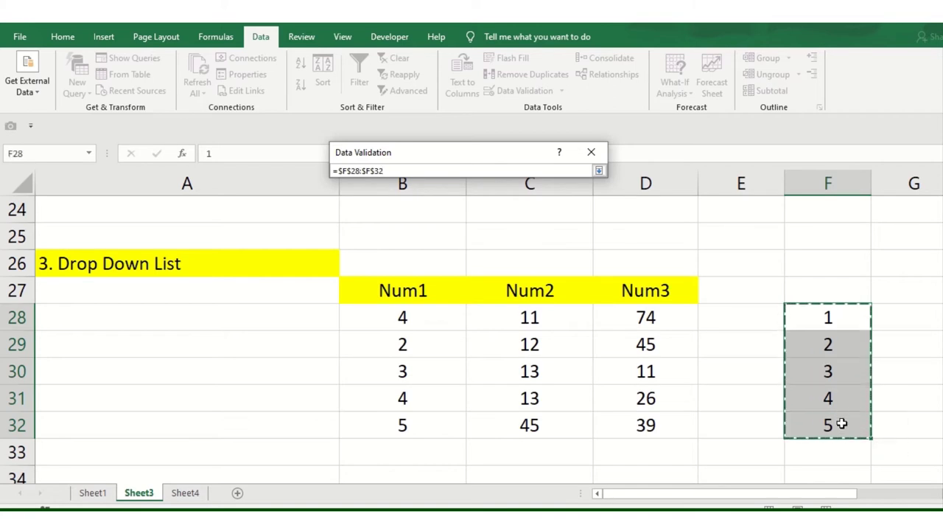
pyautogui.click(599, 170)
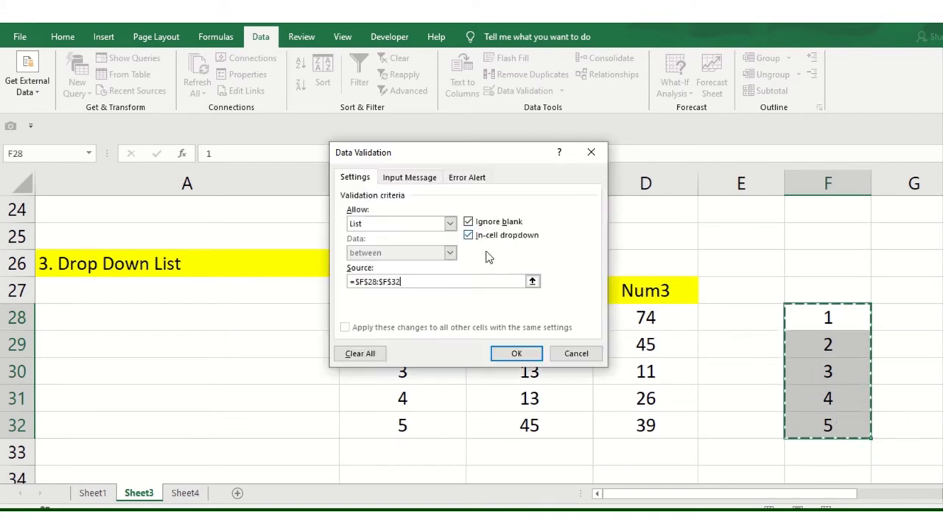
pyautogui.click(534, 357)
pyautogui.click(552, 321)
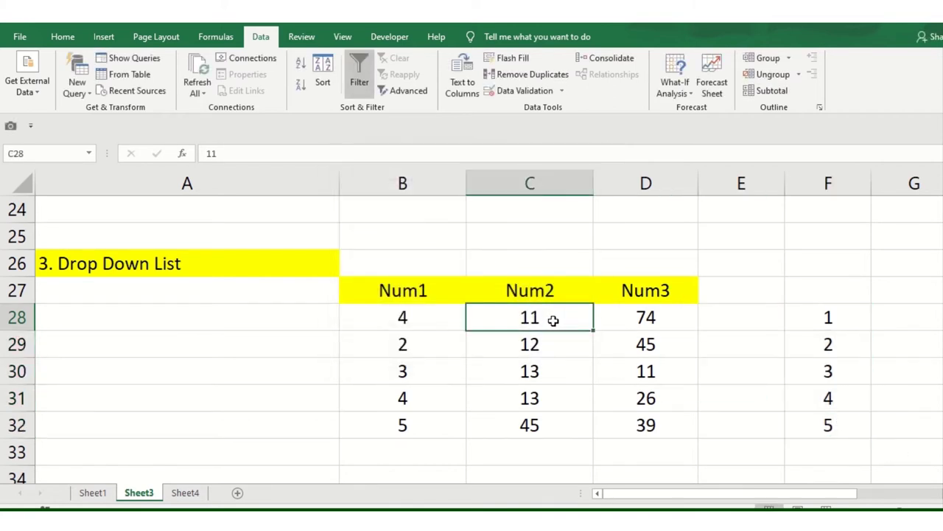
pyautogui.click(386, 321)
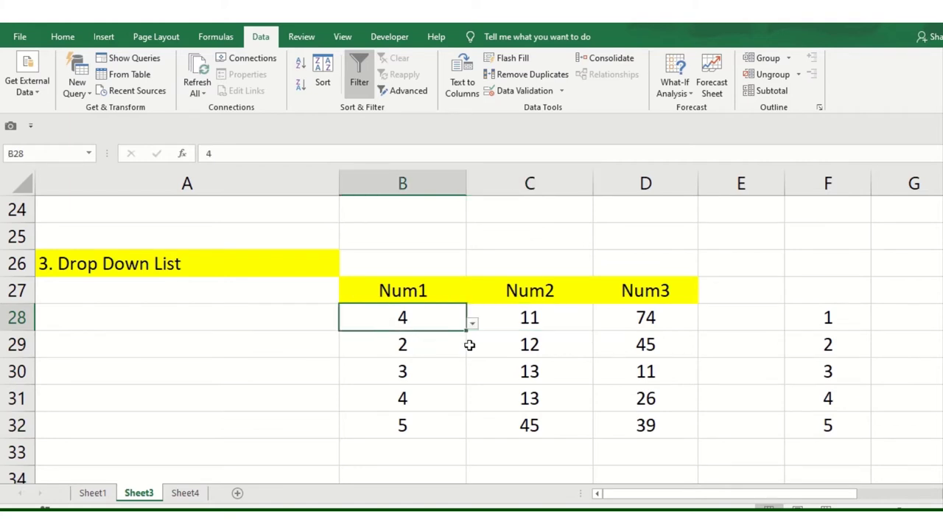
pyautogui.click(501, 324)
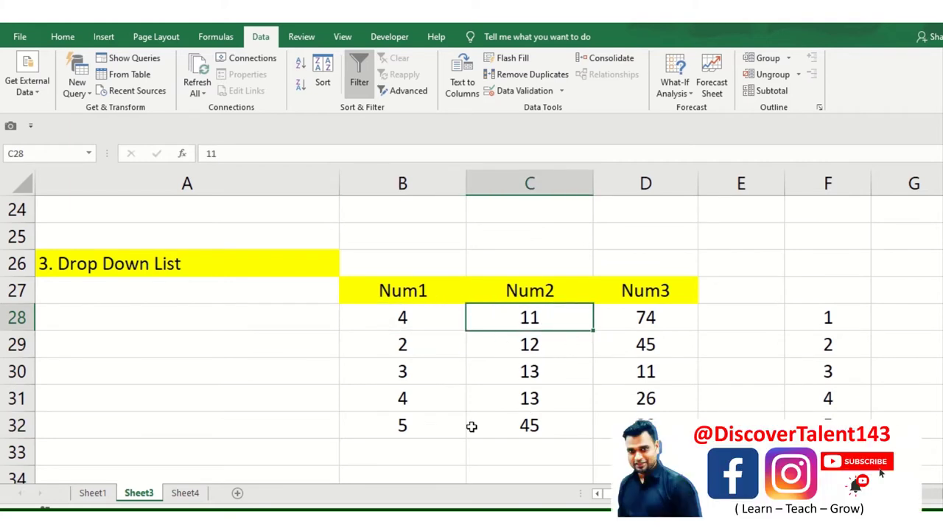
pyautogui.click(308, 419)
pyautogui.click(407, 423)
pyautogui.click(331, 379)
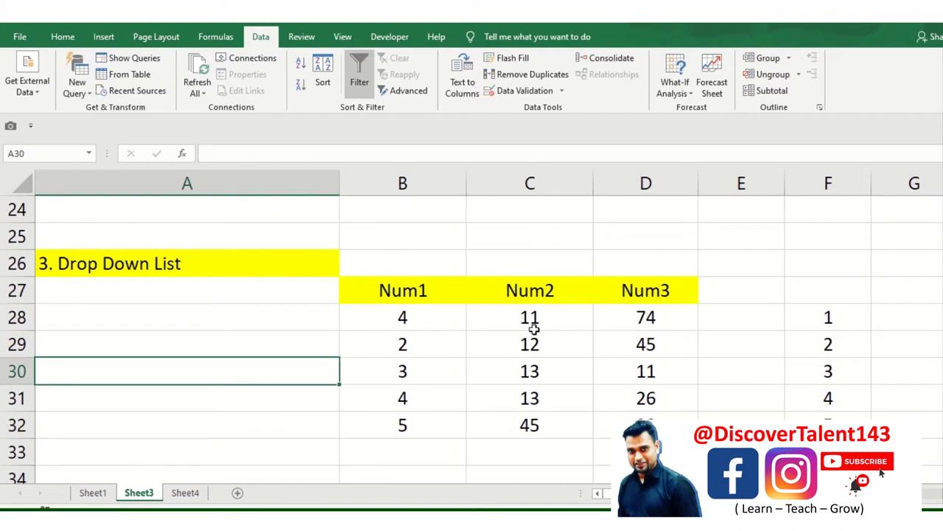
pyautogui.moveTo(533, 320); pyautogui.dragTo(545, 336)
# Add List validation with source $F$28:$F$32 to C28 and pick 4 from its dropdown
pyautogui.click(554, 324)
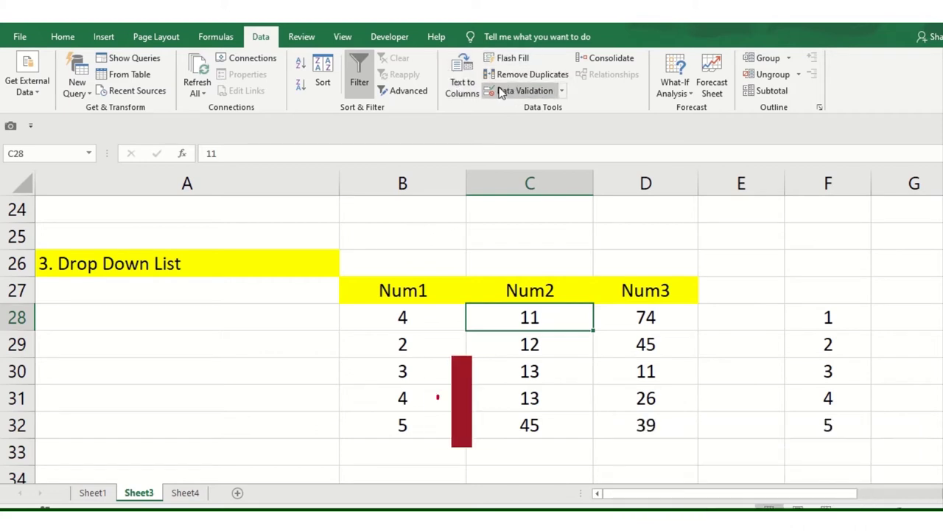
pyautogui.click(522, 92)
pyautogui.click(446, 222)
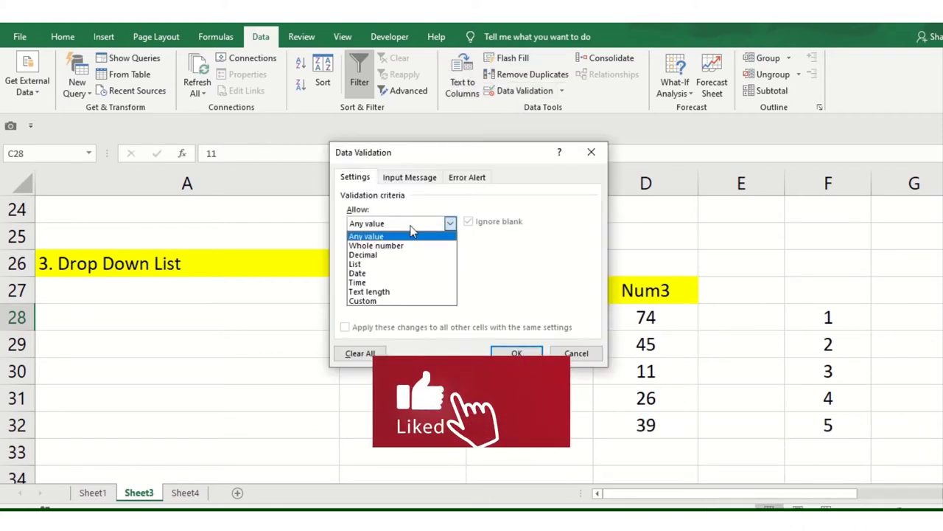
pyautogui.click(398, 263)
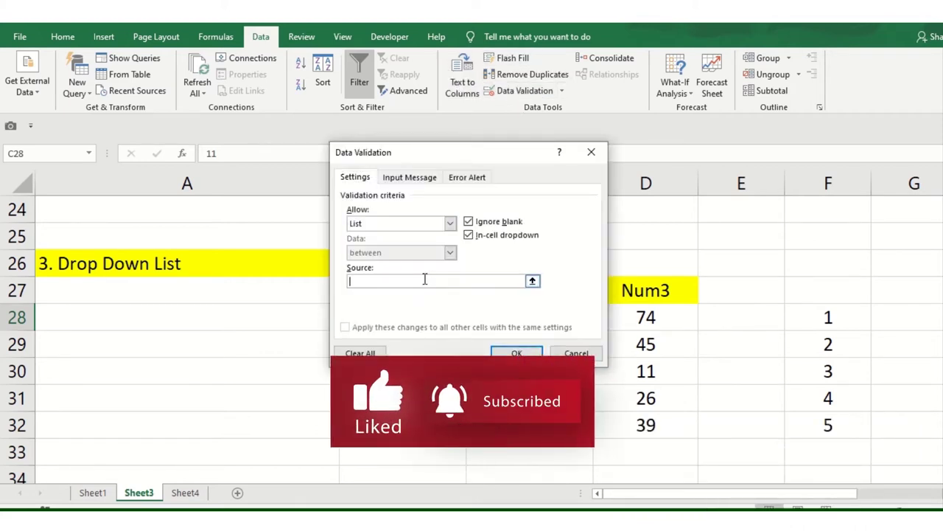
pyautogui.moveTo(784, 308); pyautogui.dragTo(784, 423)
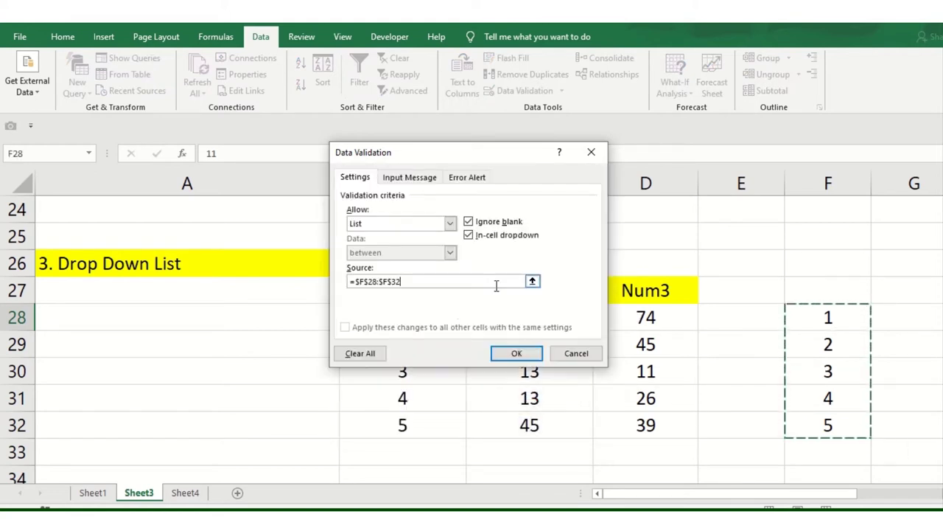
pyautogui.click(517, 353)
pyautogui.click(600, 323)
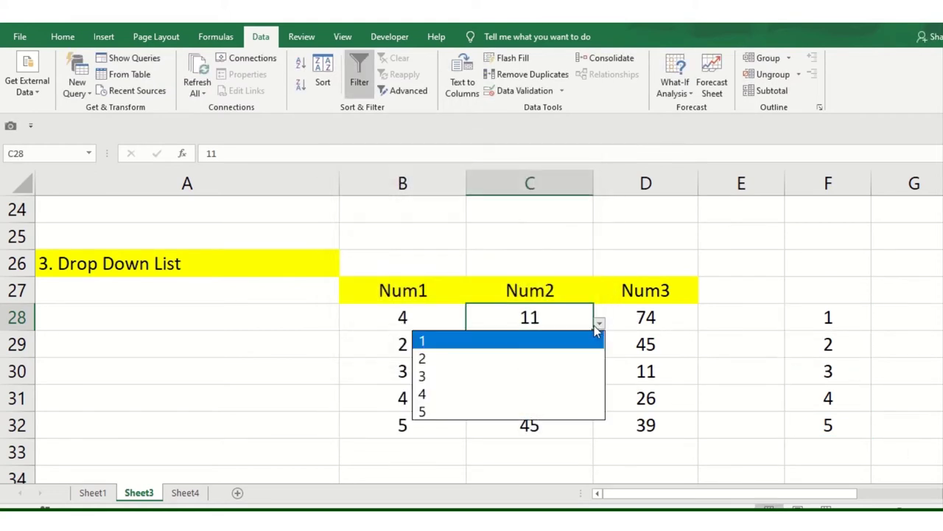
pyautogui.click(465, 392)
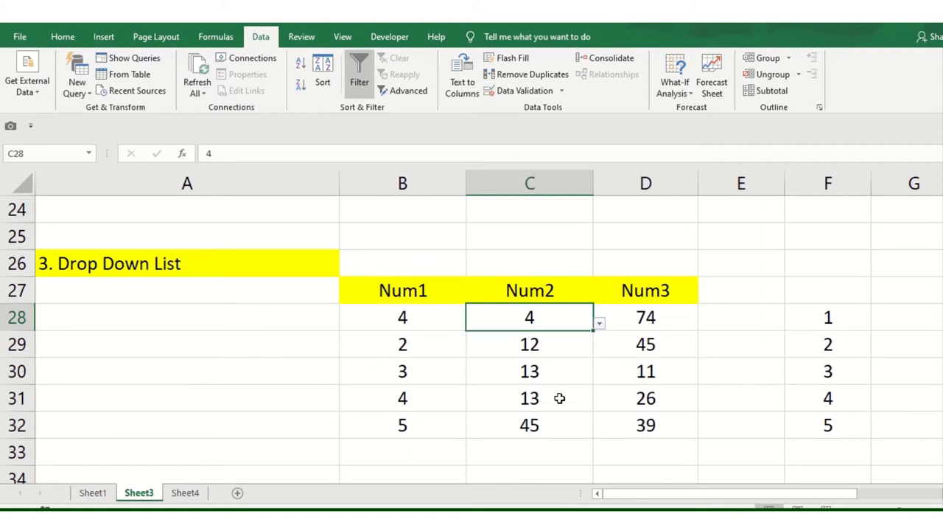
pyautogui.click(599, 324)
pyautogui.click(516, 394)
# Scroll through the sheet's sections and select the 4. autofit column width heading
pyautogui.click(284, 343)
pyautogui.scroll(-1, 167, 285)
pyautogui.scroll(1, 147, 273)
pyautogui.scroll(1, 184, 305)
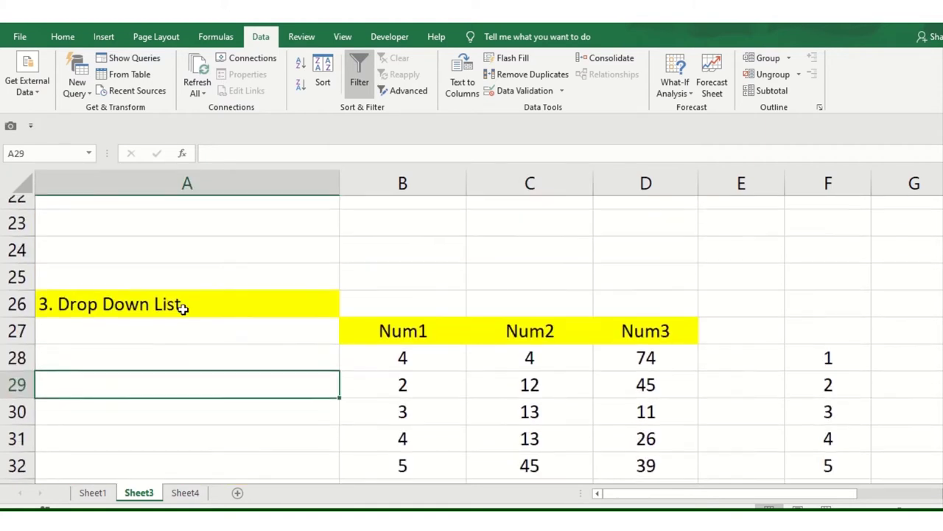
pyautogui.scroll(7, 184, 328)
pyautogui.scroll(-3, 125, 289)
pyautogui.scroll(-1, 135, 290)
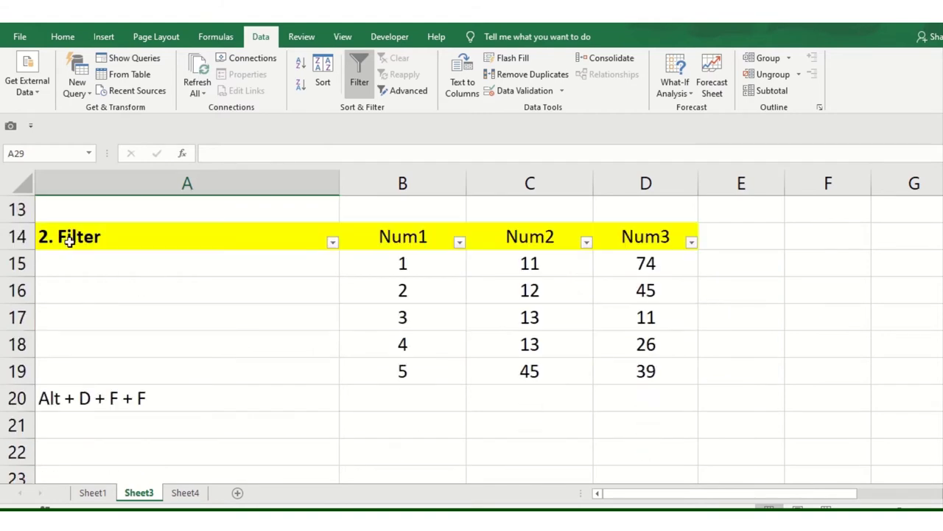
pyautogui.click(69, 236)
pyautogui.scroll(-4, 133, 319)
pyautogui.click(134, 243)
pyautogui.scroll(-1, 232, 360)
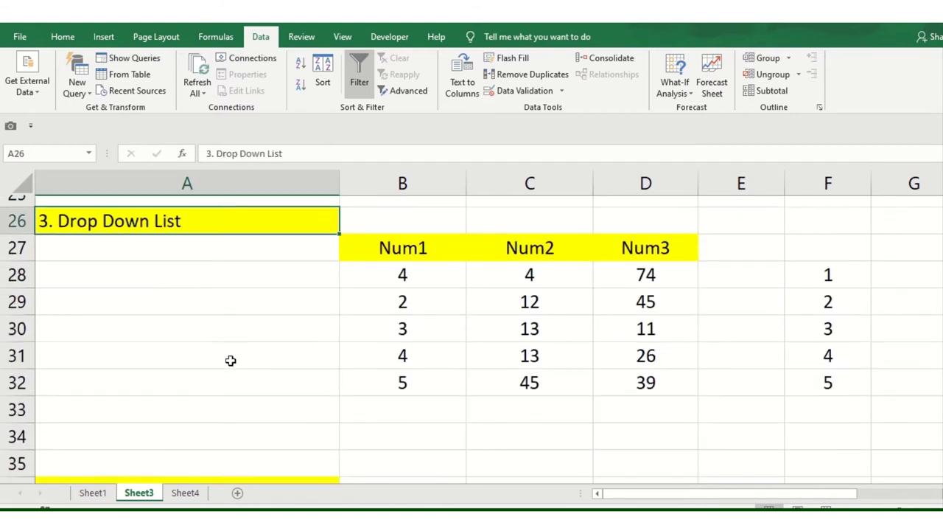
pyautogui.scroll(-2, 177, 333)
pyautogui.click(114, 267)
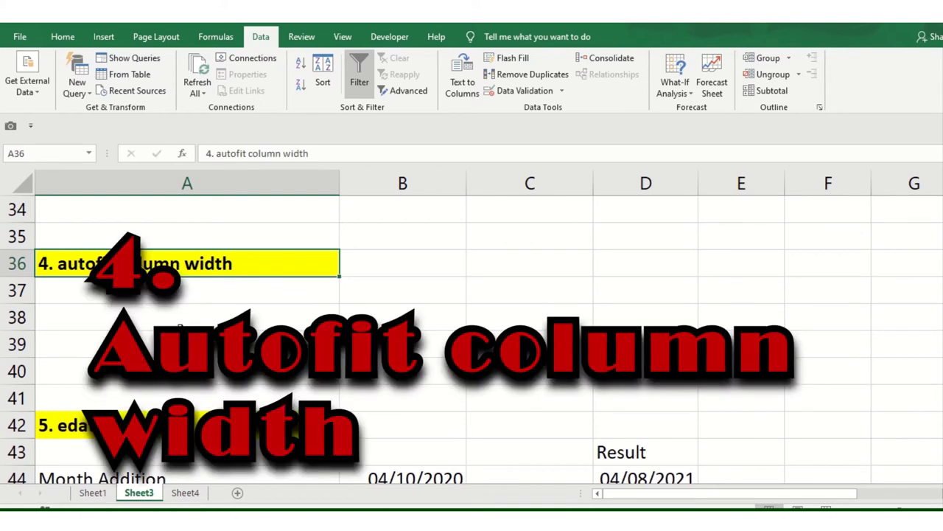
# Copy the autofit heading, switch to Sheet4 and autofit column A
pyautogui.hotkey('ctrl', 'c')
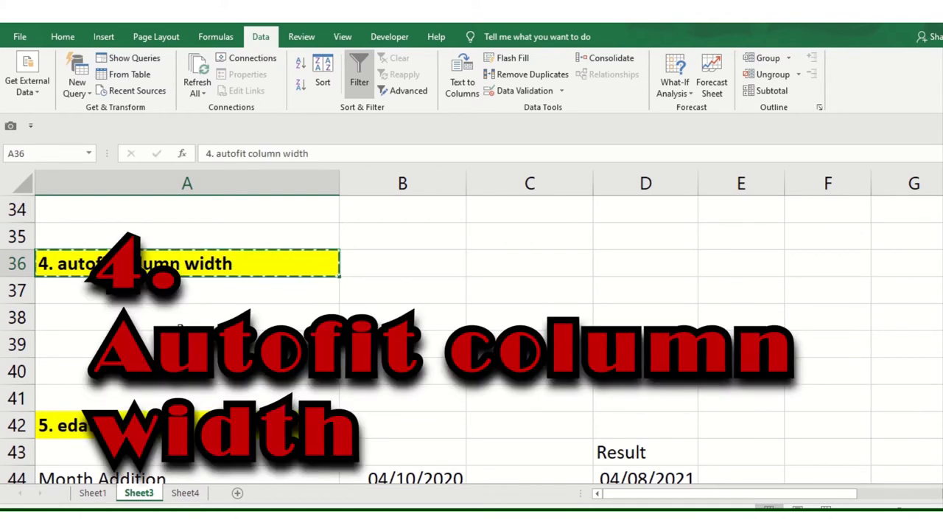
pyautogui.click(185, 492)
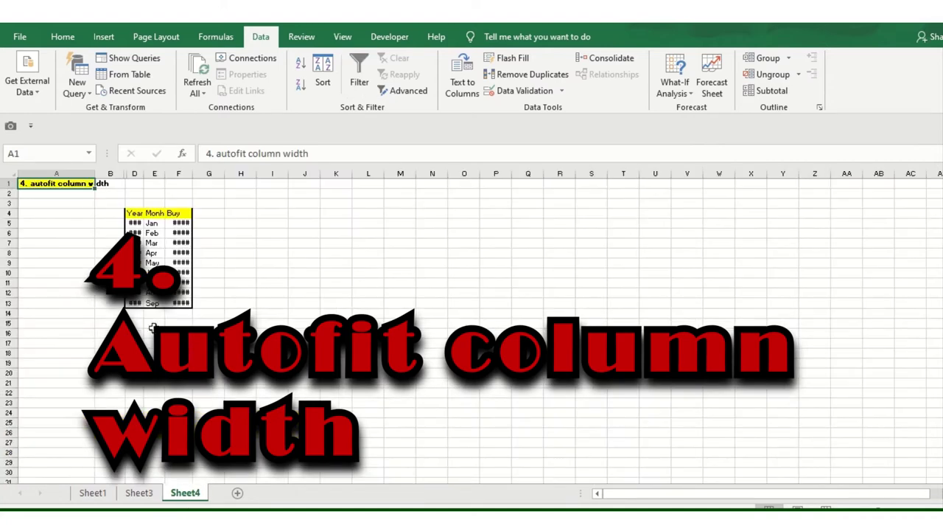
pyautogui.doubleClick(93, 172)
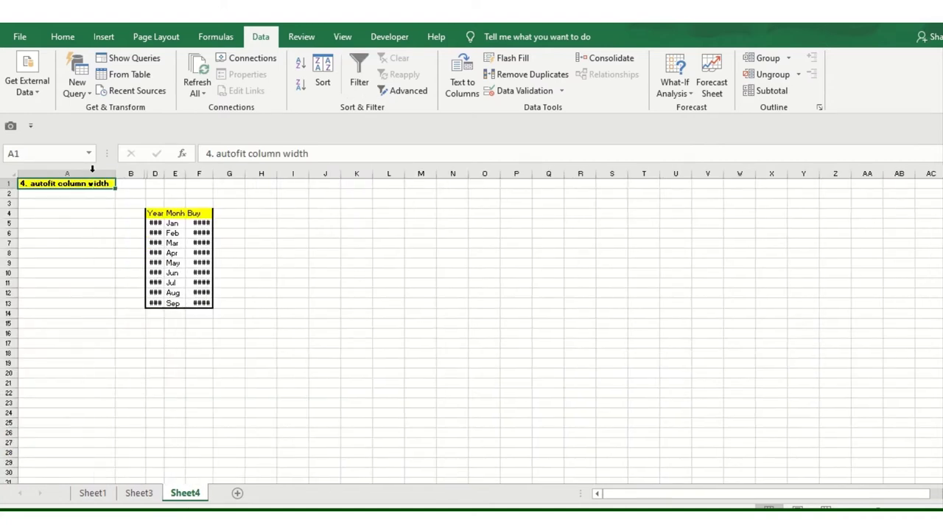
# Widen the Monh and Year columns and autofit column F so Buy amounts show
pyautogui.scroll(6, 154, 236)
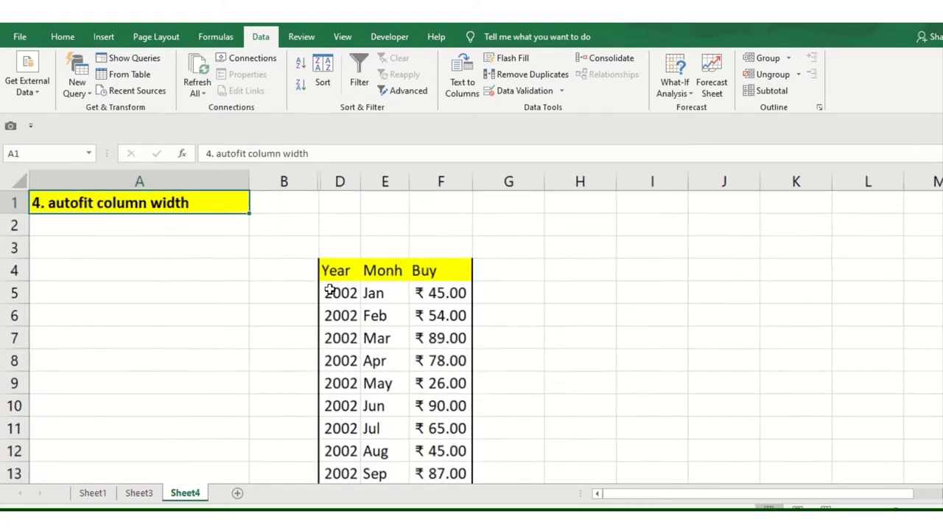
pyautogui.moveTo(411, 181); pyautogui.dragTo(767, 181)
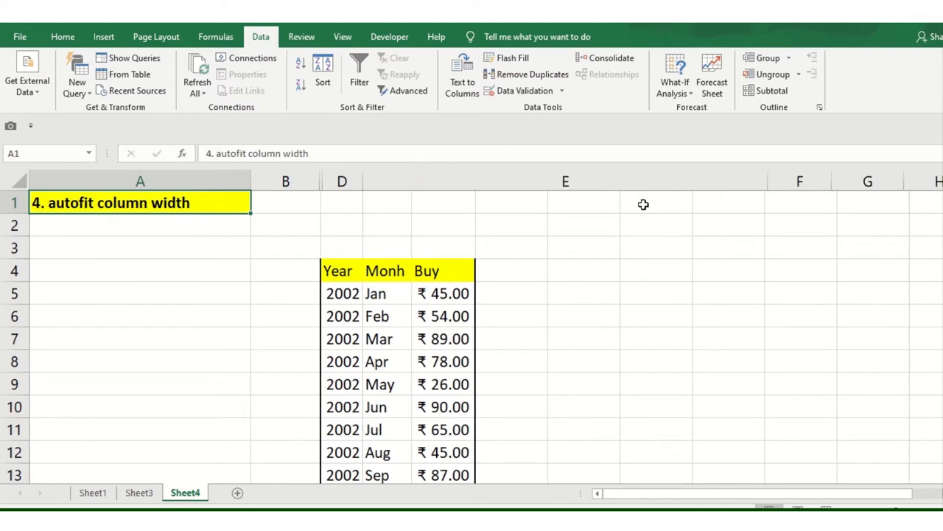
pyautogui.moveTo(363, 181); pyautogui.dragTo(486, 181)
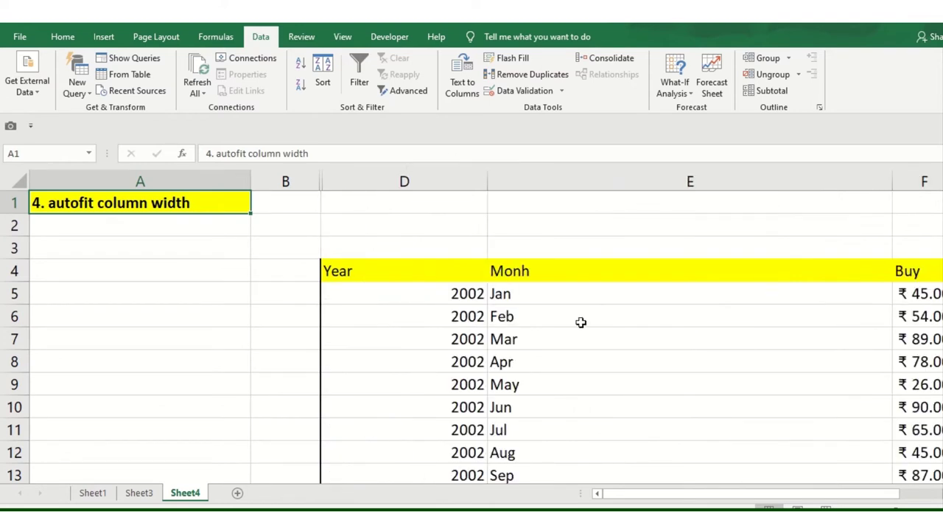
pyautogui.click(529, 345)
pyautogui.scroll(-1, 551, 356)
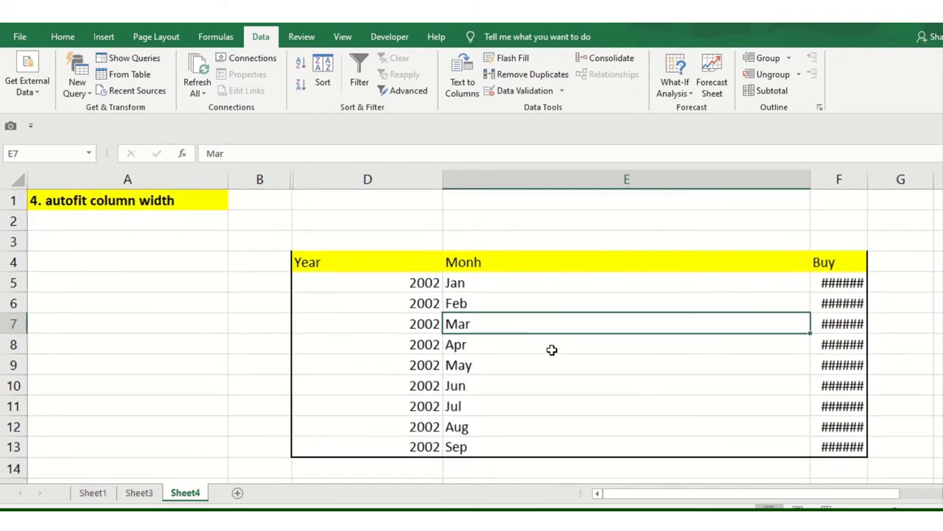
pyautogui.doubleClick(868, 188)
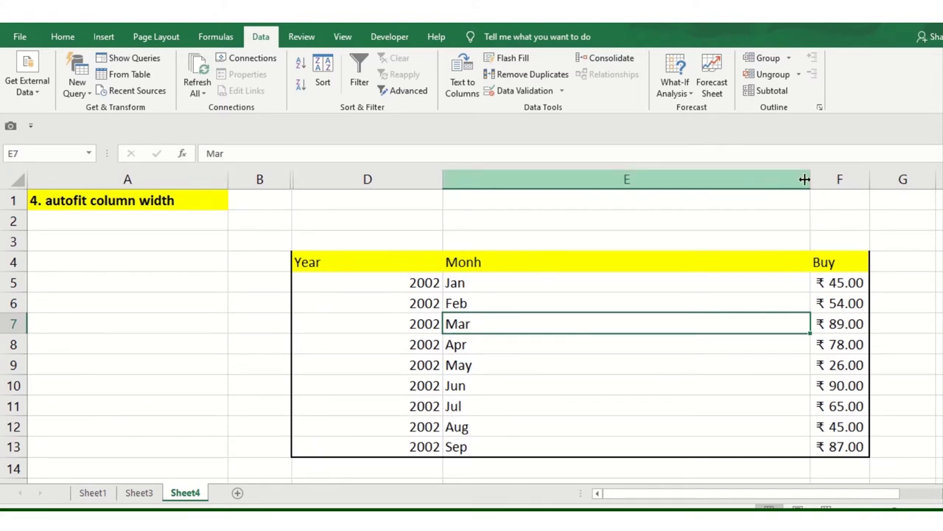
# Resize column E narrower, autofit it to the Monh text, then widen it again
pyautogui.moveTo(805, 179); pyautogui.dragTo(804, 179)
pyautogui.moveTo(631, 179); pyautogui.dragTo(592, 179)
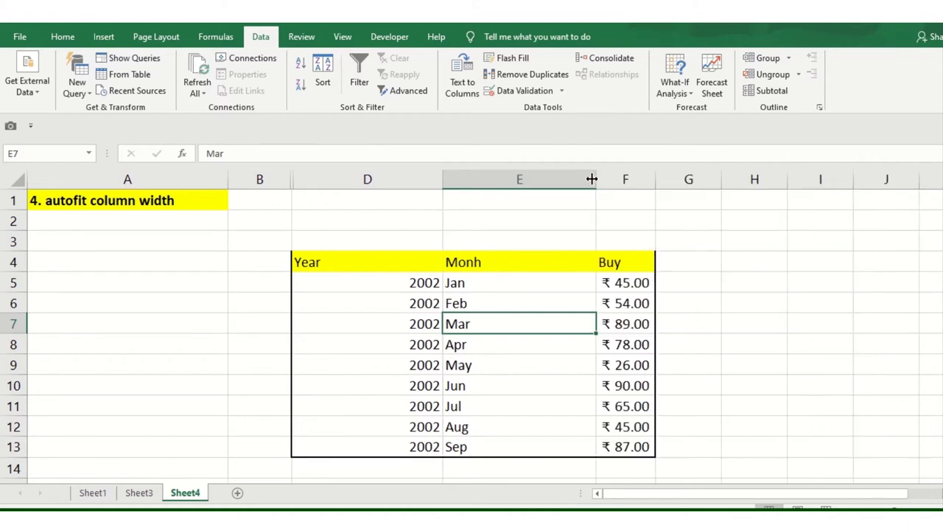
pyautogui.click(208, 281)
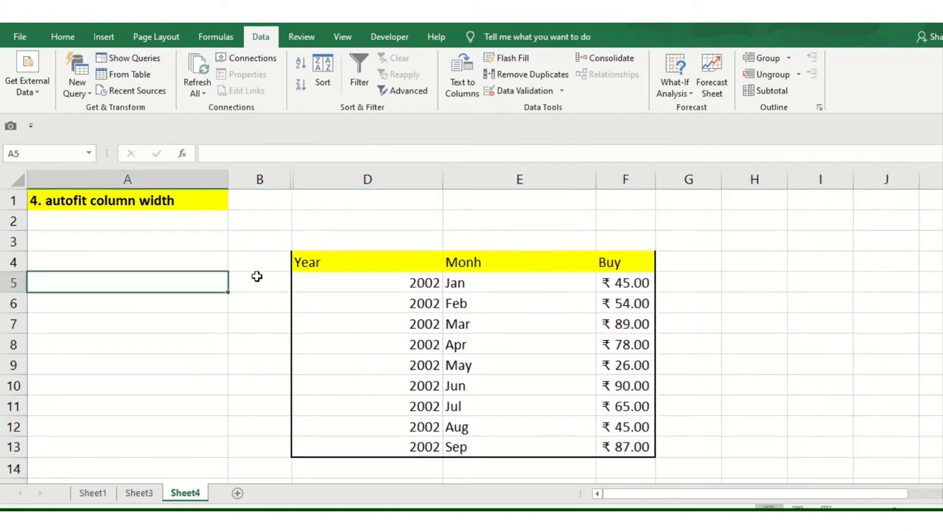
pyautogui.moveTo(335, 263)
pyautogui.mouseDown()
pyautogui.moveTo(615, 406)
pyautogui.moveTo(619, 445)
pyautogui.mouseUp()
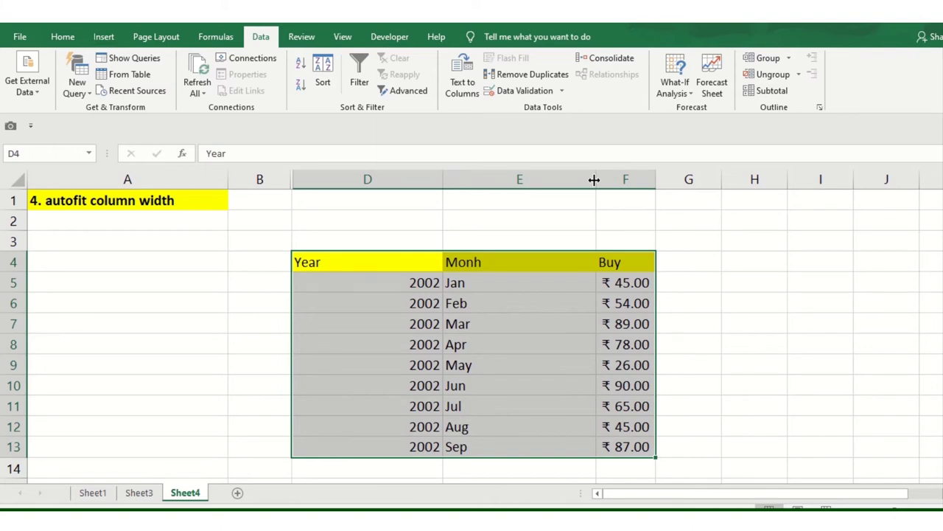
pyautogui.doubleClick(595, 180)
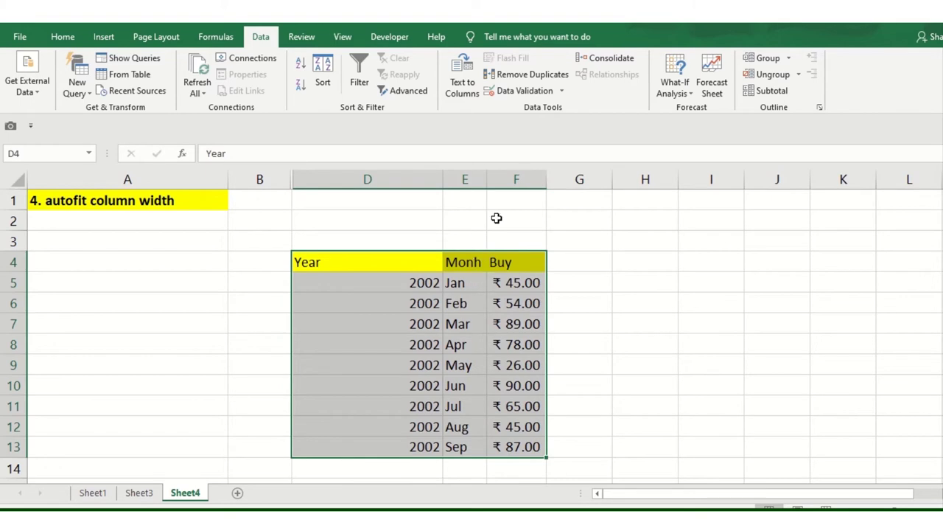
pyautogui.moveTo(488, 180); pyautogui.dragTo(620, 180)
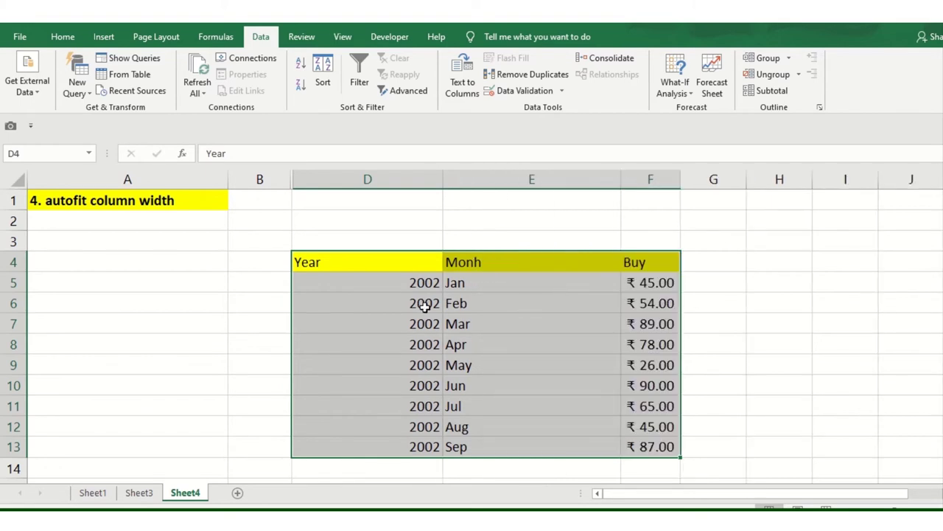
pyautogui.click(353, 303)
pyautogui.click(185, 283)
# Select the whole sheet, autofit all columns, then select the D4:F13 table
pyautogui.click(18, 178)
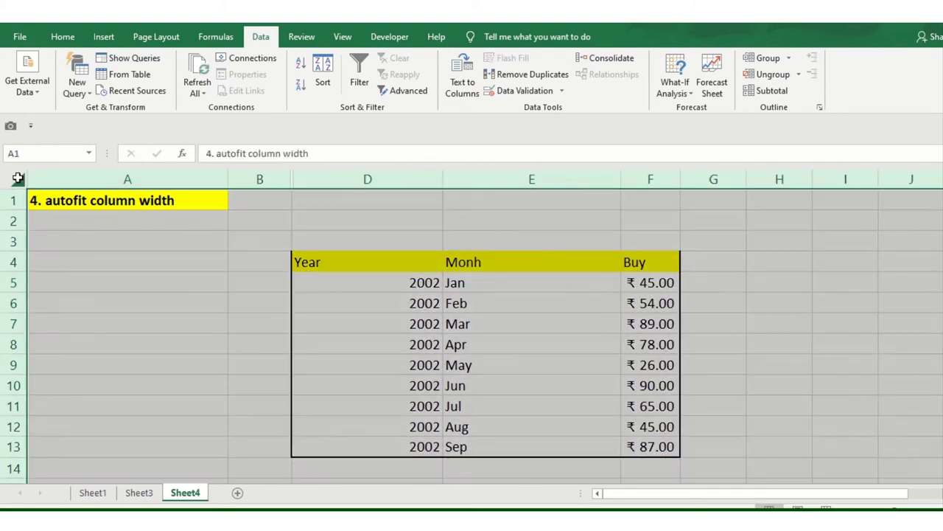
pyautogui.click(627, 179)
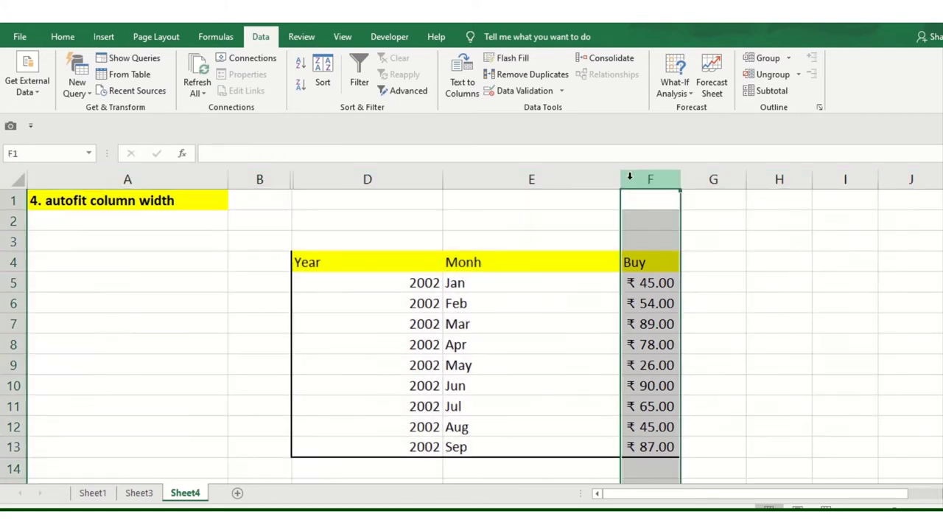
pyautogui.click(22, 179)
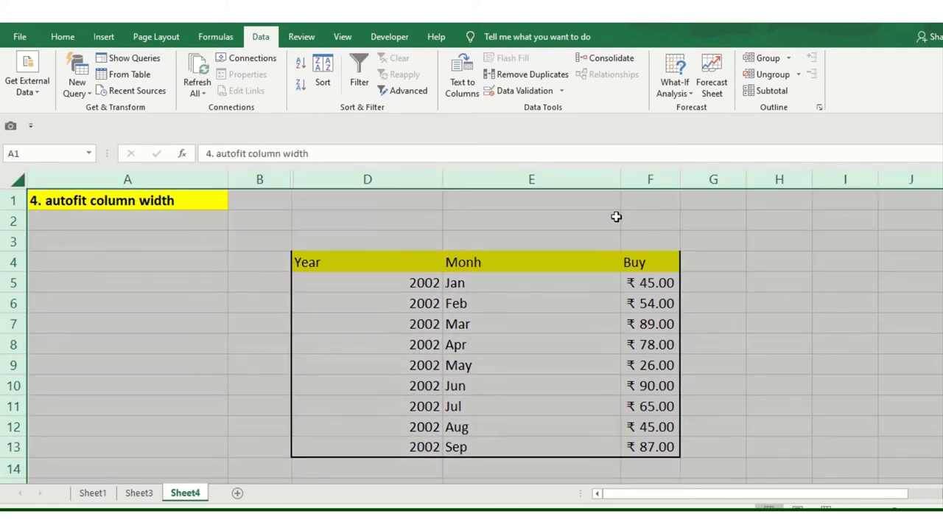
pyautogui.doubleClick(622, 179)
pyautogui.click(369, 324)
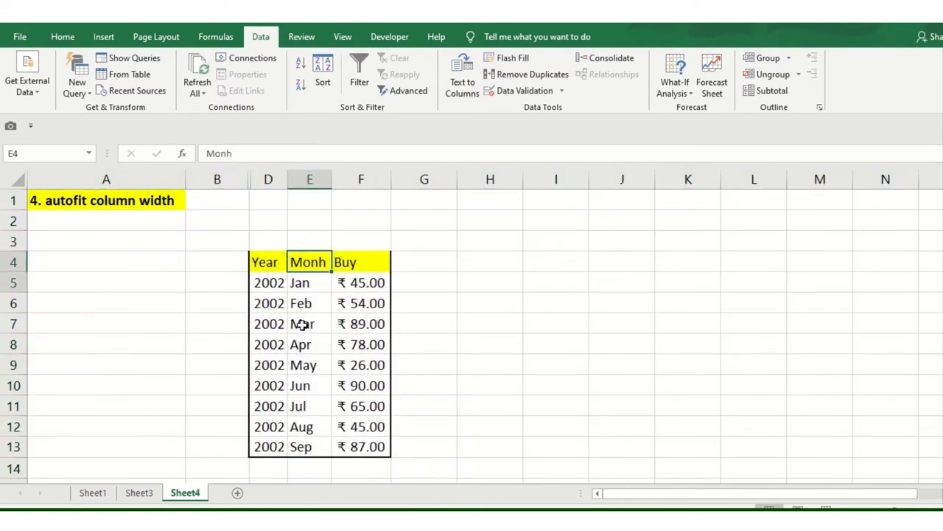
pyautogui.moveTo(302, 262); pyautogui.dragTo(362, 447)
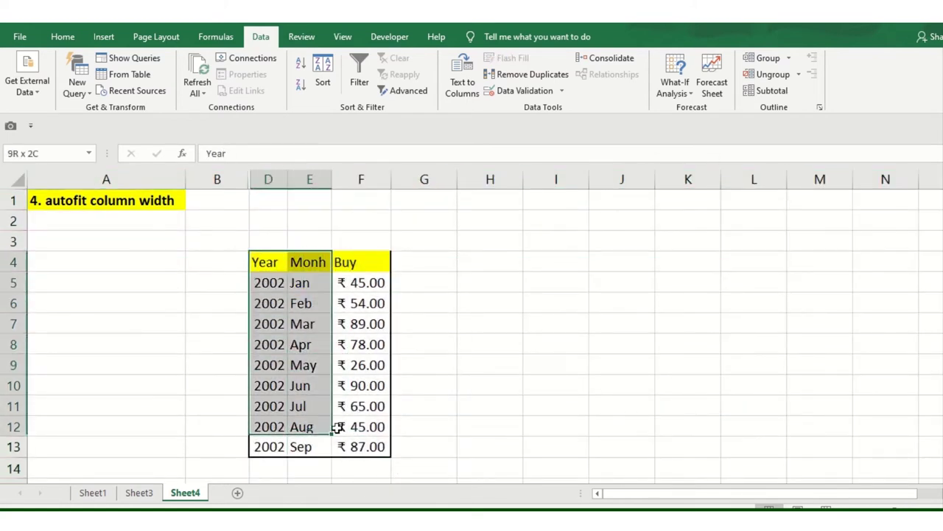
pyautogui.moveTo(267, 263); pyautogui.dragTo(361, 446)
pyautogui.click(139, 493)
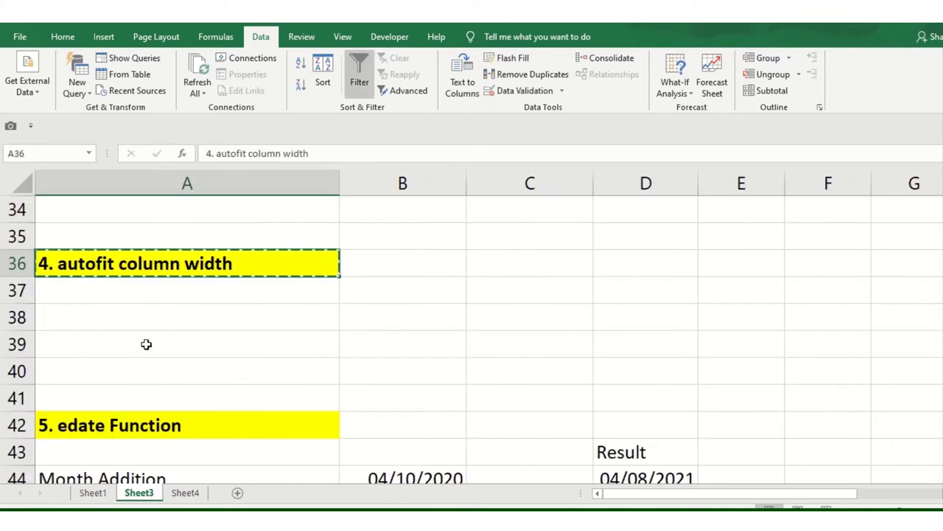
pyautogui.click(124, 297)
pyautogui.scroll(-1, 115, 350)
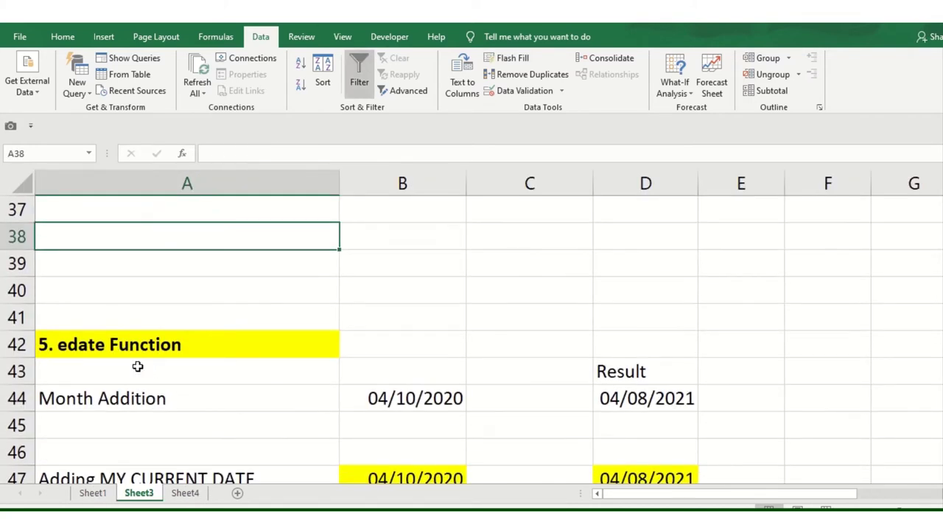
pyautogui.click(151, 379)
pyautogui.scroll(-1, 170, 391)
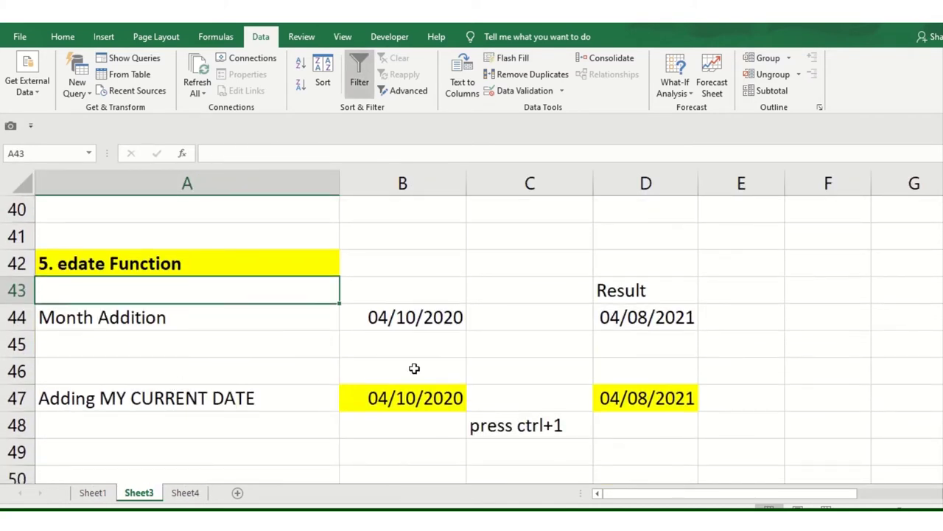
pyautogui.click(514, 358)
pyautogui.click(130, 324)
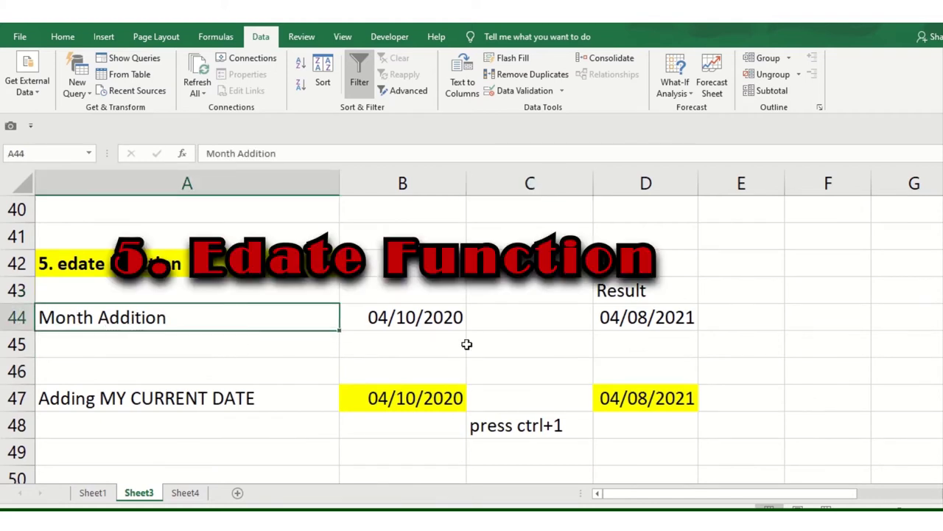
pyautogui.click(457, 315)
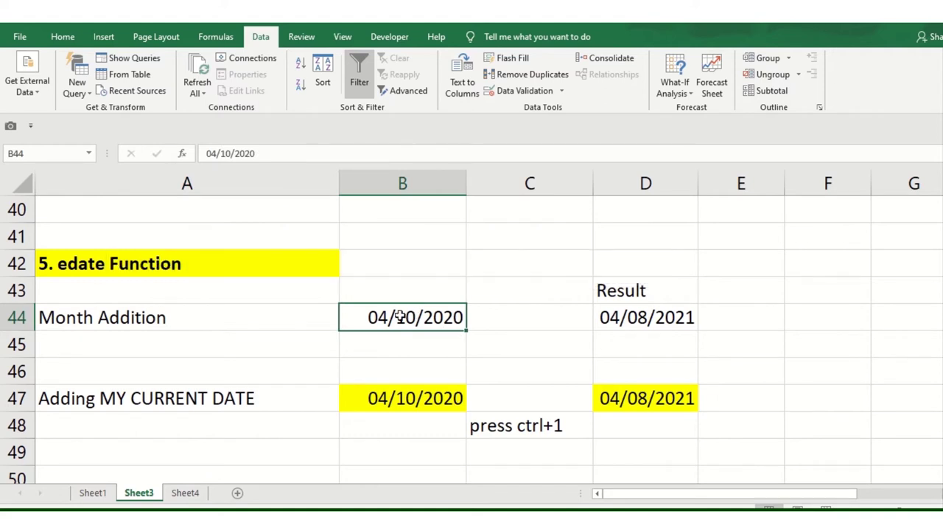
pyautogui.click(645, 318)
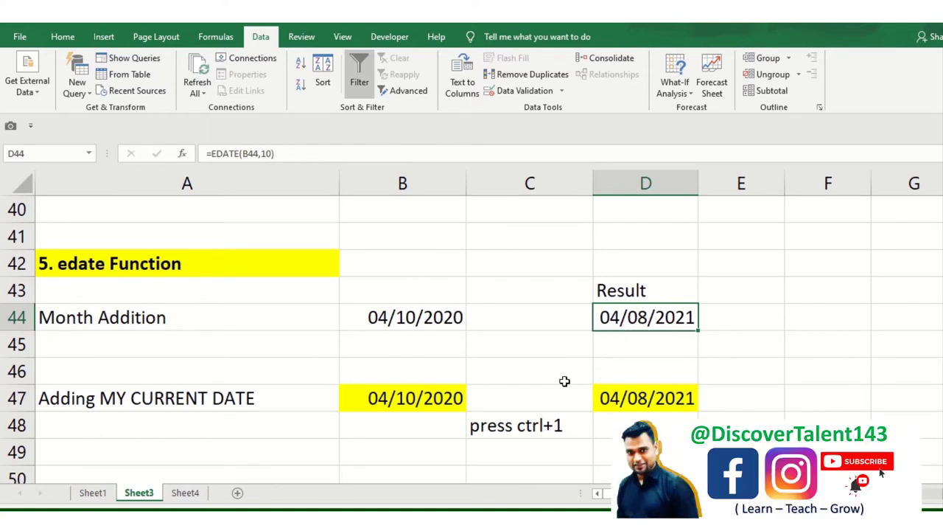
pyautogui.scroll(-2, 320, 413)
pyautogui.scroll(2, 331, 369)
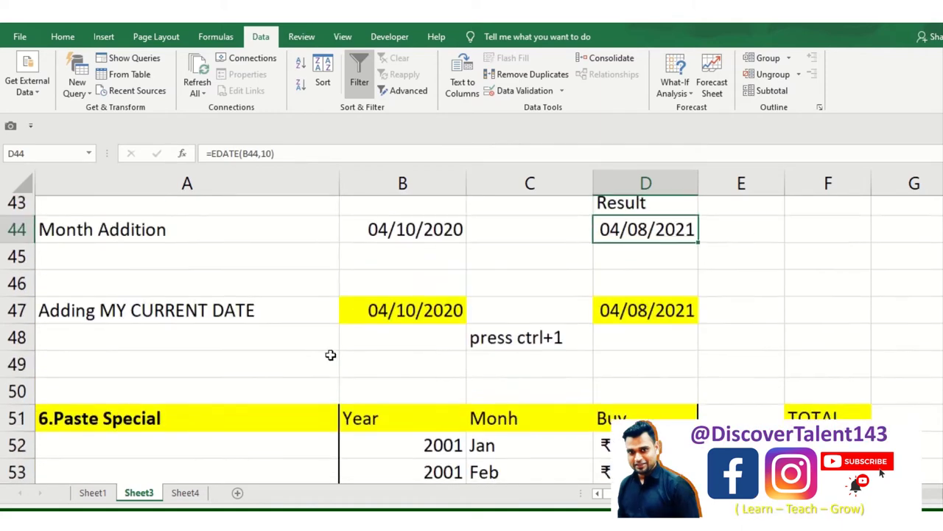
# Enter the date 04/10/2020 in B45
pyautogui.click(396, 350)
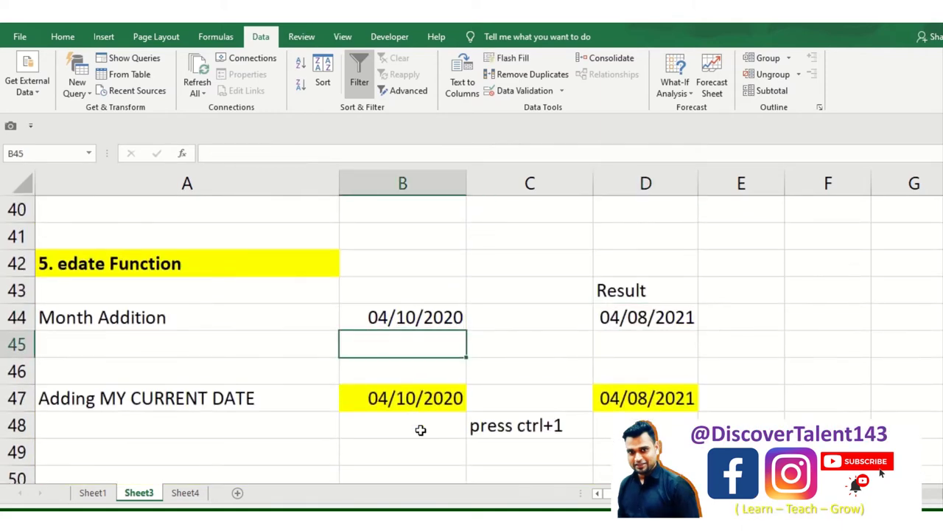
pyautogui.hotkey('ctrl', ';')
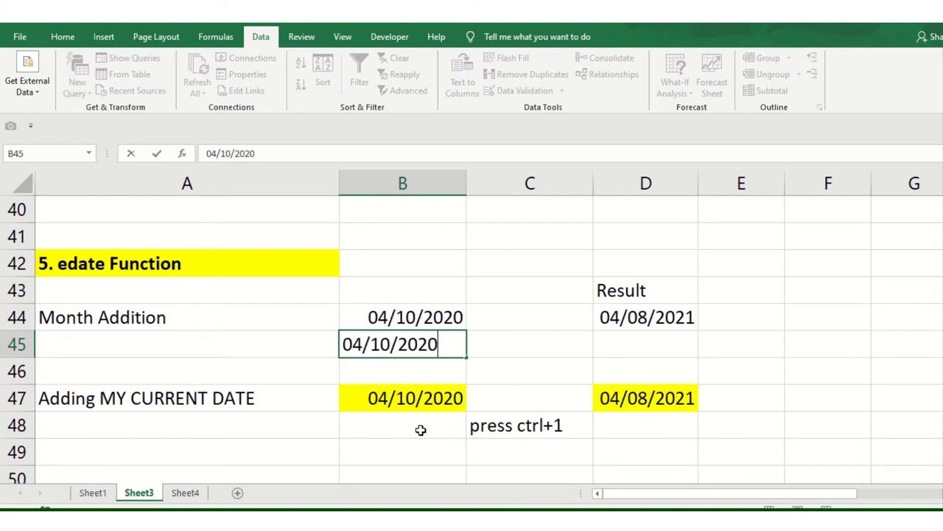
pyautogui.press('Return')
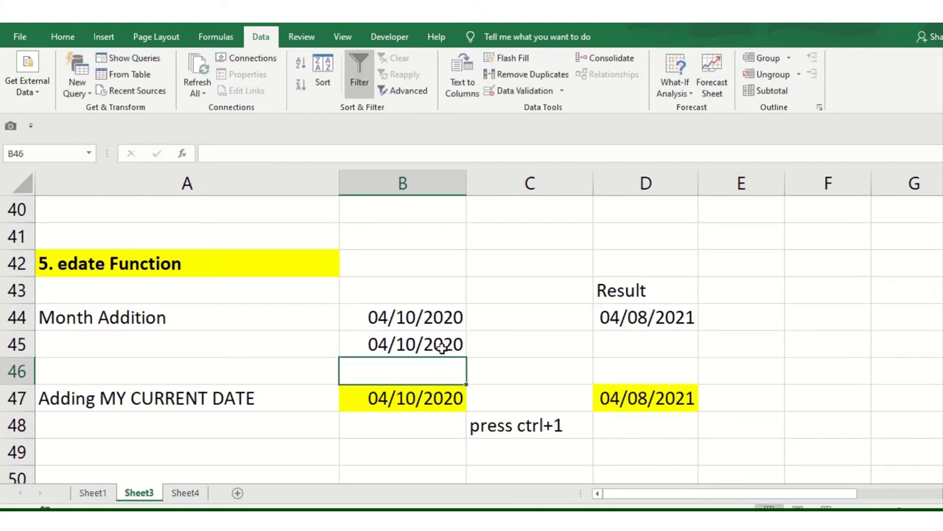
# Enter =EDATE(B45,11) in D45, giving 44443
pyautogui.click(598, 345)
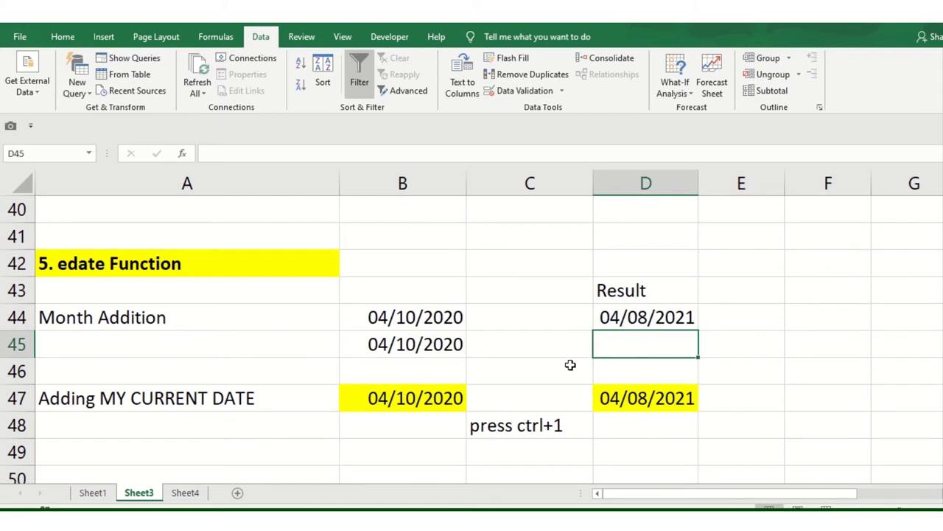
pyautogui.write('=EDU')
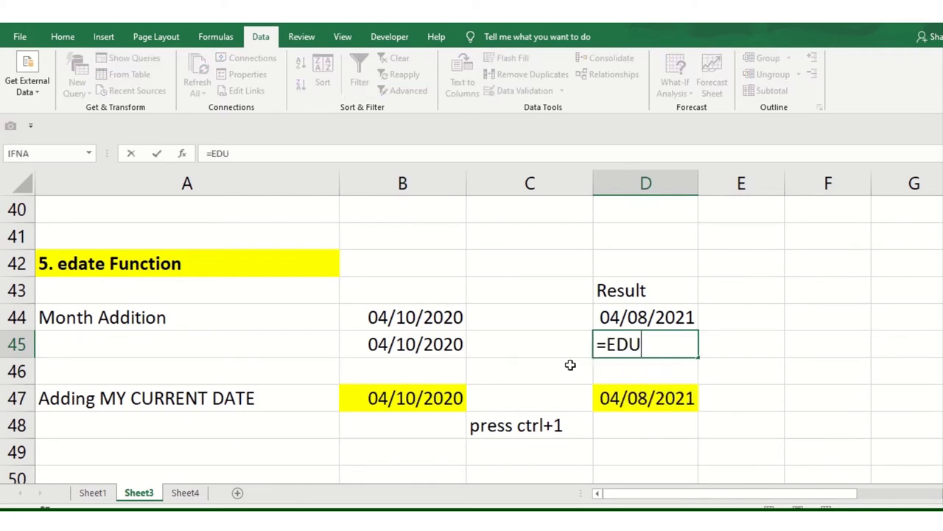
pyautogui.press('BackSpace')
pyautogui.write('ATE')
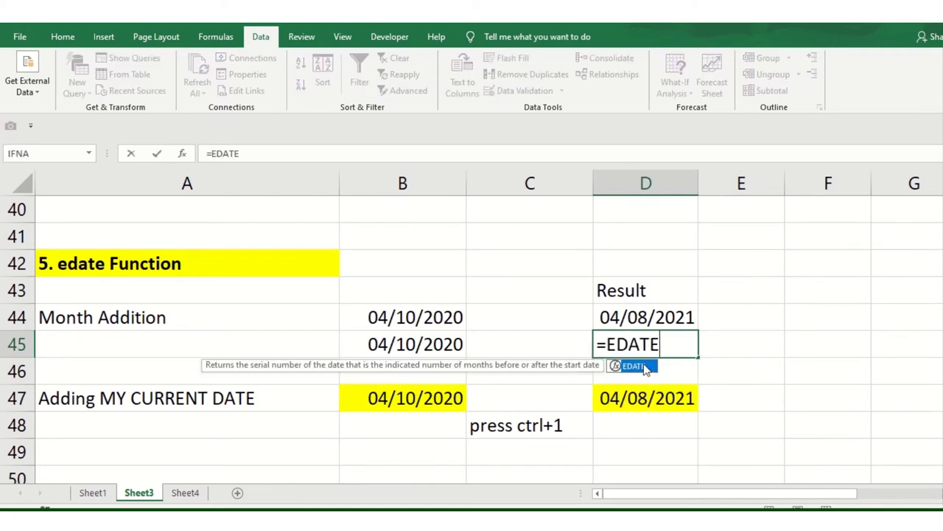
pyautogui.doubleClick(644, 366)
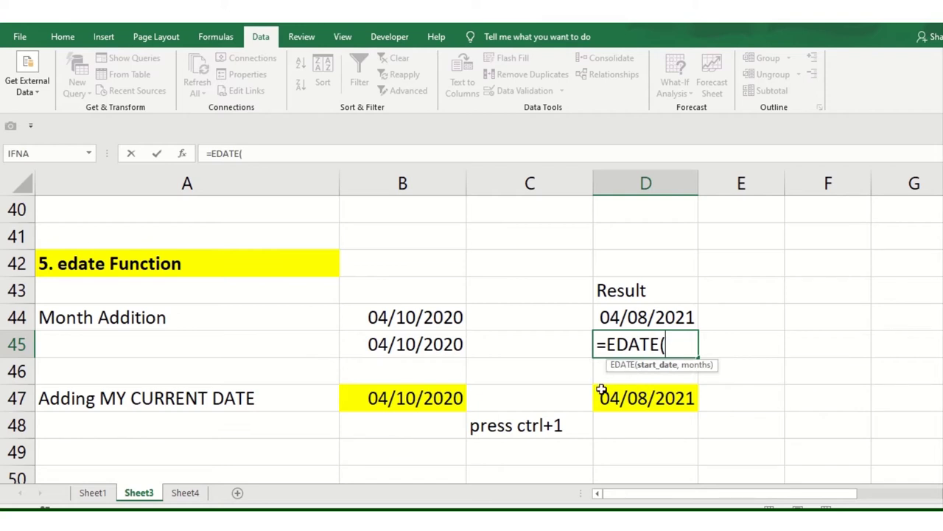
pyautogui.click(431, 347)
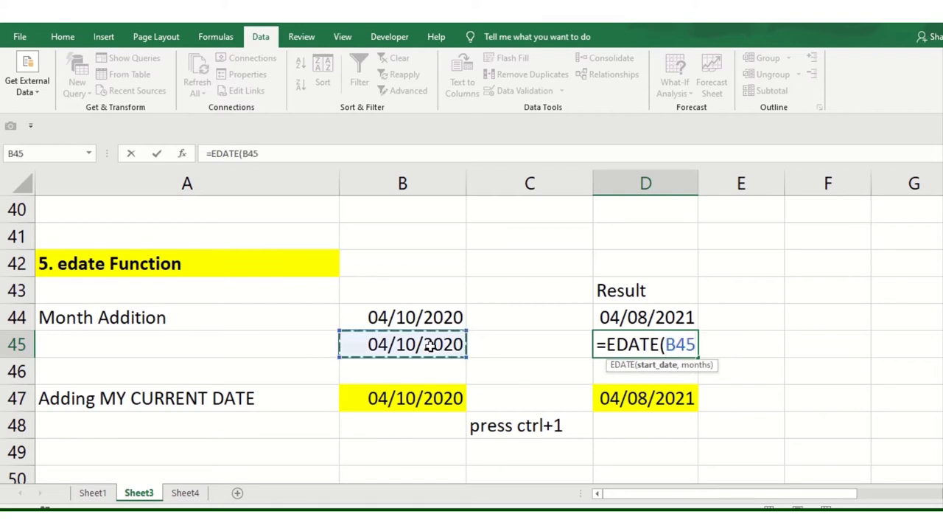
pyautogui.write(',')
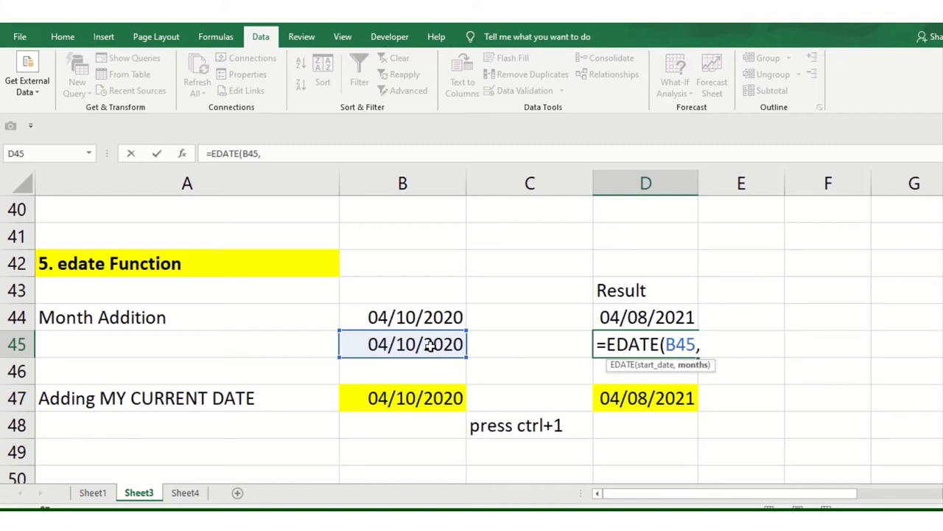
pyautogui.write('11')
pyautogui.press('Return')
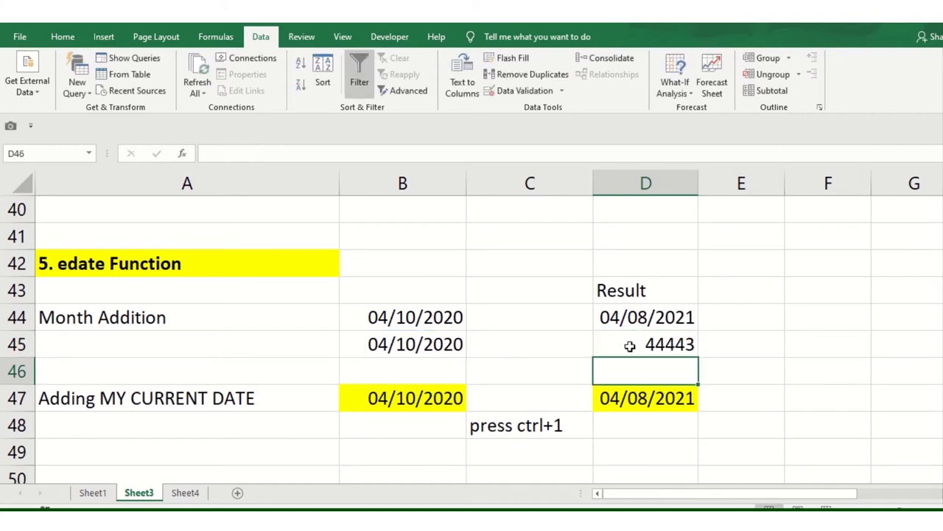
pyautogui.click(630, 346)
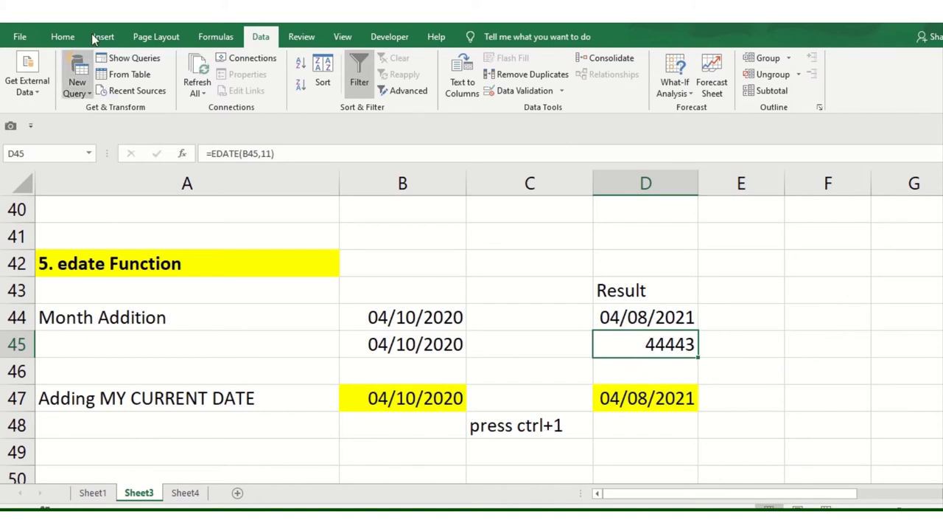
pyautogui.click(212, 37)
pyautogui.click(254, 39)
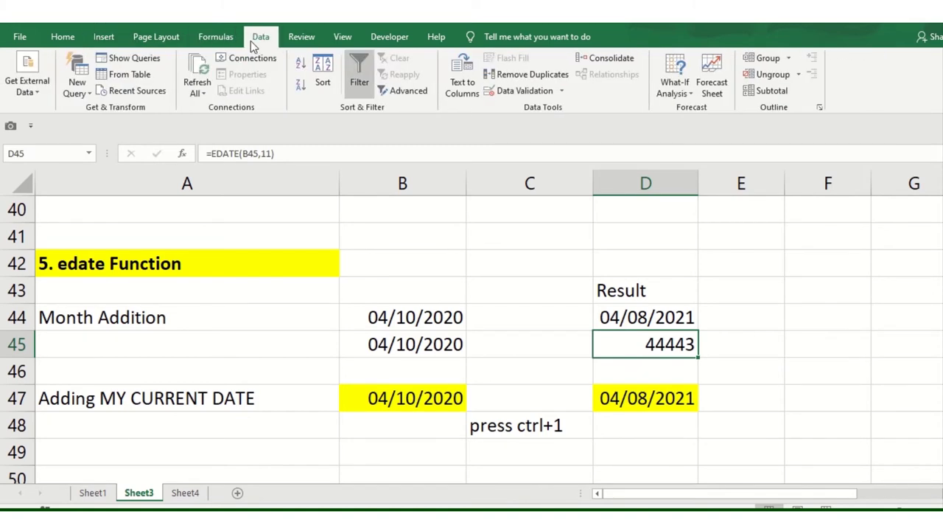
pyautogui.click(110, 38)
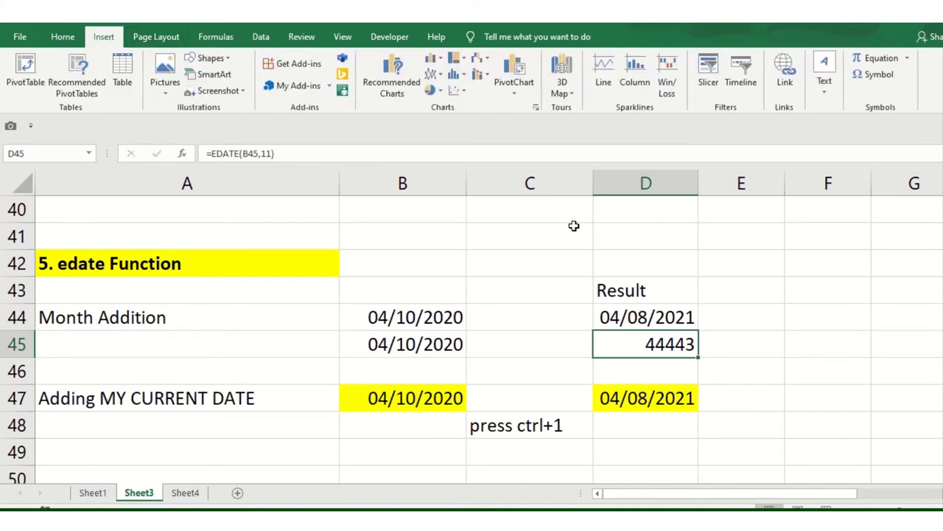
pyautogui.click(734, 294)
pyautogui.click(673, 345)
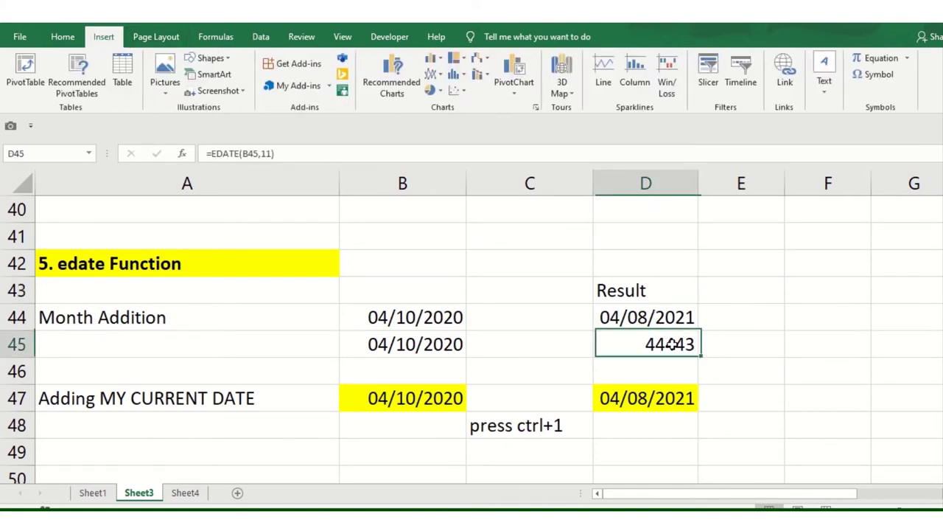
pyautogui.click(68, 39)
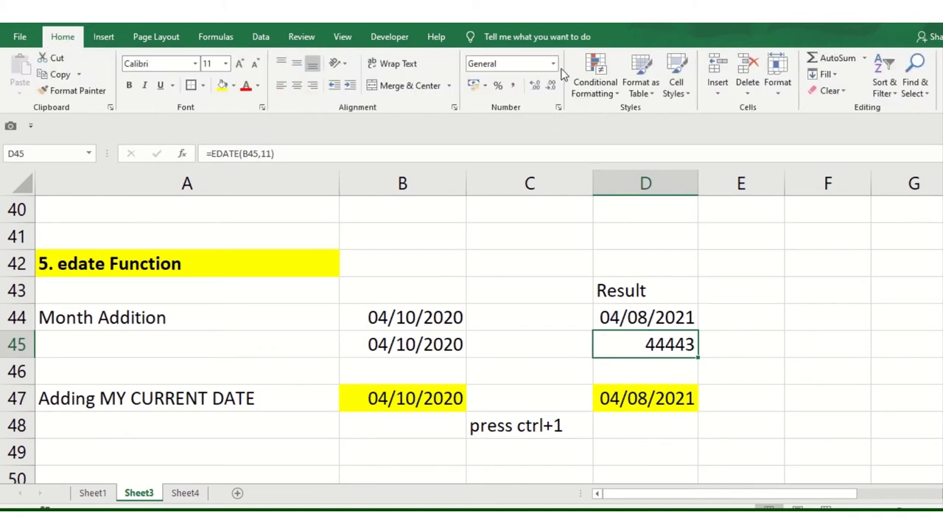
pyautogui.click(553, 64)
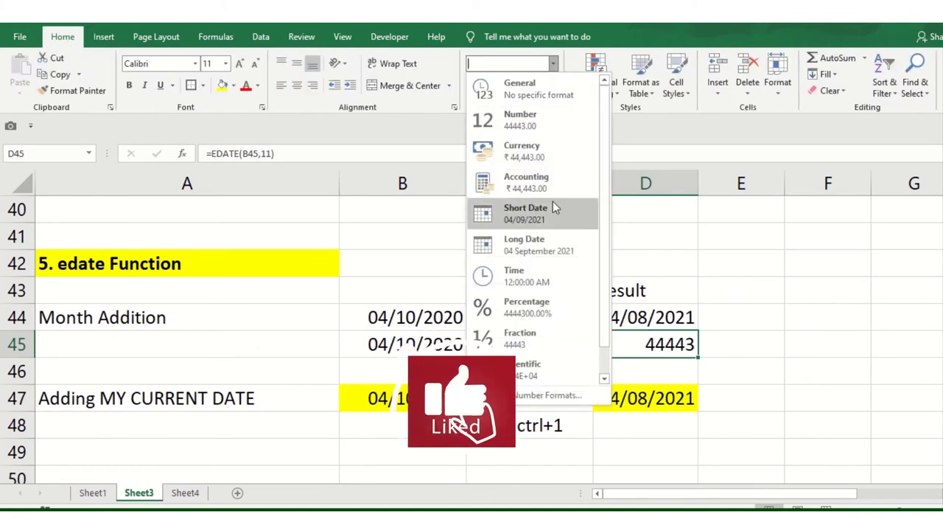
pyautogui.press('Escape')
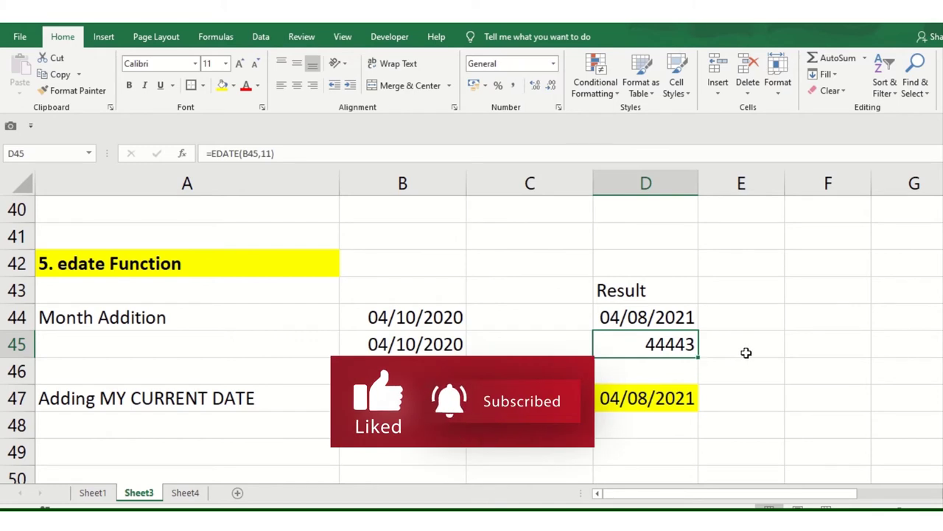
pyautogui.hotkey('ctrl', '1')
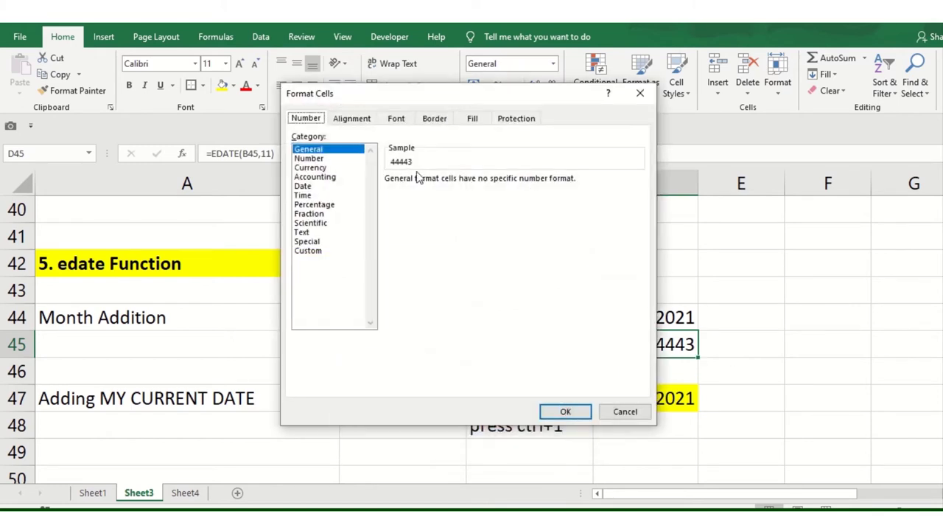
pyautogui.click(625, 411)
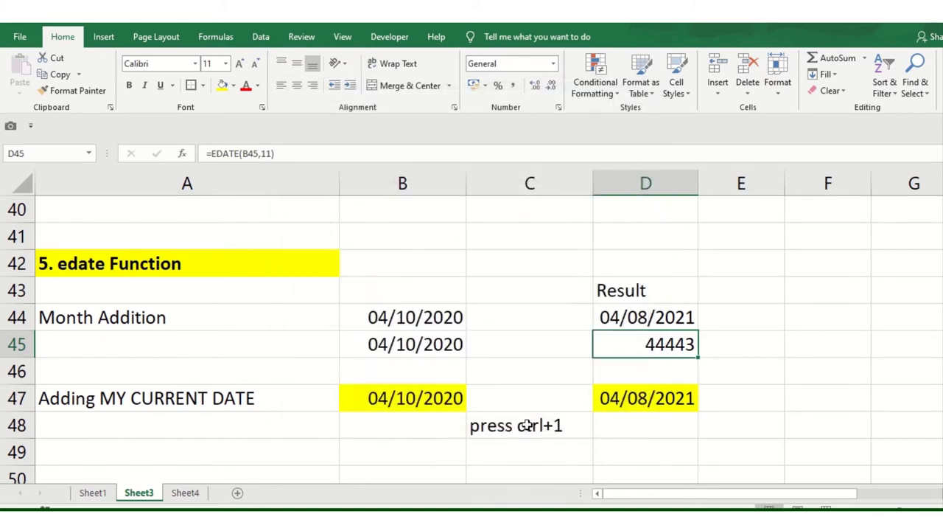
pyautogui.click(525, 426)
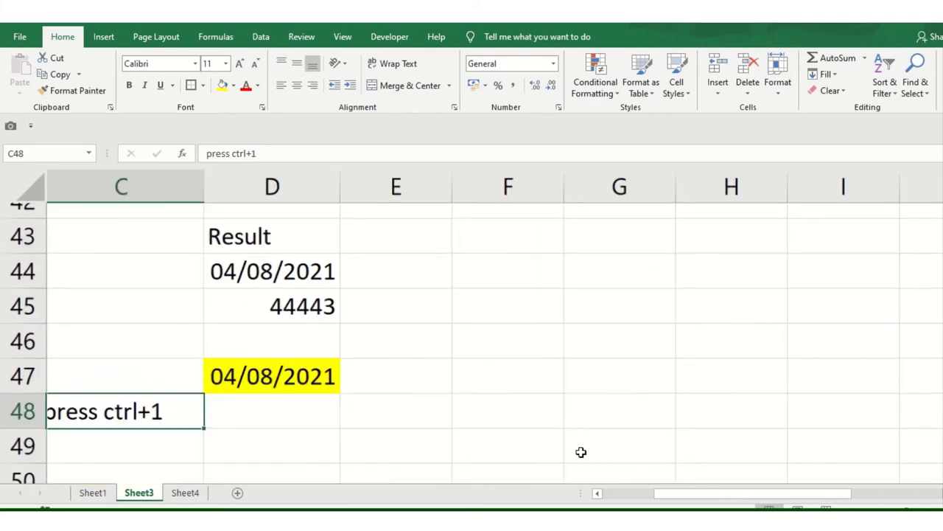
pyautogui.scroll(-3, 580, 452)
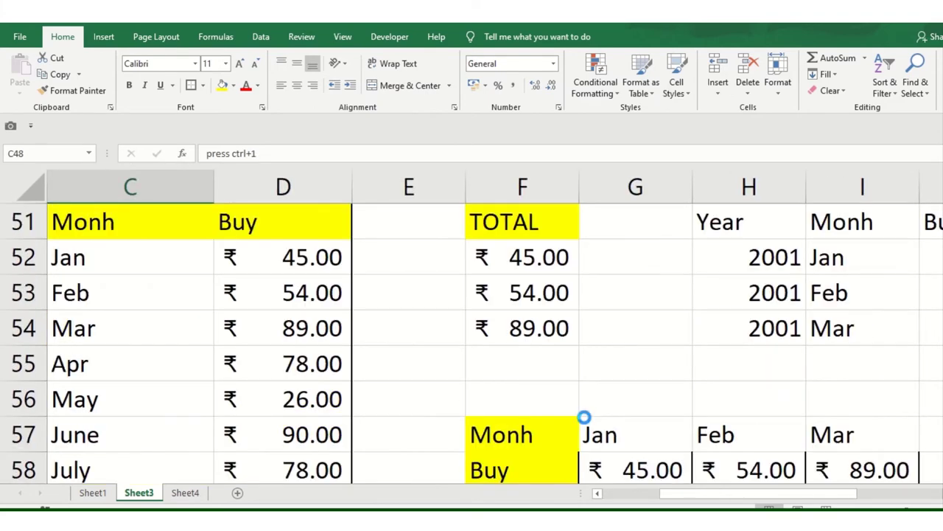
pyautogui.keyDown('ctrl'); pyautogui.scroll(-4, 584, 417); pyautogui.keyUp('ctrl')
pyautogui.keyDown('ctrl'); pyautogui.scroll(-1, 581, 415); pyautogui.keyUp('ctrl')
pyautogui.keyDown('ctrl'); pyautogui.scroll(-1, 579, 414); pyautogui.keyUp('ctrl')
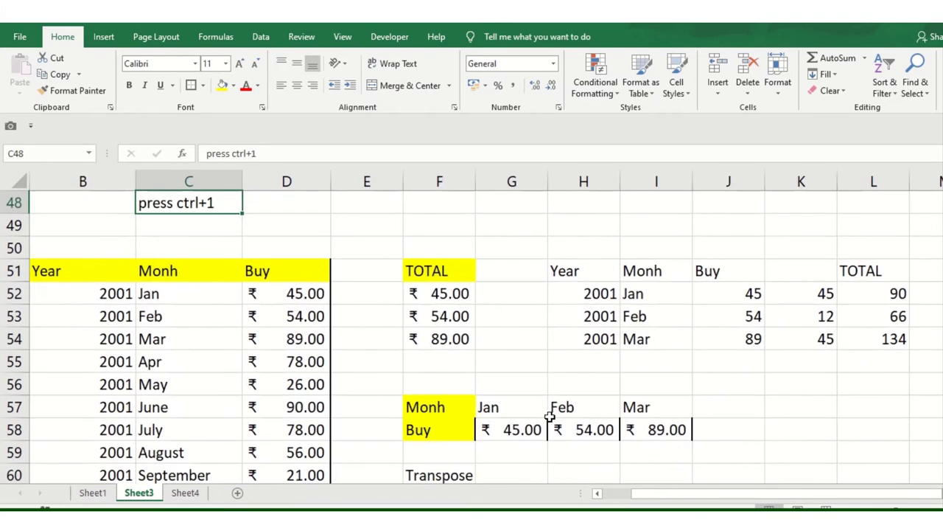
pyautogui.scroll(2, 354, 337)
pyautogui.scroll(1, 189, 388)
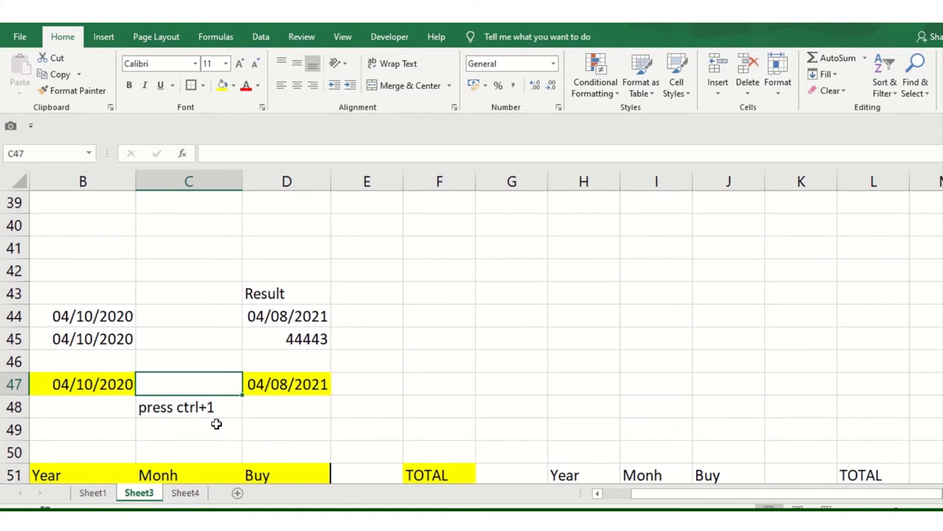
pyautogui.hscroll(-3, 305, 407)
pyautogui.click(443, 407)
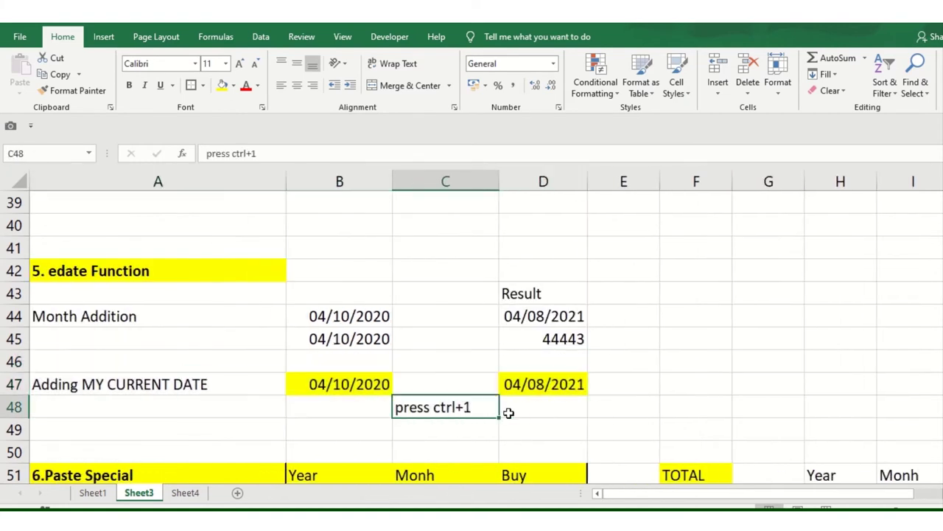
pyautogui.moveTo(501, 407); pyautogui.dragTo(549, 394)
pyautogui.click(548, 393)
pyautogui.click(561, 342)
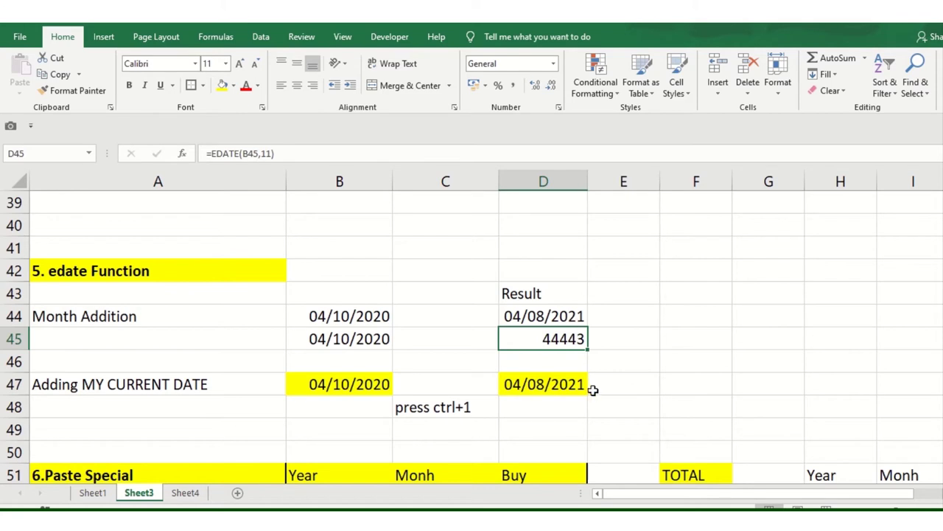
# Apply the Date number format to D45 so it shows 04/09/2021
pyautogui.hotkey('ctrl', '1')
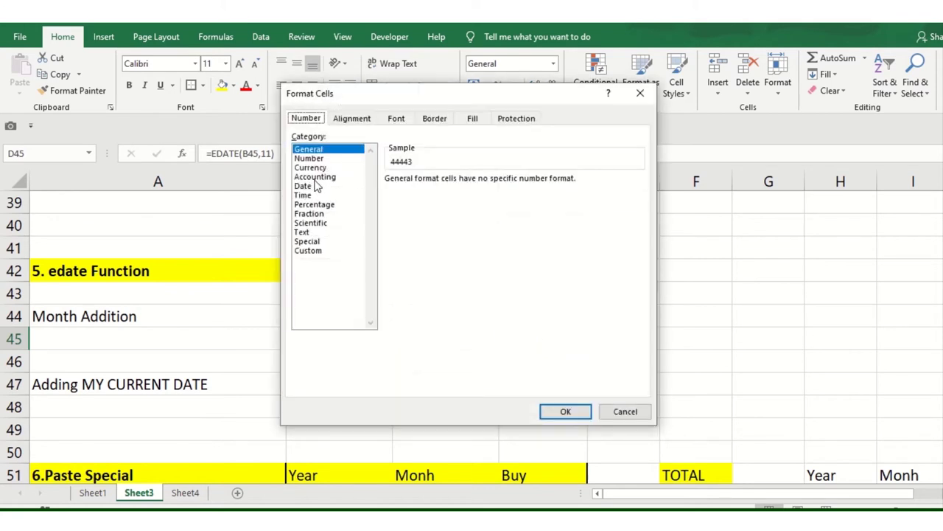
pyautogui.click(316, 178)
pyautogui.click(317, 187)
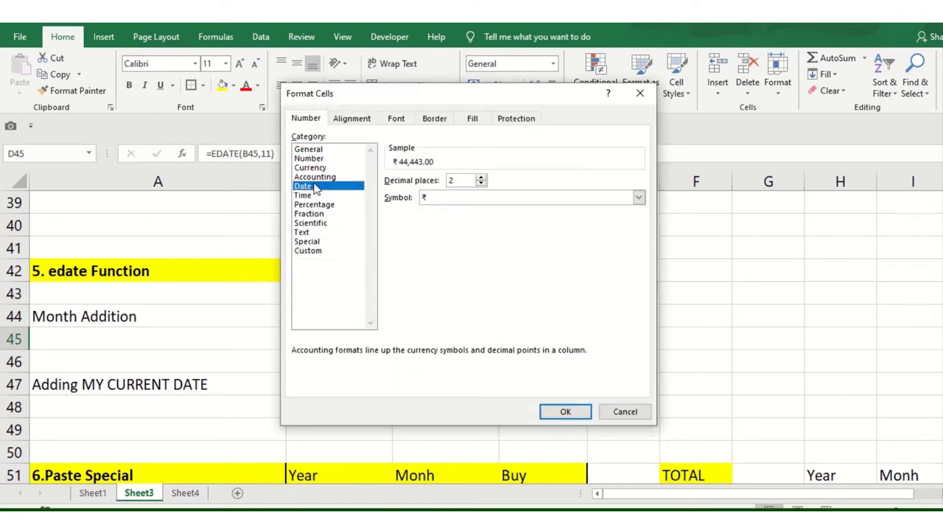
pyautogui.click(565, 411)
pyautogui.keyDown('ctrl'); pyautogui.scroll(3, 545, 378); pyautogui.keyUp('ctrl')
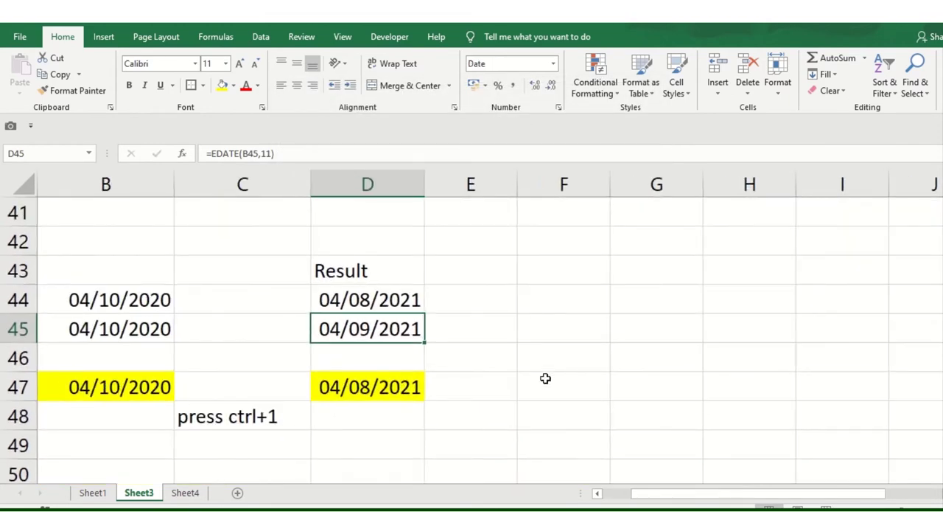
pyautogui.moveTo(102, 321); pyautogui.dragTo(358, 328)
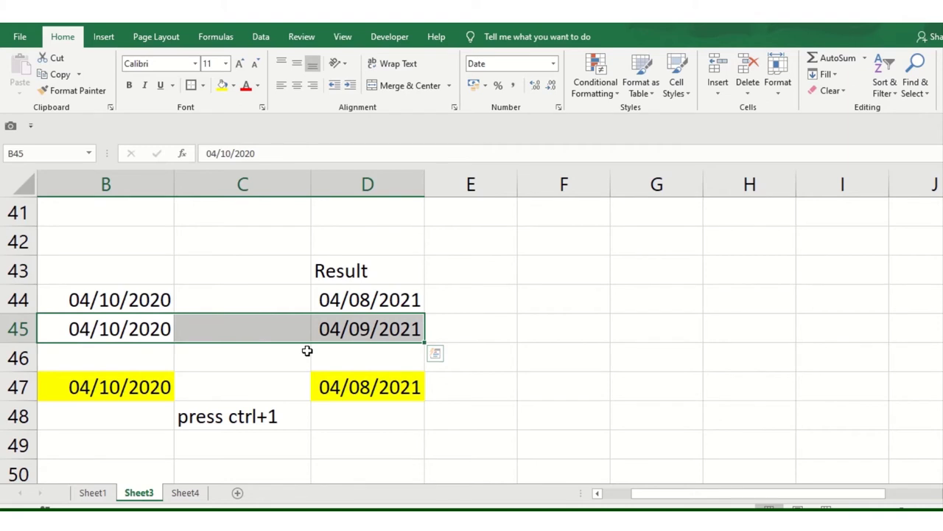
pyautogui.keyDown('ctrl'); pyautogui.scroll(-1, 308, 353); pyautogui.keyUp('ctrl')
pyautogui.click(216, 361)
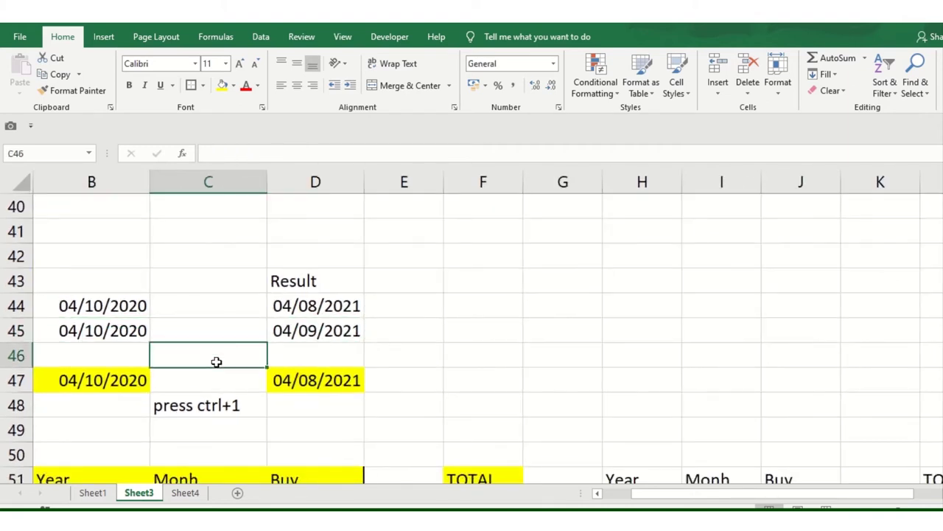
pyautogui.press('Left')
pyautogui.press('Left')
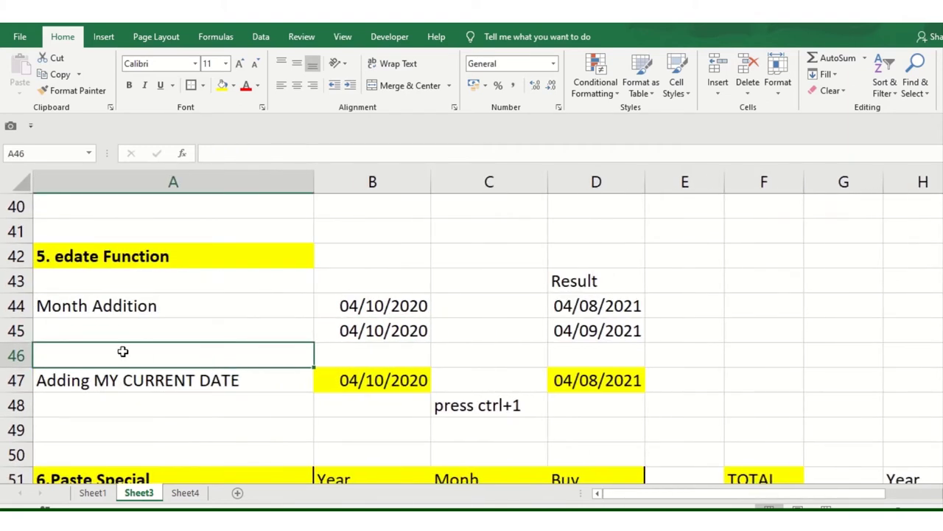
# Scroll down to the 6. Paste Special table and select its Jan cell
pyautogui.click(132, 260)
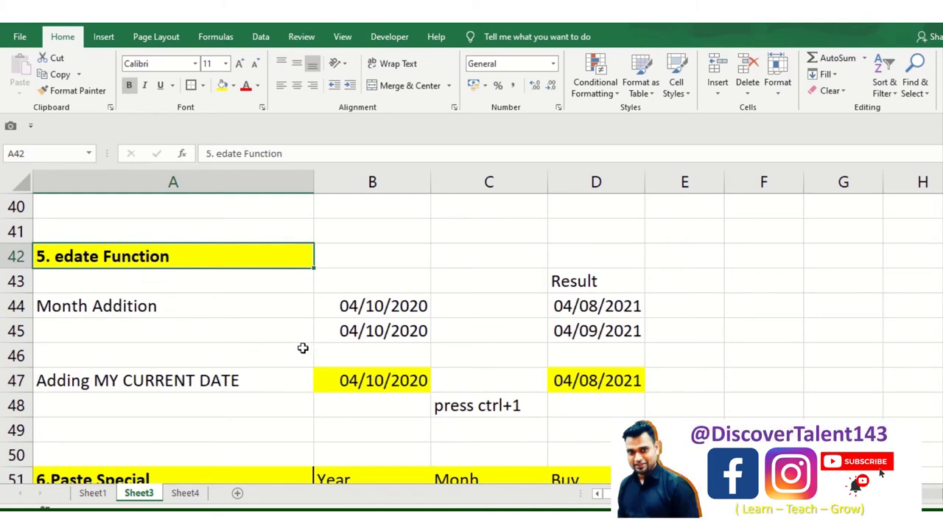
pyautogui.scroll(-2, 302, 348)
pyautogui.scroll(-1, 250, 350)
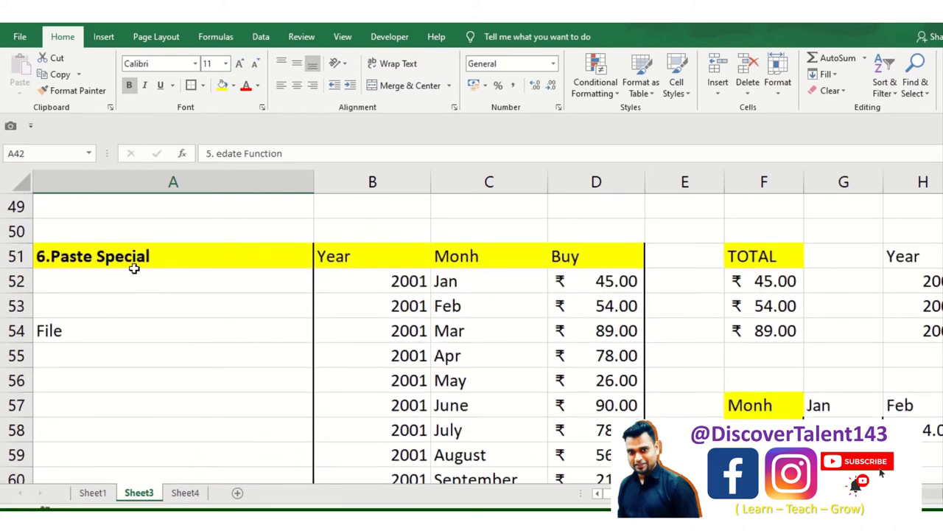
pyautogui.click(447, 285)
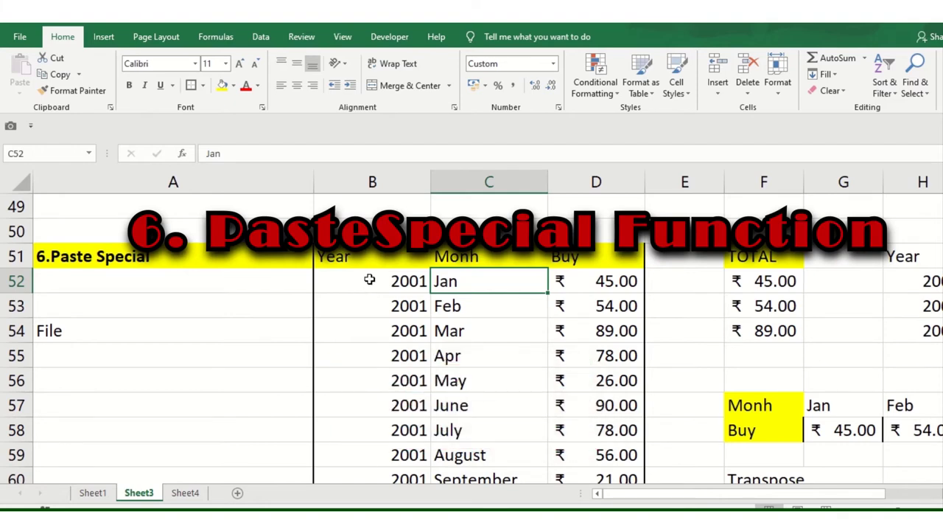
pyautogui.moveTo(376, 256); pyautogui.dragTo(440, 378)
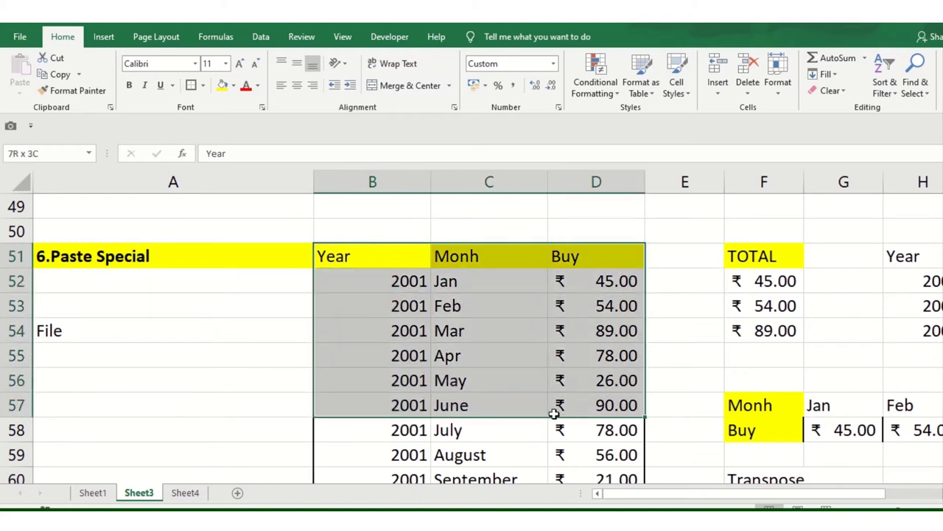
pyautogui.moveTo(451, 381); pyautogui.dragTo(553, 414)
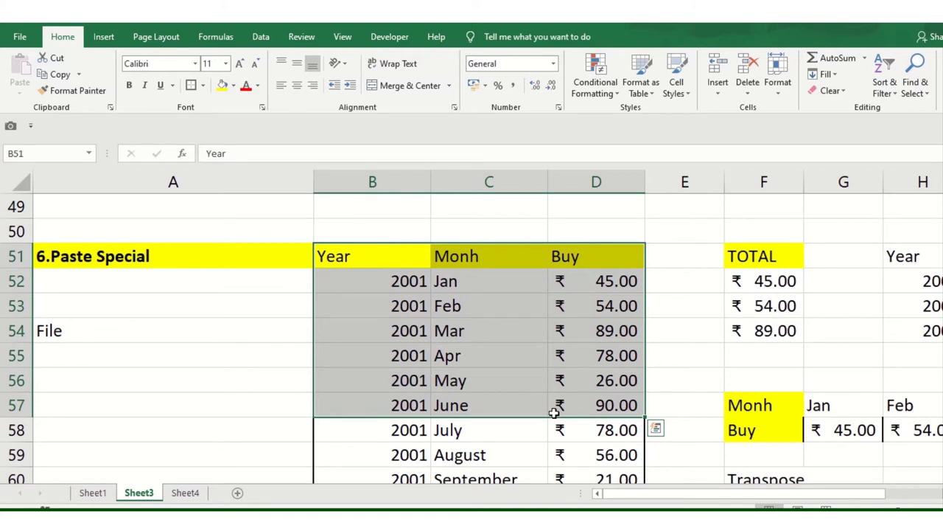
pyautogui.press('Right')
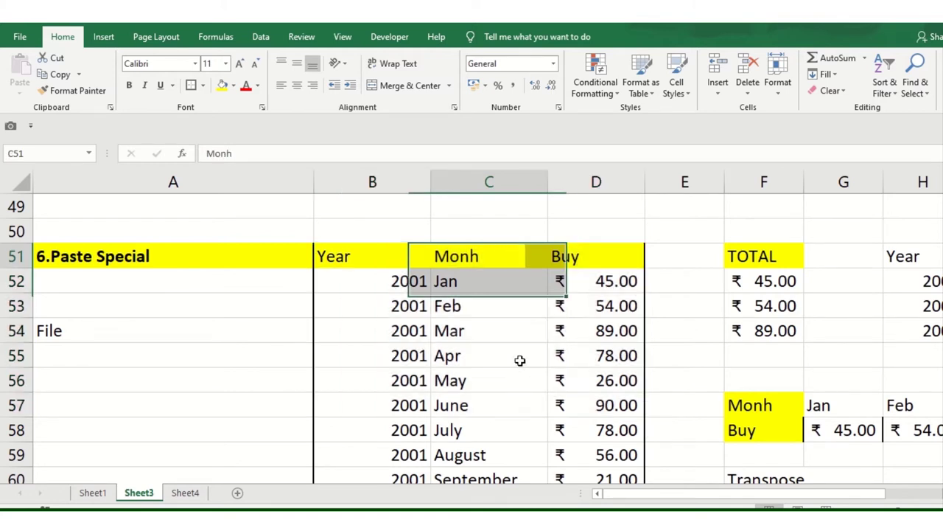
pyautogui.press('Right')
pyautogui.press('Right')
pyautogui.press('Right')
pyautogui.press('Right')
pyautogui.press('Right')
pyautogui.press('Right')
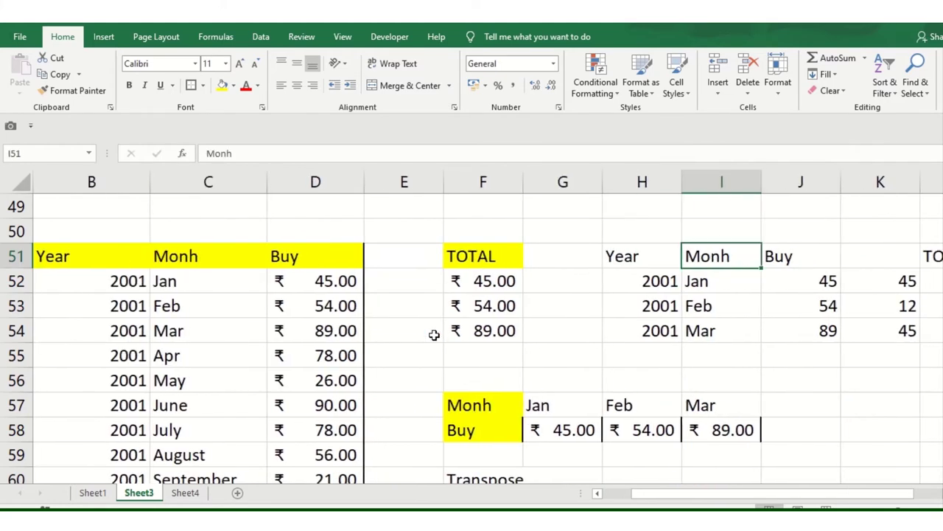
pyautogui.press('Right')
pyautogui.press('Right')
pyautogui.press('Right')
pyautogui.press('Right')
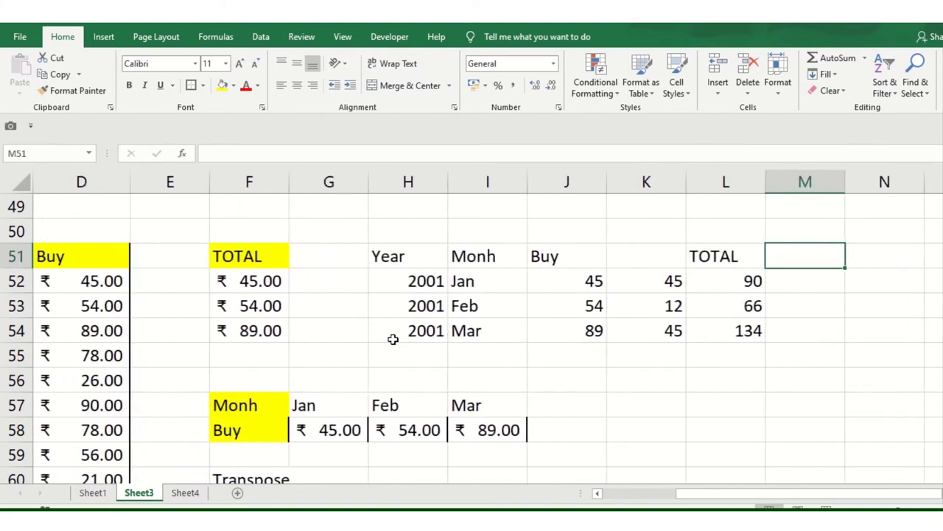
pyautogui.click(730, 284)
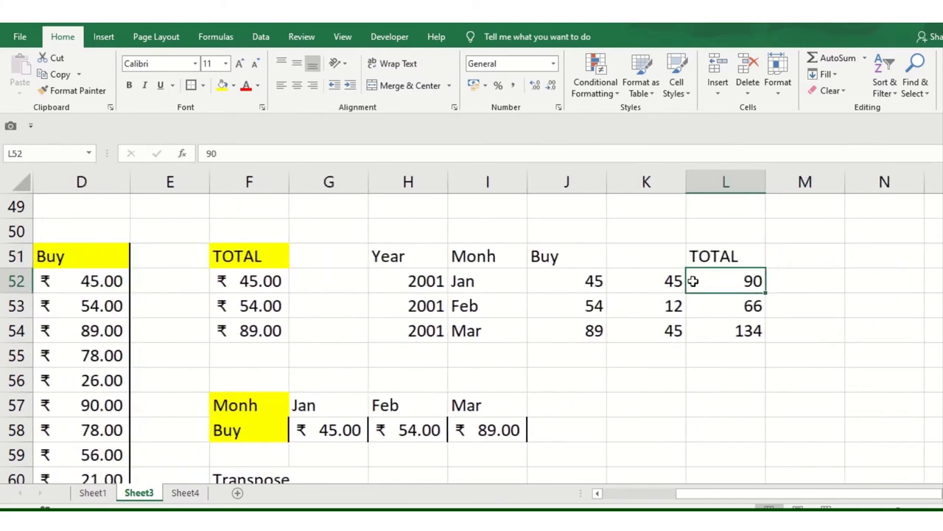
pyautogui.click(667, 283)
pyautogui.click(99, 289)
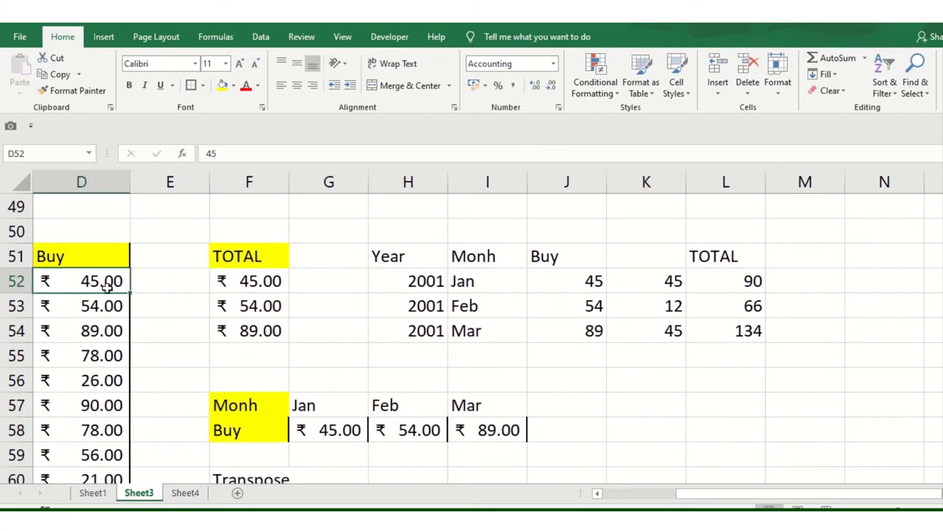
pyautogui.click(249, 284)
pyautogui.click(515, 286)
pyautogui.click(601, 286)
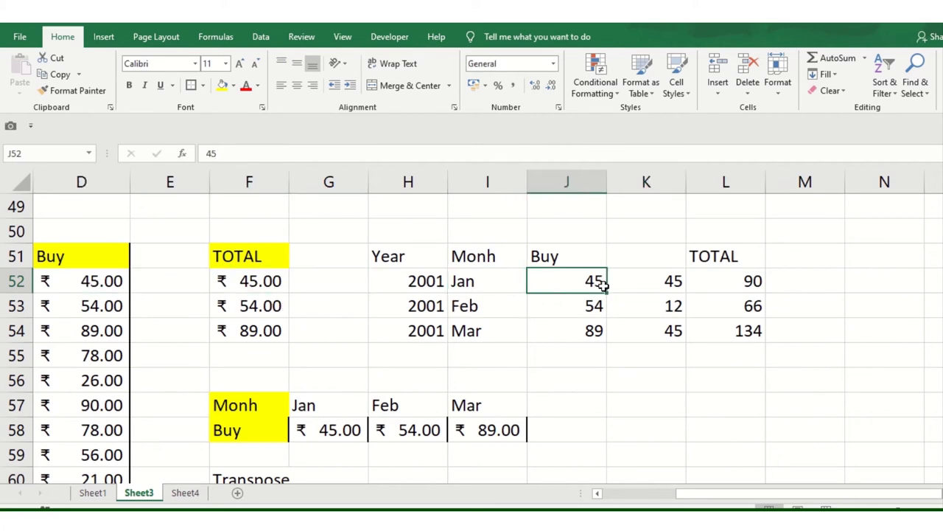
pyautogui.click(485, 423)
pyautogui.scroll(2, 486, 384)
pyautogui.scroll(-2, 396, 322)
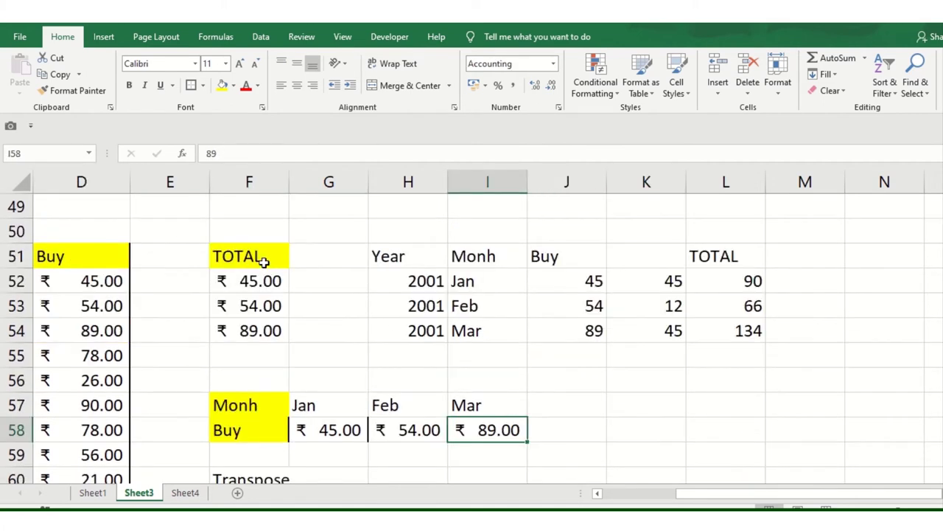
pyautogui.moveTo(264, 261); pyautogui.dragTo(287, 324)
pyautogui.click(317, 282)
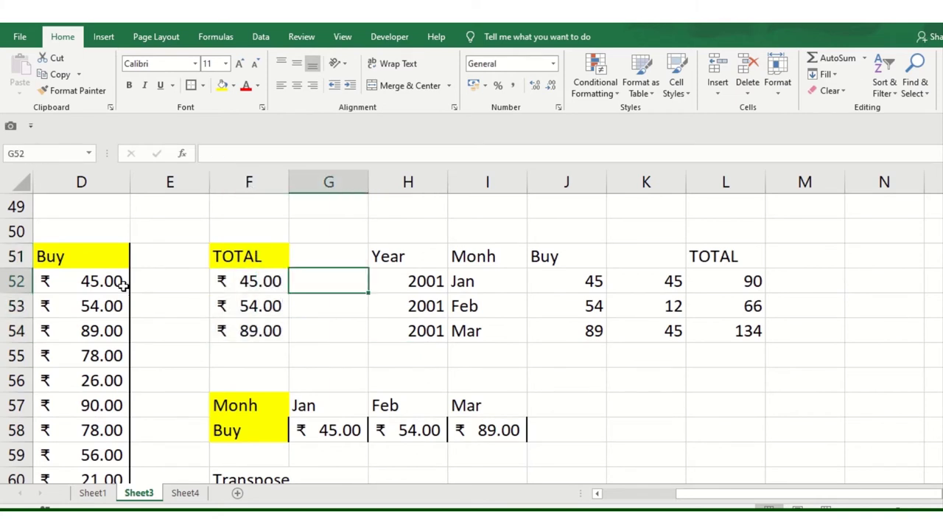
pyautogui.moveTo(111, 308); pyautogui.dragTo(665, 232)
pyautogui.click(260, 278)
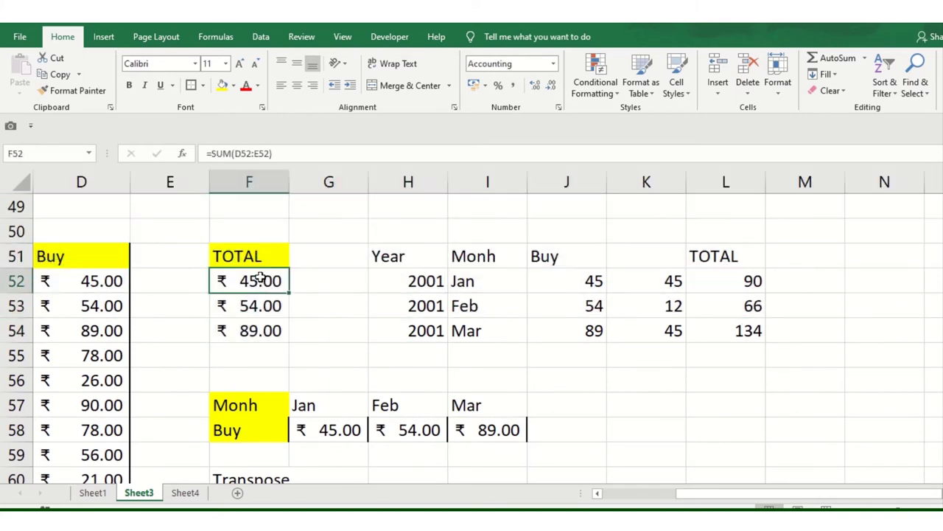
pyautogui.click(259, 305)
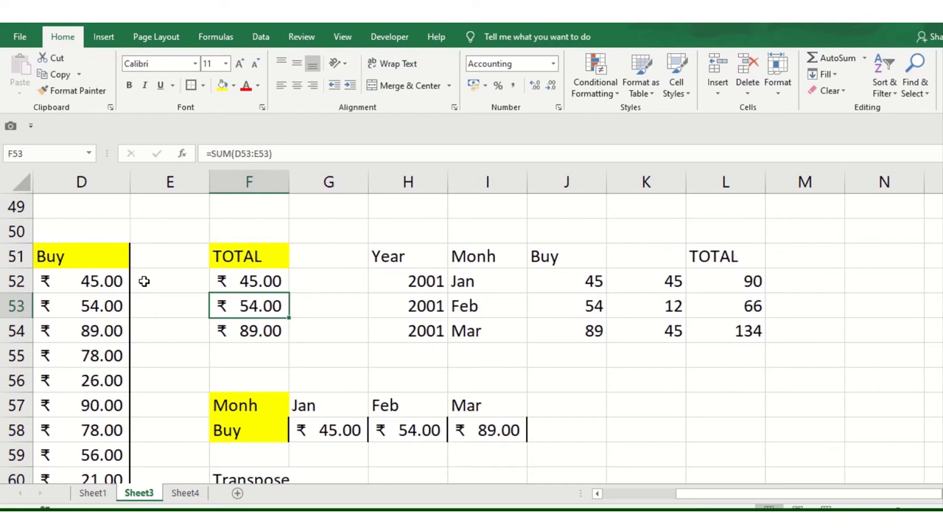
pyautogui.click(77, 281)
pyautogui.click(213, 287)
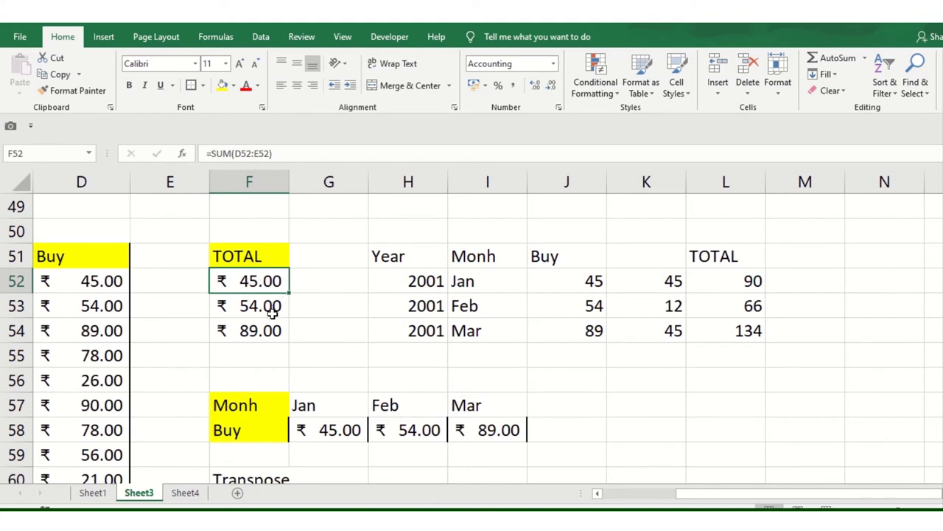
# Enter =SUM(D52:F52) in G52 and fill it to G54, giving ₹ 90.00, ₹ 108.00, ₹ 178.00
pyautogui.click(357, 285)
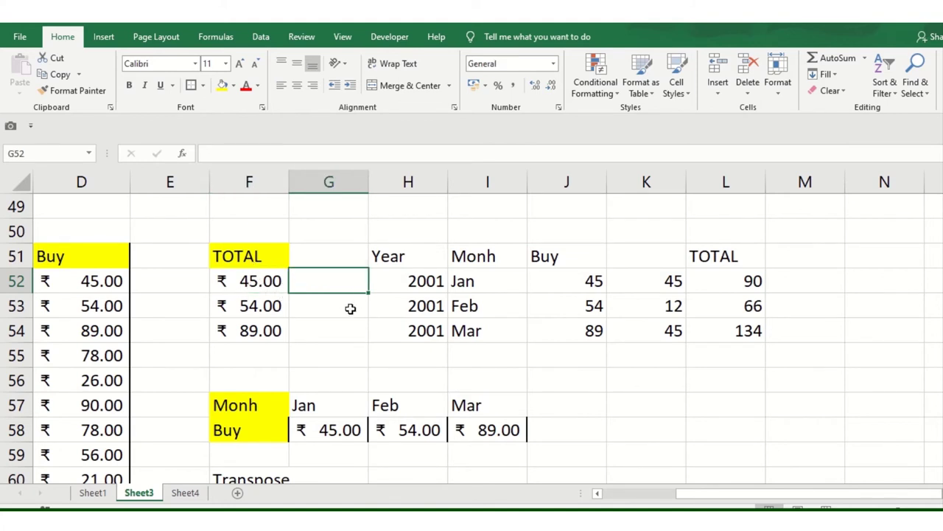
pyautogui.write('=SUM(')
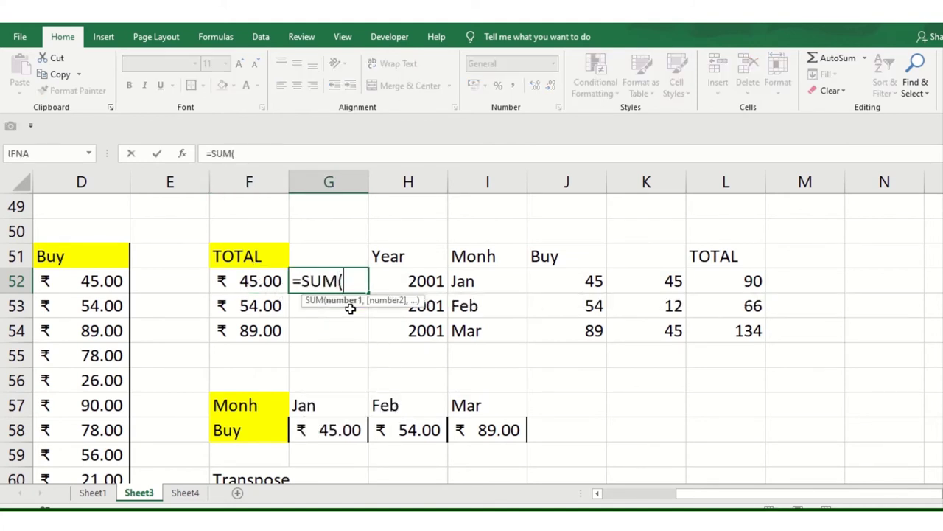
pyautogui.moveTo(105, 282); pyautogui.dragTo(233, 281)
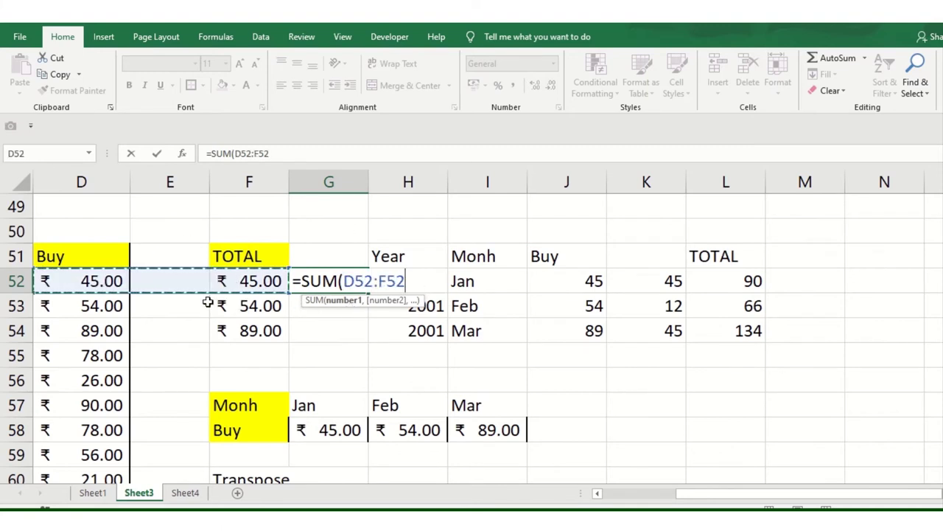
pyautogui.write(')')
pyautogui.press('Return')
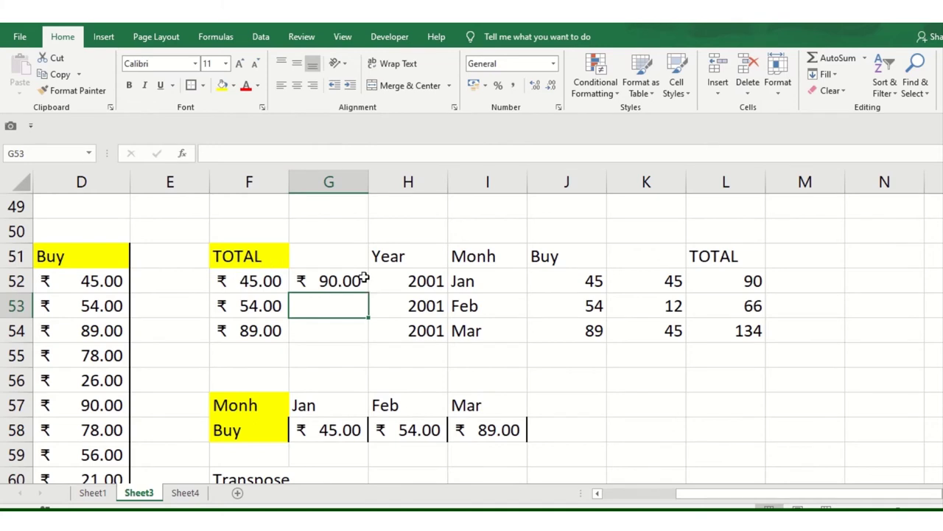
pyautogui.click(364, 279)
pyautogui.moveTo(372, 293); pyautogui.dragTo(362, 333)
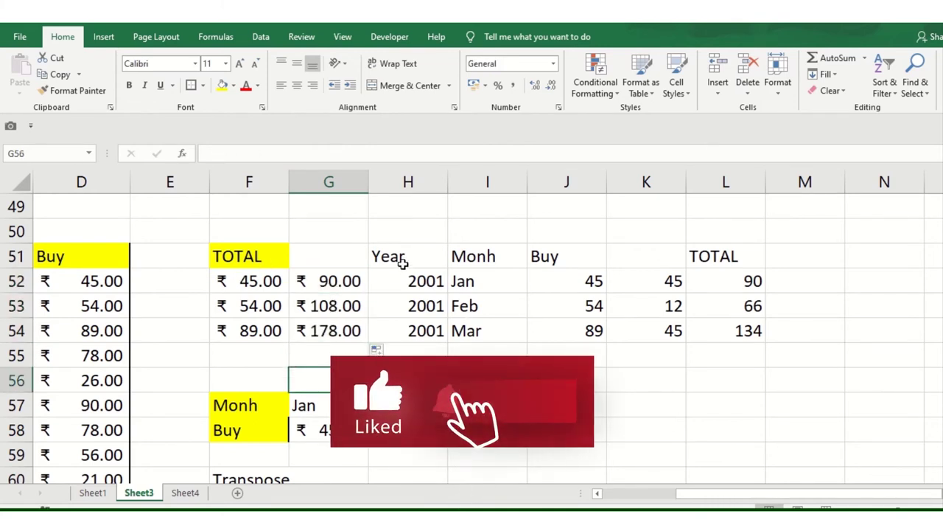
pyautogui.moveTo(420, 248)
pyautogui.mouseDown()
pyautogui.moveTo(582, 301)
pyautogui.moveTo(751, 339)
pyautogui.mouseUp()
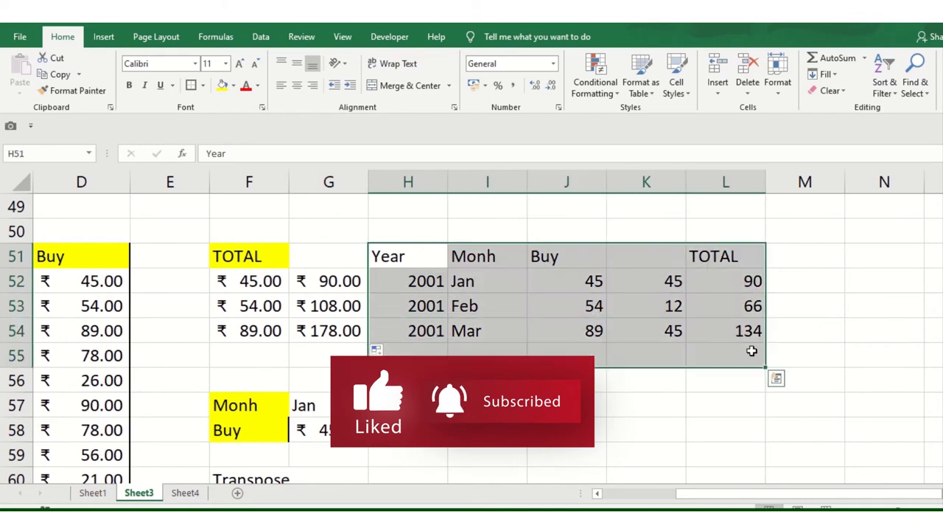
pyautogui.press('Delete')
pyautogui.click(604, 332)
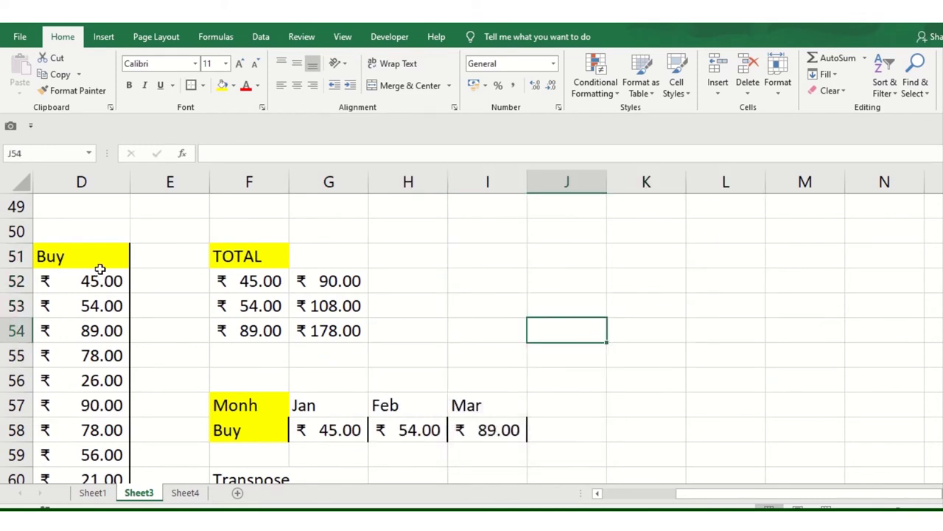
pyautogui.moveTo(92, 260); pyautogui.dragTo(263, 330)
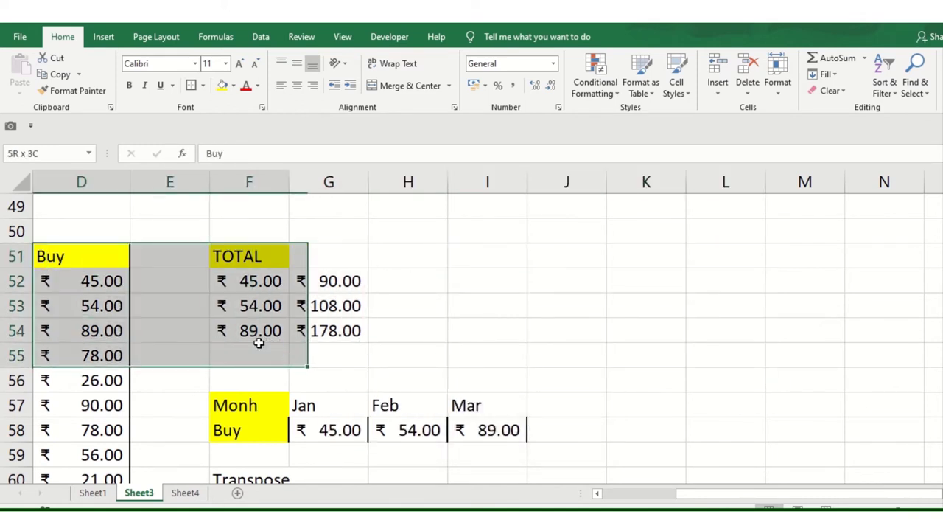
pyautogui.moveTo(332, 281); pyautogui.dragTo(331, 329)
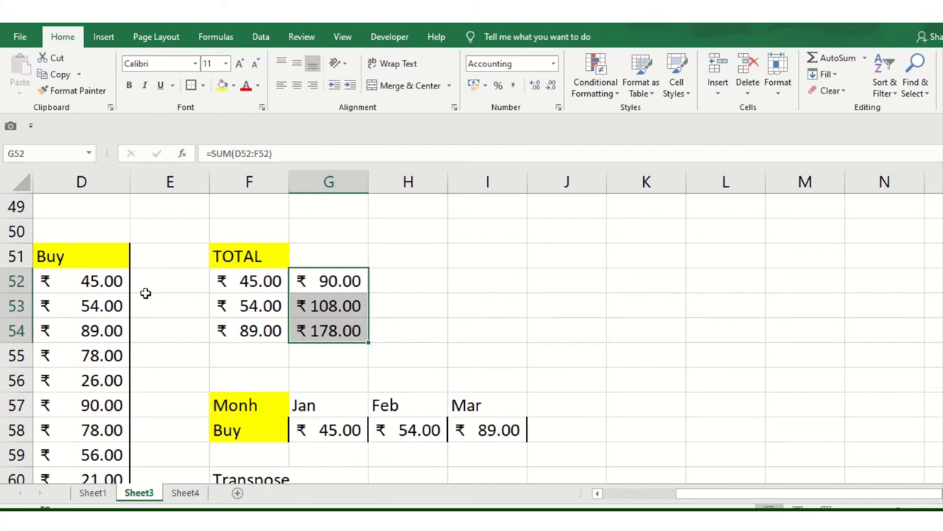
pyautogui.click(120, 284)
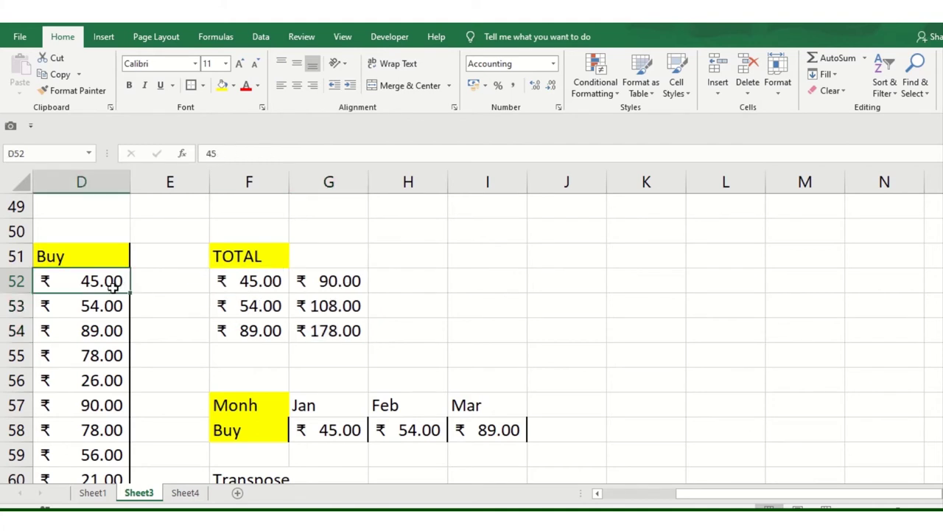
pyautogui.write('4777')
pyautogui.press('Return')
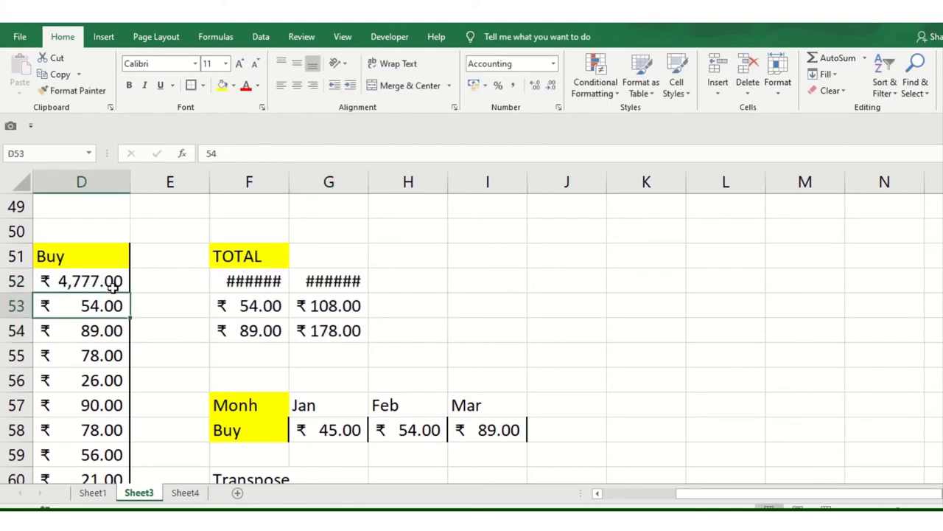
pyautogui.moveTo(365, 187); pyautogui.dragTo(400, 186)
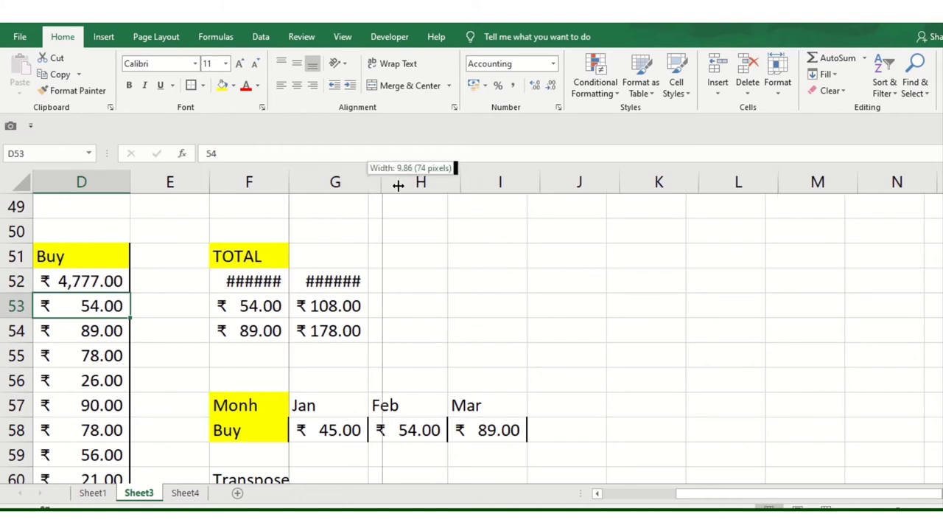
pyautogui.click(354, 280)
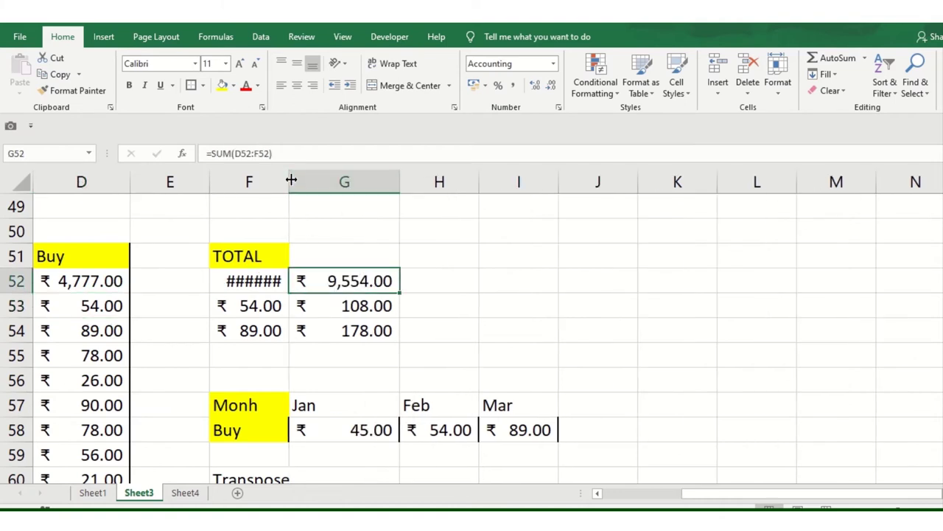
pyautogui.moveTo(291, 180); pyautogui.dragTo(307, 180)
pyautogui.click(336, 307)
pyautogui.click(291, 278)
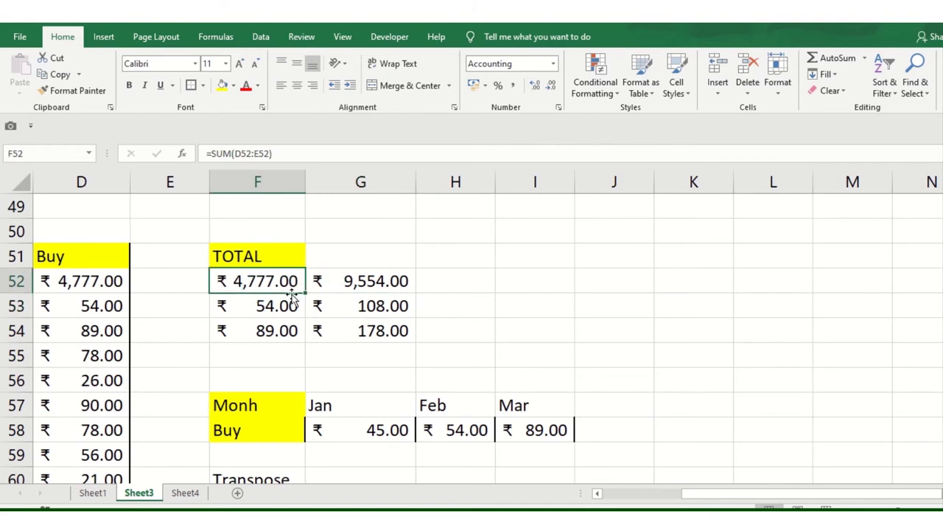
pyautogui.hotkey('ctrl', 'z')
pyautogui.hotkey('ctrl', 'z')
pyautogui.hotkey('ctrl', 'z')
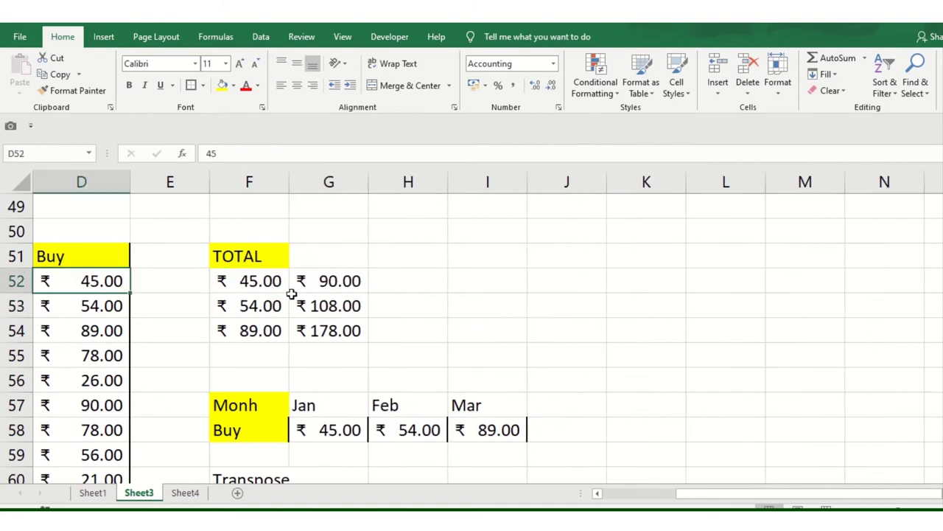
pyautogui.click(331, 286)
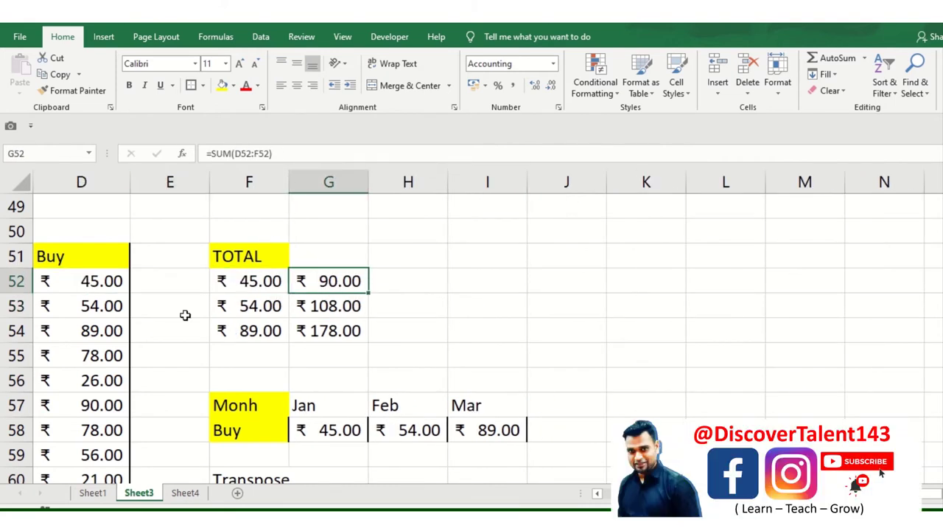
# Copy the Buy/TOTAL table D51:G54 and paste values only at I51
pyautogui.moveTo(90, 256); pyautogui.dragTo(305, 331)
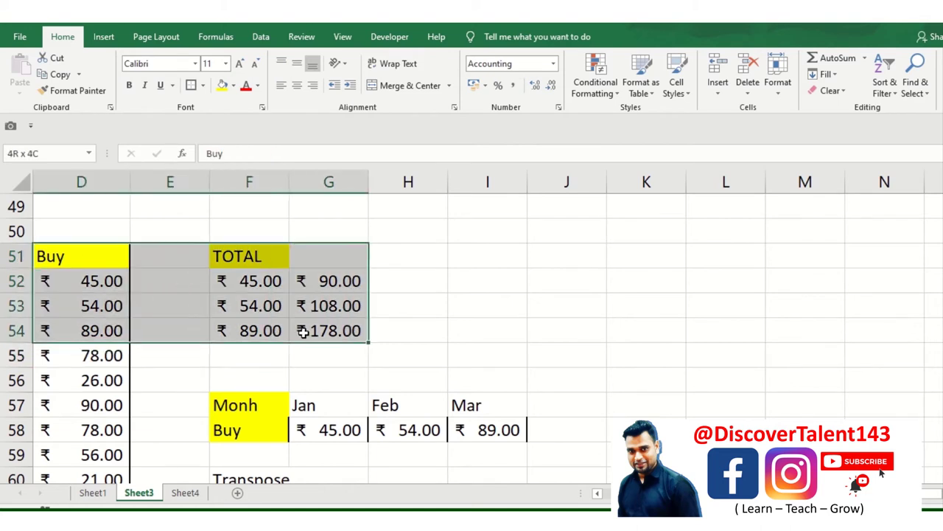
pyautogui.click(77, 91)
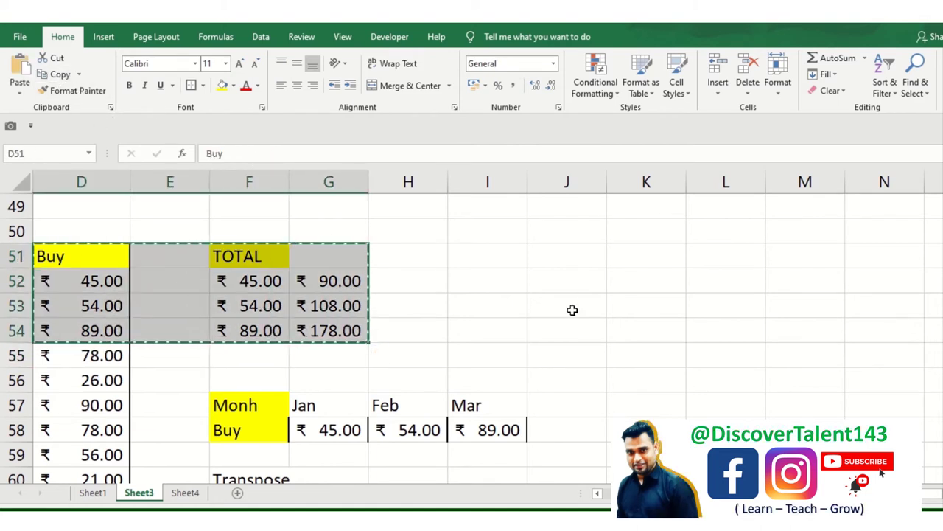
pyautogui.click(523, 254)
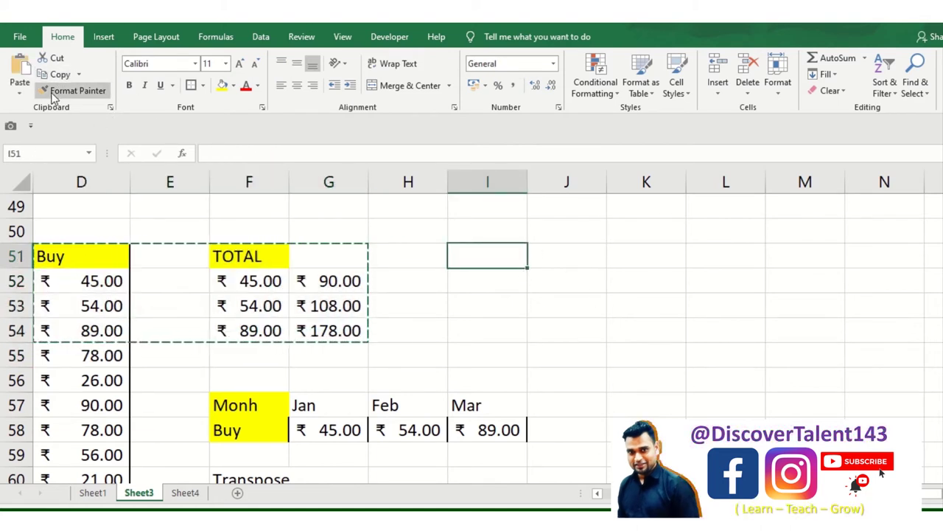
pyautogui.click(26, 89)
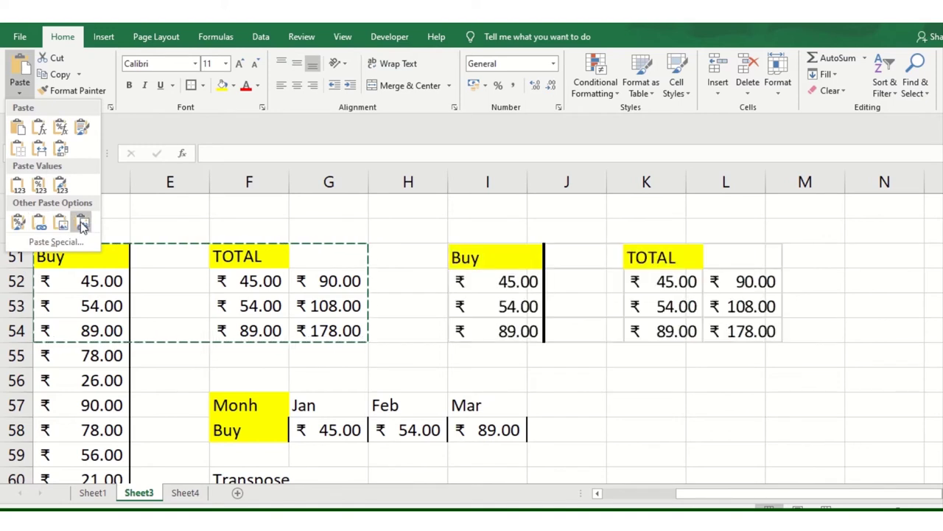
pyautogui.click(25, 190)
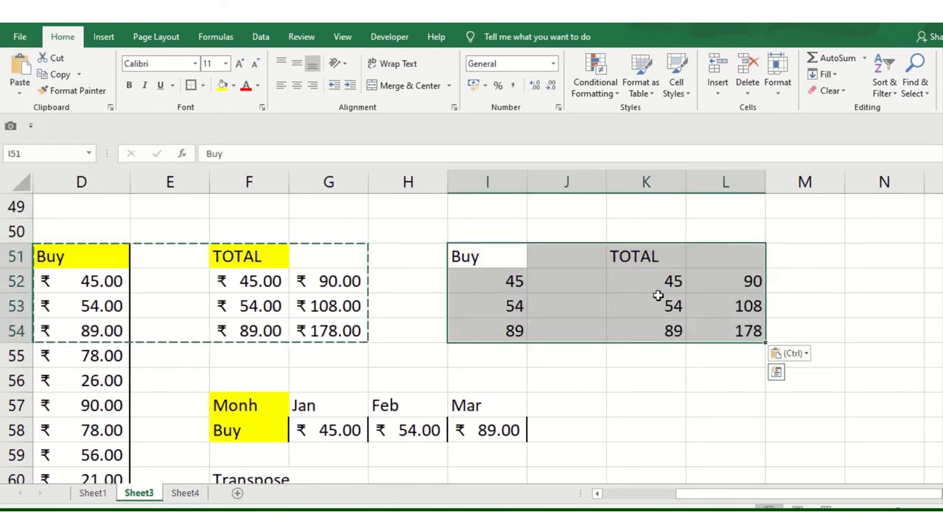
# Overwrite I52 with 12546 to confirm pasted totals stay static, then undo it
pyautogui.click(727, 289)
pyautogui.click(525, 287)
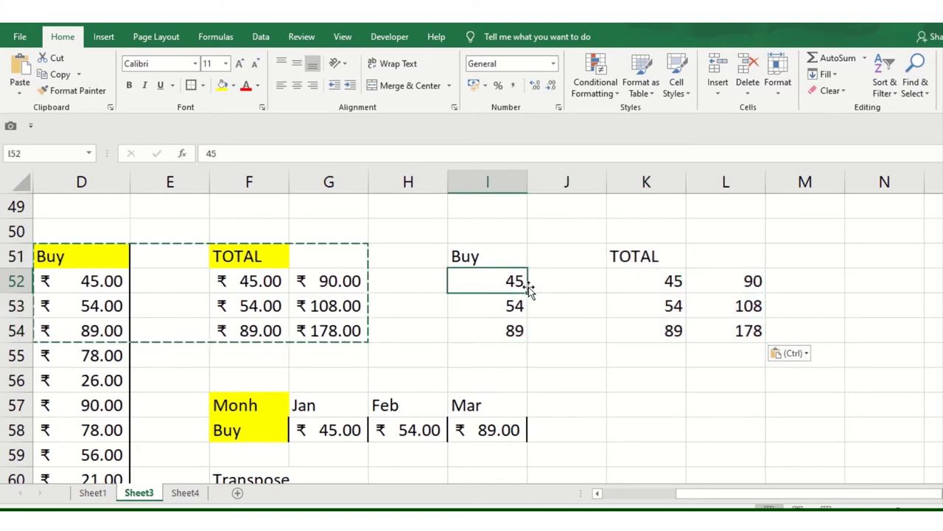
pyautogui.write('12546')
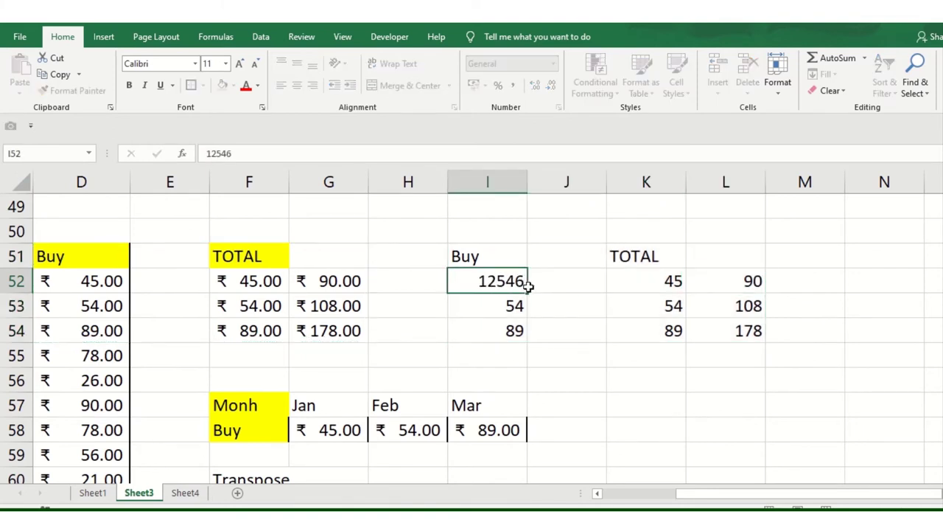
pyautogui.press('Return')
pyautogui.click(731, 275)
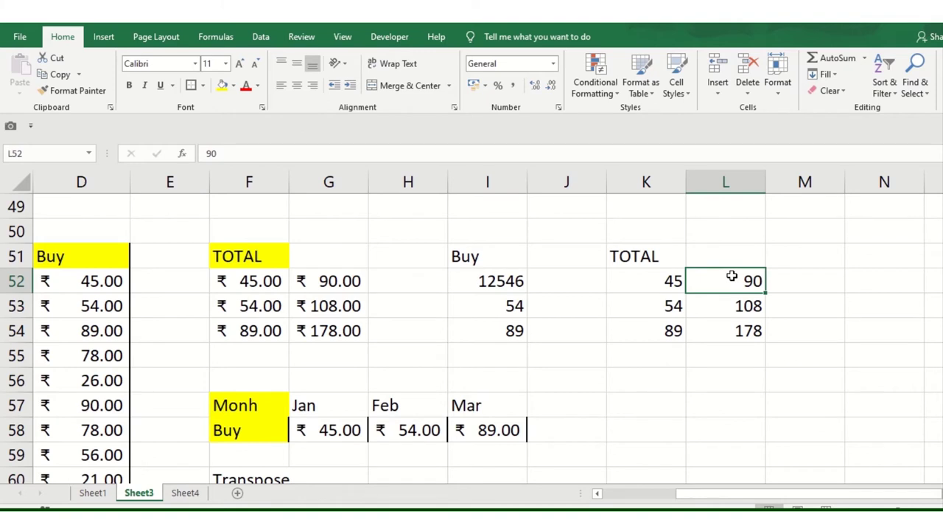
pyautogui.hotkey('ctrl', 'z')
pyautogui.click(624, 274)
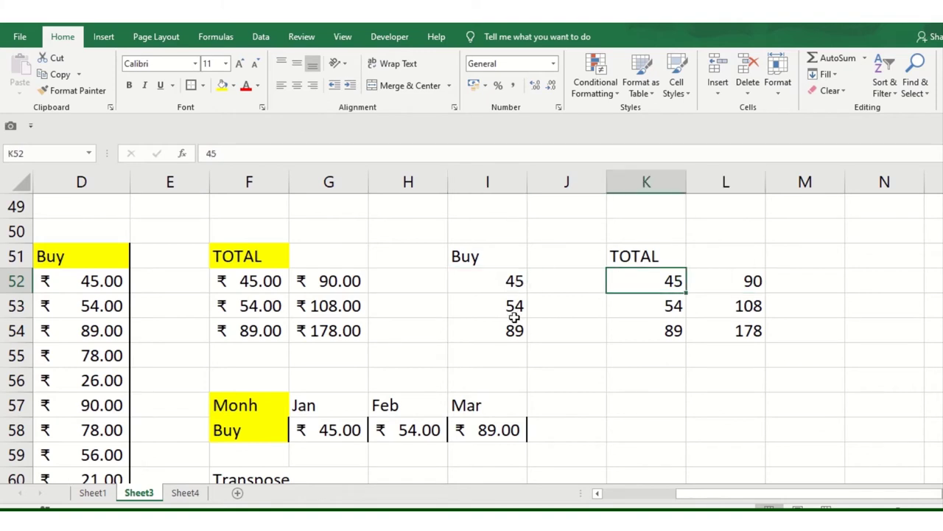
pyautogui.scroll(-1, 512, 316)
pyautogui.scroll(1, 389, 330)
pyautogui.scroll(1, 331, 295)
pyautogui.scroll(1, 313, 344)
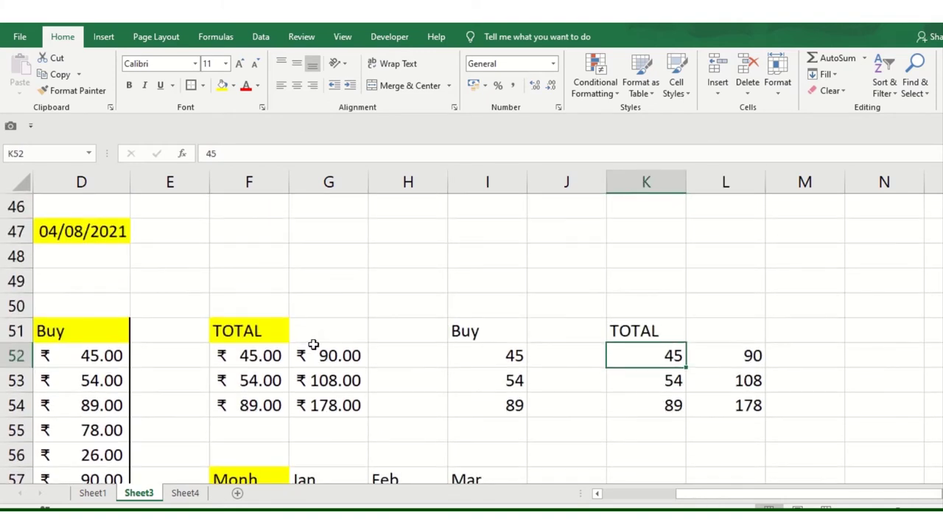
pyautogui.press('Left')
pyautogui.press('Left')
pyautogui.press('Left')
pyautogui.press('Left')
pyautogui.press('Left')
pyautogui.press('Left')
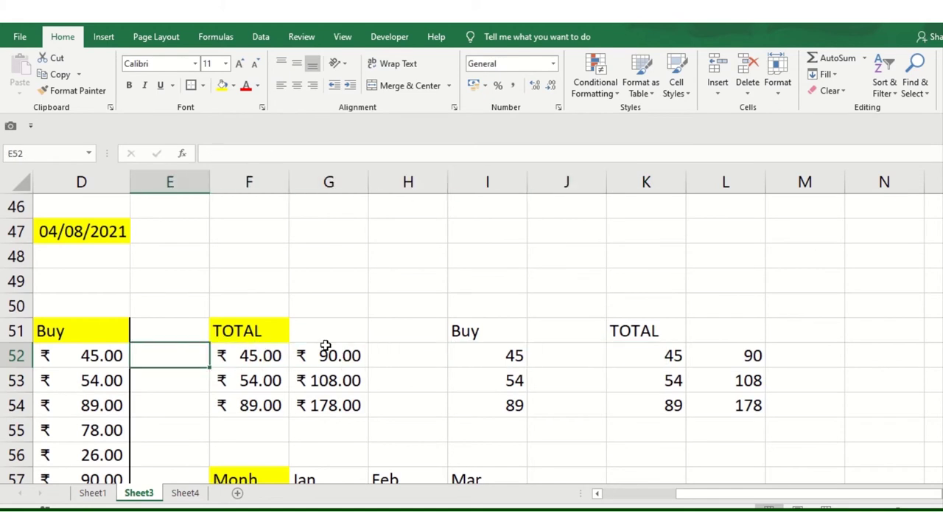
pyautogui.press('Left')
pyautogui.press('Left')
pyautogui.press('Left')
pyautogui.press('Left')
pyautogui.moveTo(448, 343); pyautogui.dragTo(567, 396)
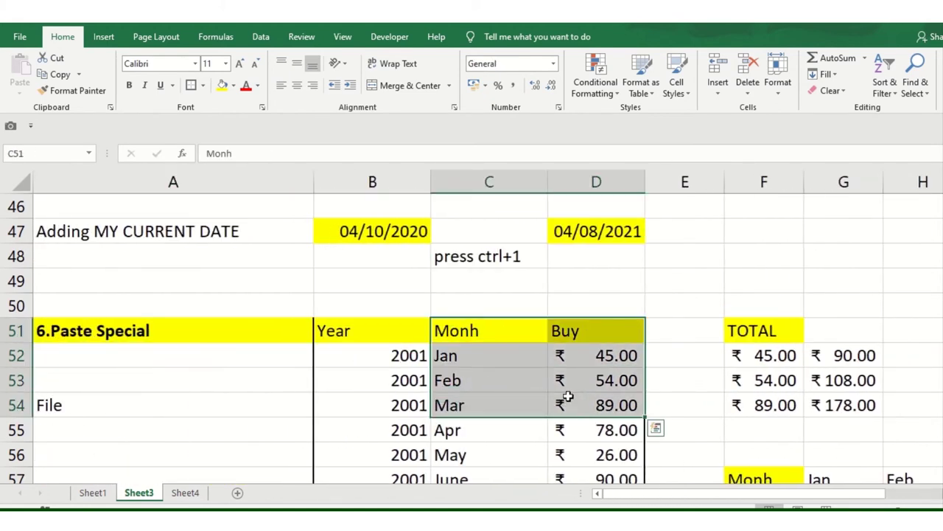
pyautogui.scroll(-1, 606, 411)
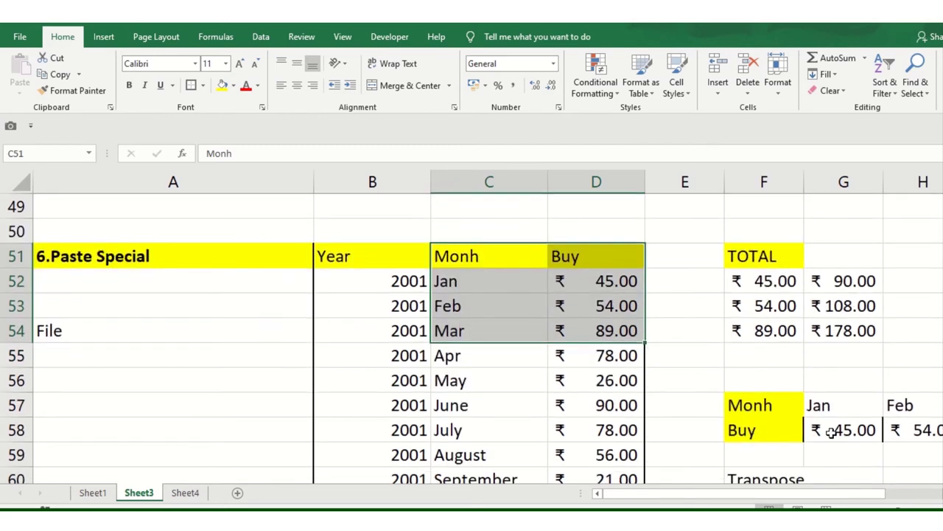
pyautogui.click(775, 435)
pyautogui.press('Right')
pyautogui.press('Right')
pyautogui.press('Right')
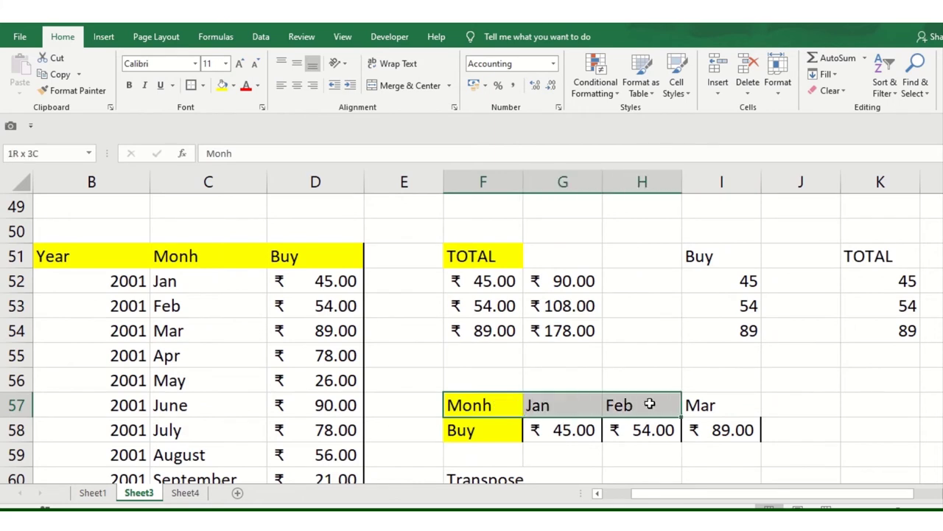
pyautogui.moveTo(495, 404); pyautogui.dragTo(719, 405)
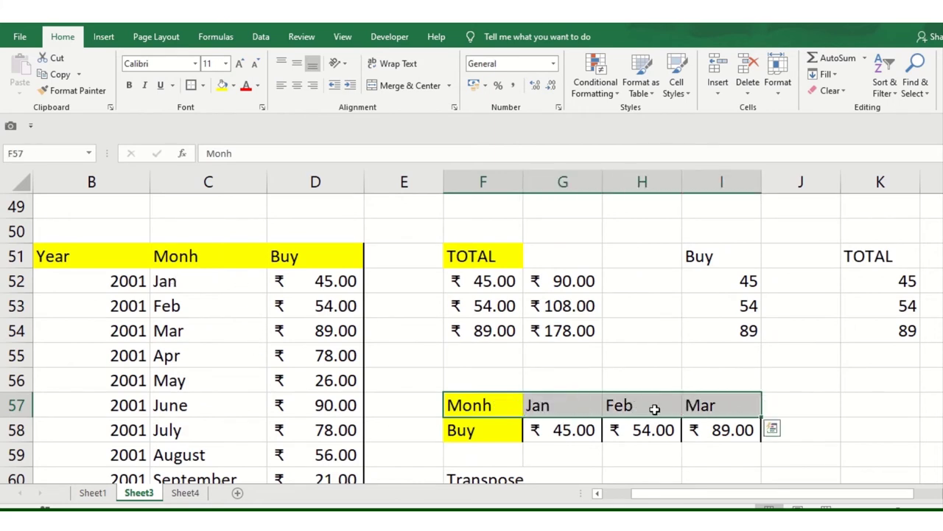
pyautogui.moveTo(493, 431); pyautogui.dragTo(705, 434)
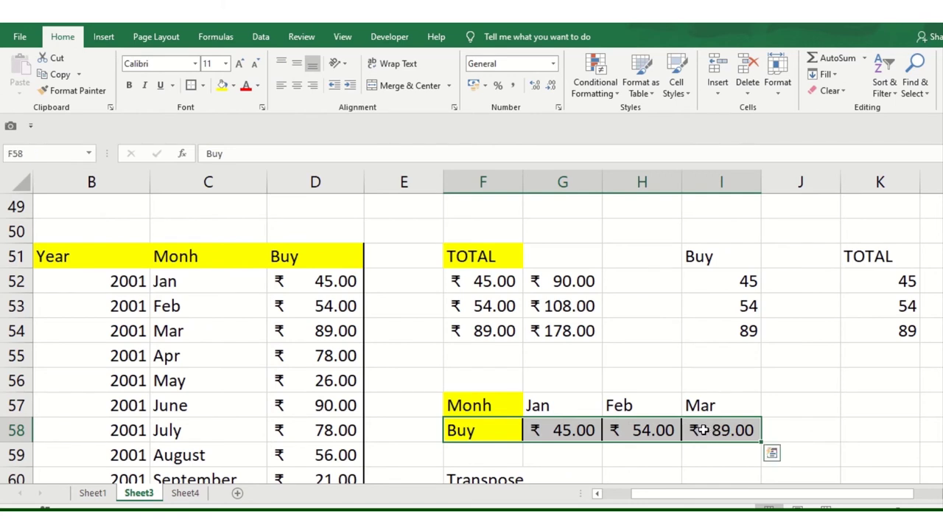
# Copy the Monh/Buy table through June and paste it transposed at I51, Jan–June across
pyautogui.moveTo(209, 257)
pyautogui.mouseDown()
pyautogui.moveTo(240, 332)
pyautogui.moveTo(298, 396)
pyautogui.mouseUp()
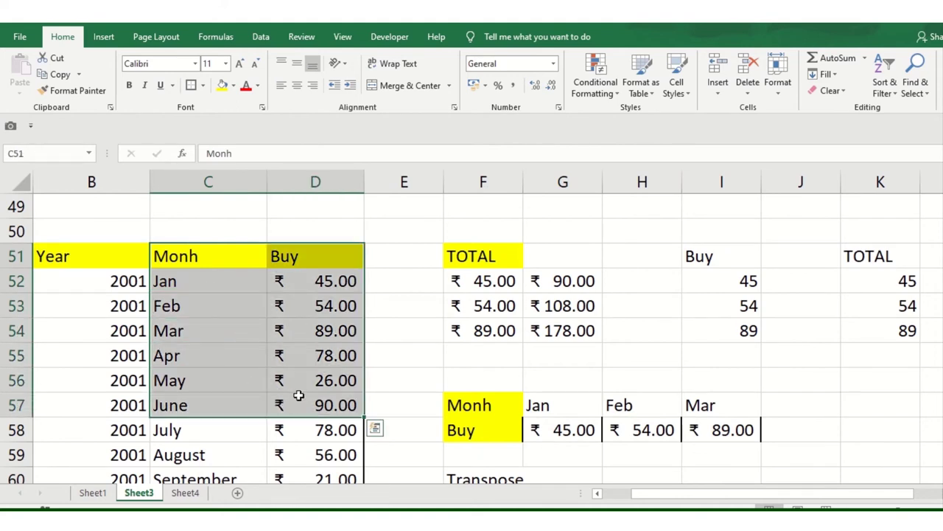
pyautogui.click(55, 74)
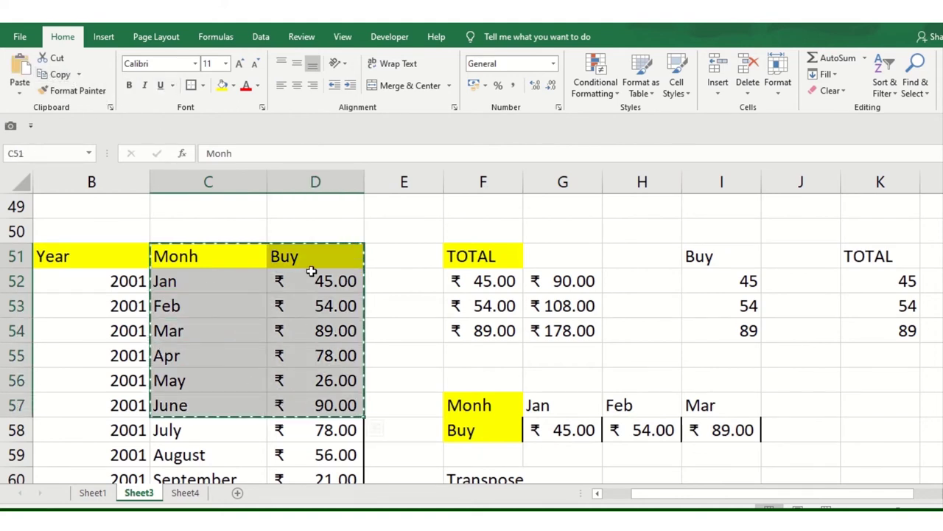
pyautogui.moveTo(687, 490); pyautogui.dragTo(763, 499)
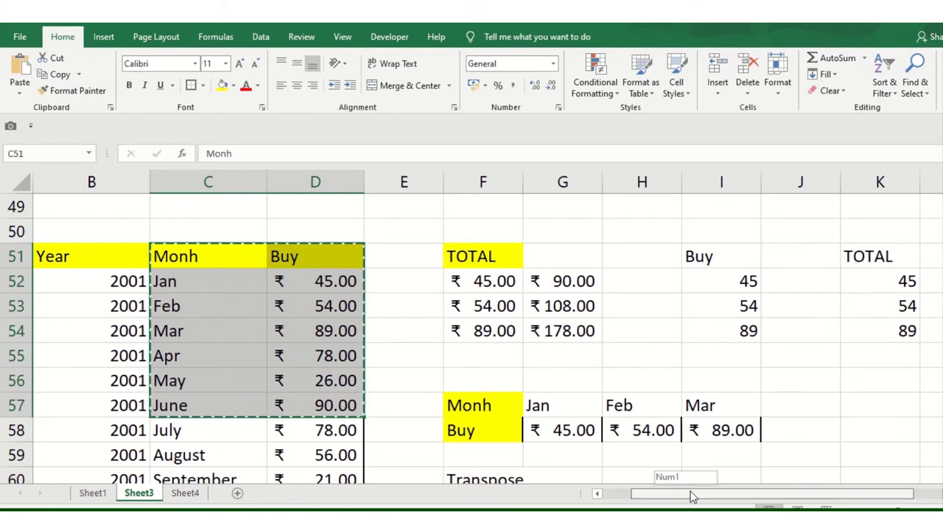
pyautogui.click(756, 355)
pyautogui.click(609, 262)
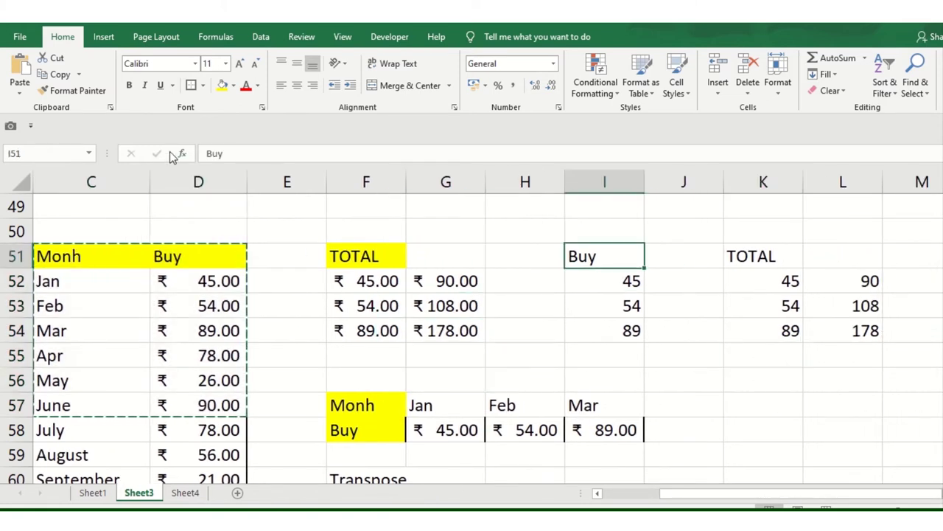
pyautogui.click(20, 93)
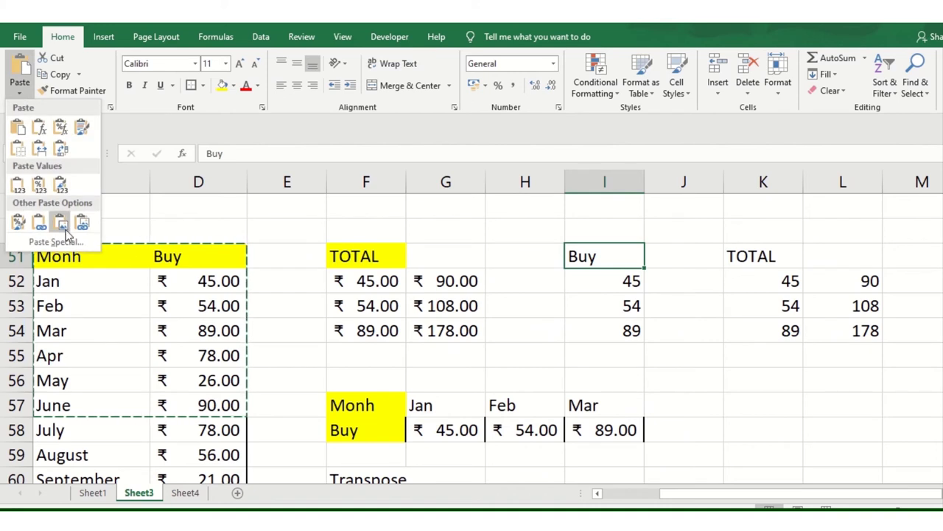
pyautogui.click(63, 152)
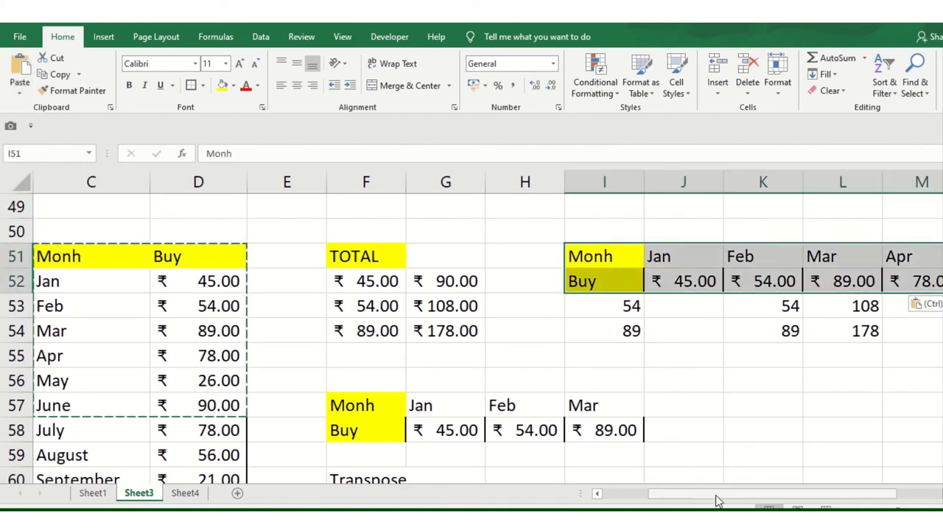
pyautogui.moveTo(719, 500); pyautogui.dragTo(762, 499)
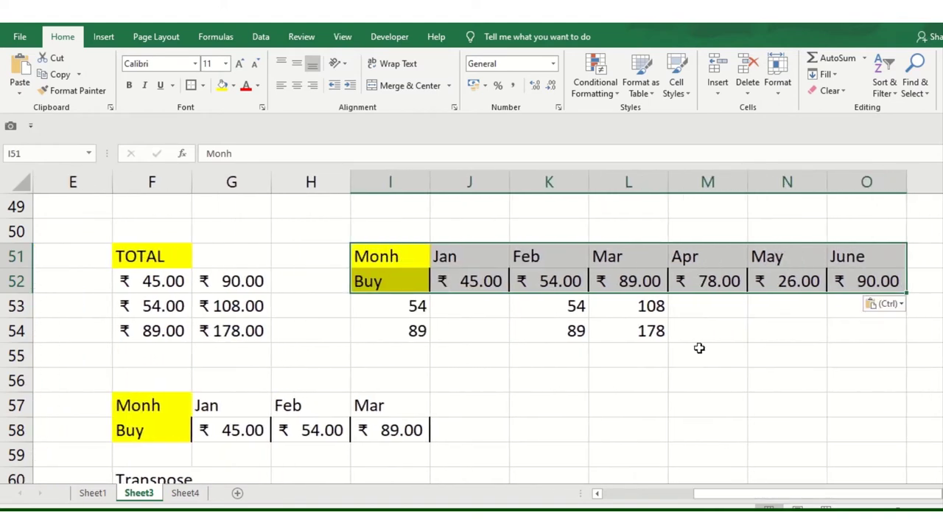
pyautogui.moveTo(649, 305); pyautogui.dragTo(418, 331)
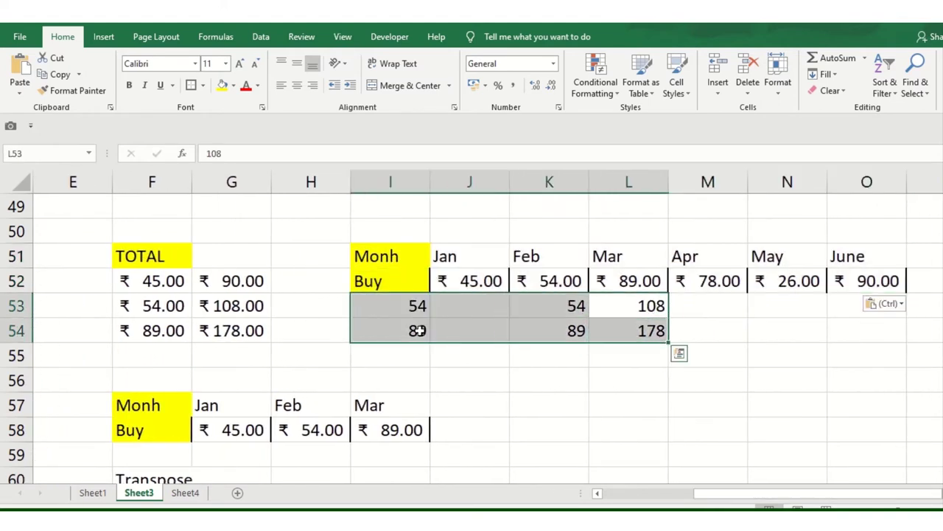
pyautogui.press('Home')
# Cancel the pending copy and delete the leftover 54, 89, 108, 178 values in I53:L54
pyautogui.click(701, 351)
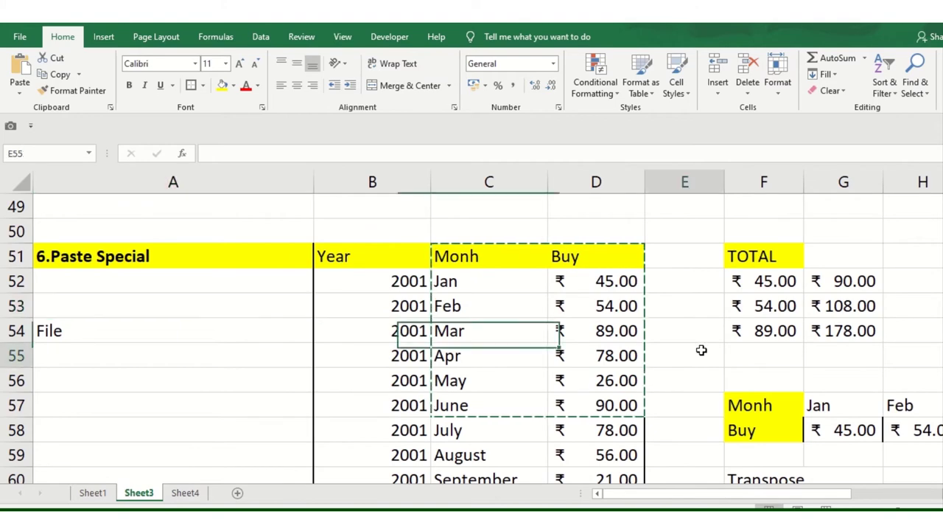
pyautogui.press('Escape')
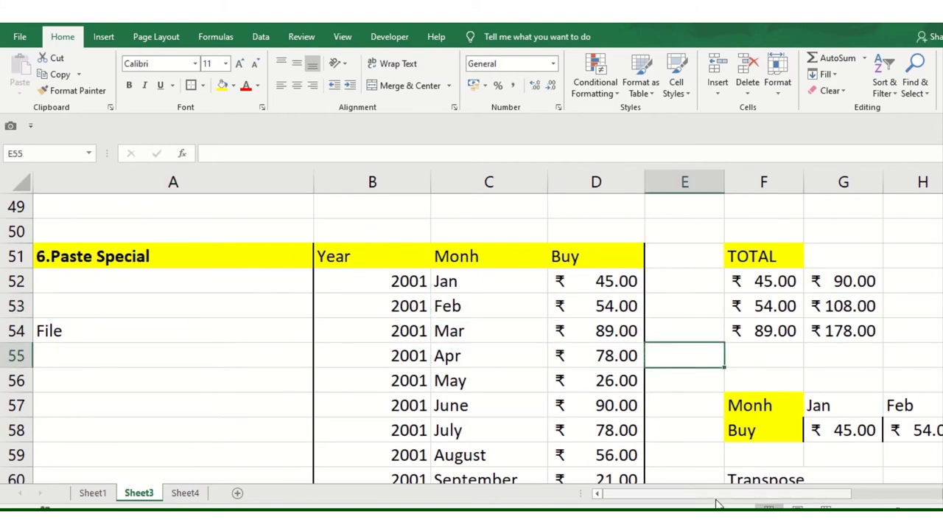
pyautogui.moveTo(718, 494); pyautogui.dragTo(818, 493)
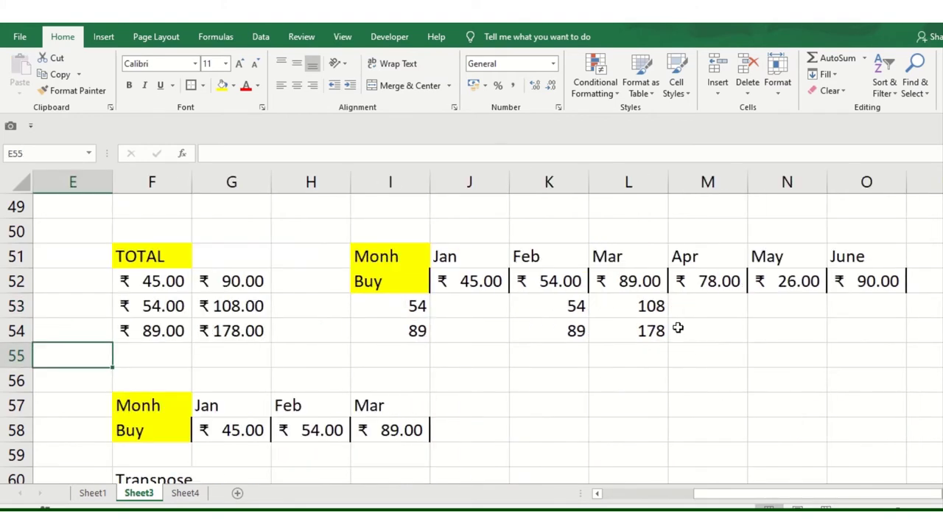
pyautogui.moveTo(645, 305); pyautogui.dragTo(404, 333)
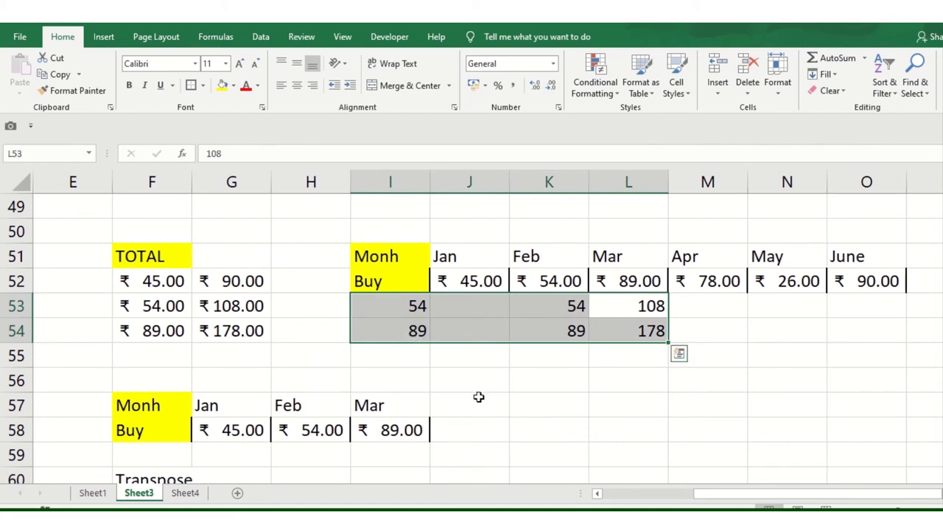
pyautogui.press('Delete')
pyautogui.click(520, 383)
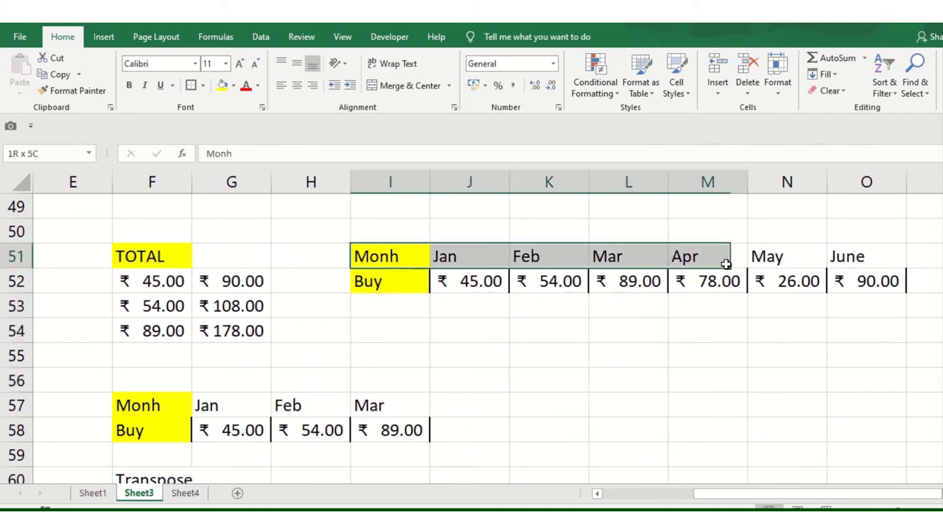
pyautogui.moveTo(404, 258); pyautogui.dragTo(848, 256)
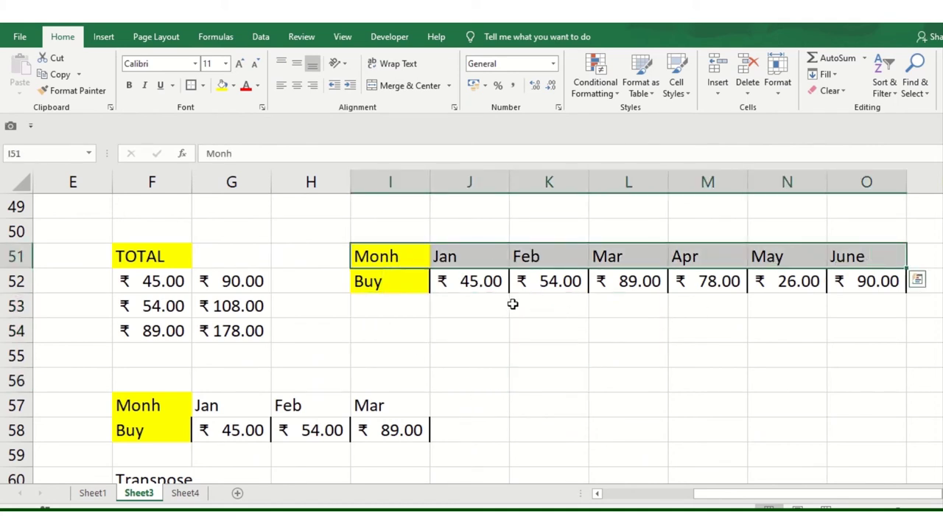
pyautogui.press('Left')
pyautogui.press('Left')
pyautogui.press('Left')
pyautogui.press('Left')
pyautogui.press('Left')
pyautogui.press('Left')
pyautogui.press('Left')
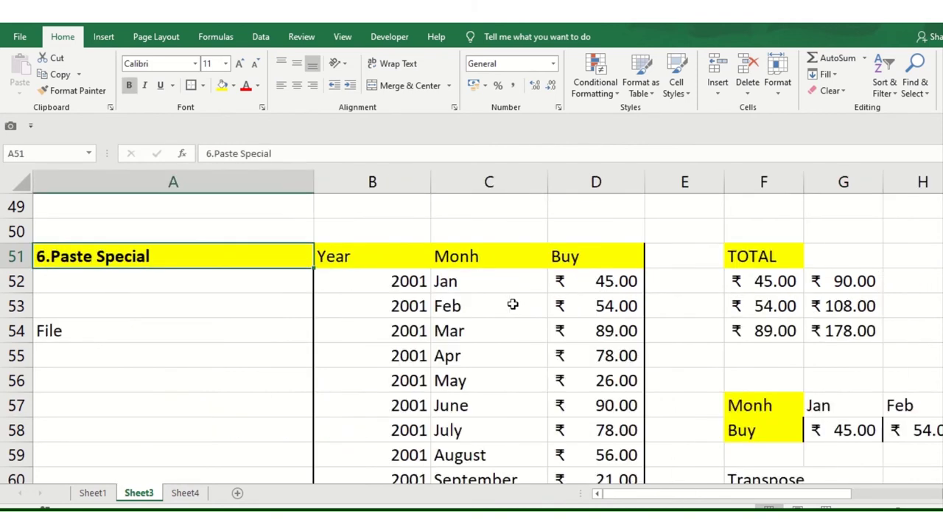
# Scroll to section 7 Remove Duplicates and examine its table's two repeated Jan entries
pyautogui.scroll(-1, 162, 345)
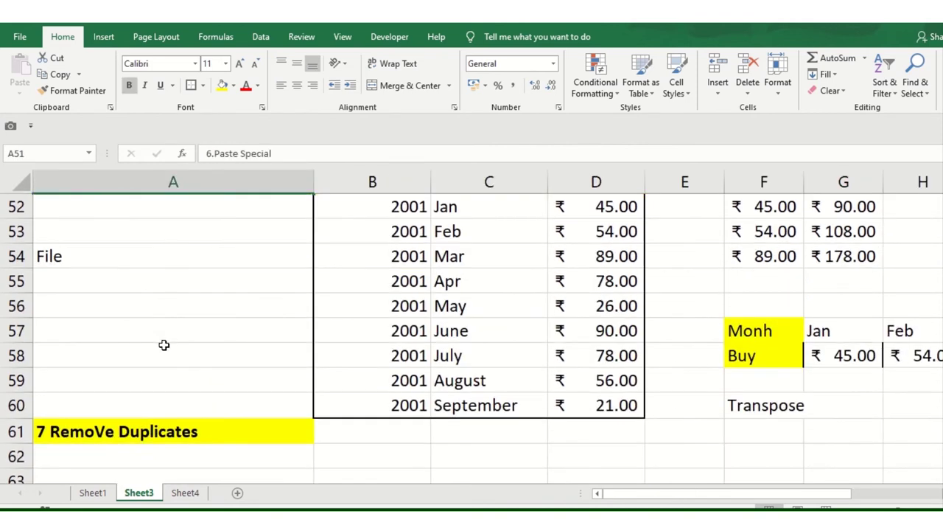
pyautogui.scroll(-2, 162, 344)
pyautogui.click(164, 282)
pyautogui.scroll(-1, 289, 383)
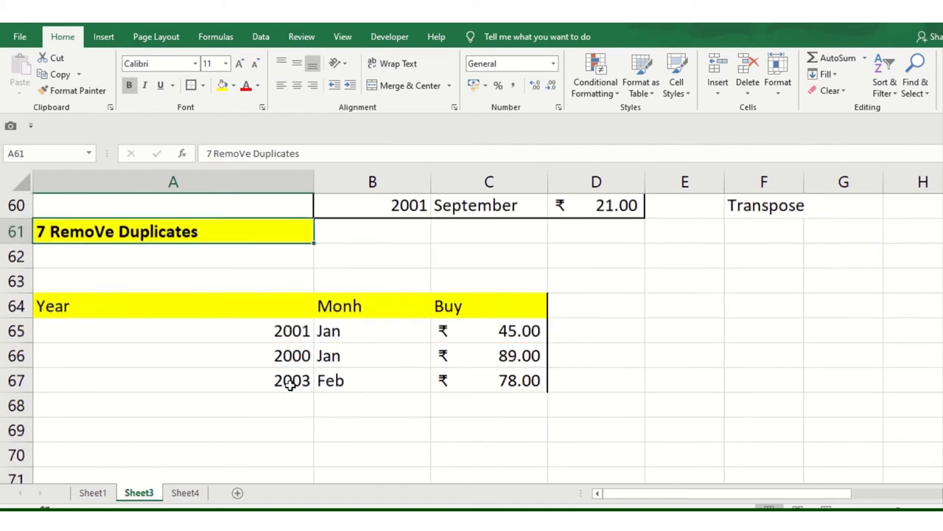
pyautogui.click(308, 311)
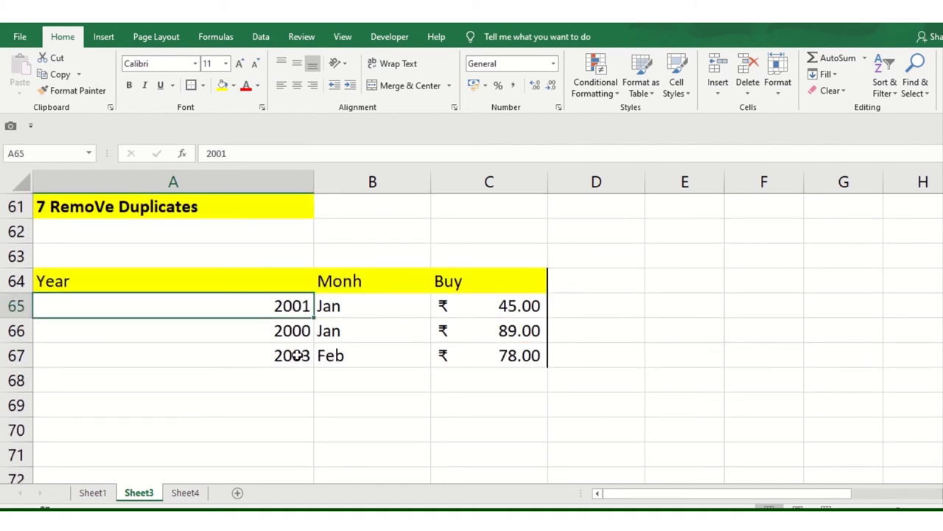
pyautogui.click(367, 312)
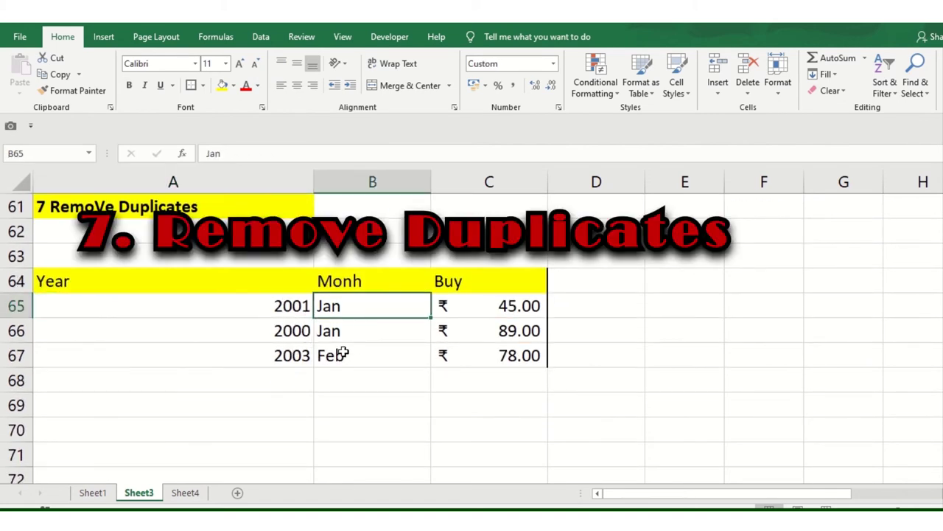
pyautogui.click(218, 308)
pyautogui.moveTo(173, 288)
pyautogui.mouseDown()
pyautogui.moveTo(231, 352)
pyautogui.moveTo(491, 357)
pyautogui.mouseUp()
pyautogui.moveTo(352, 305); pyautogui.dragTo(350, 326)
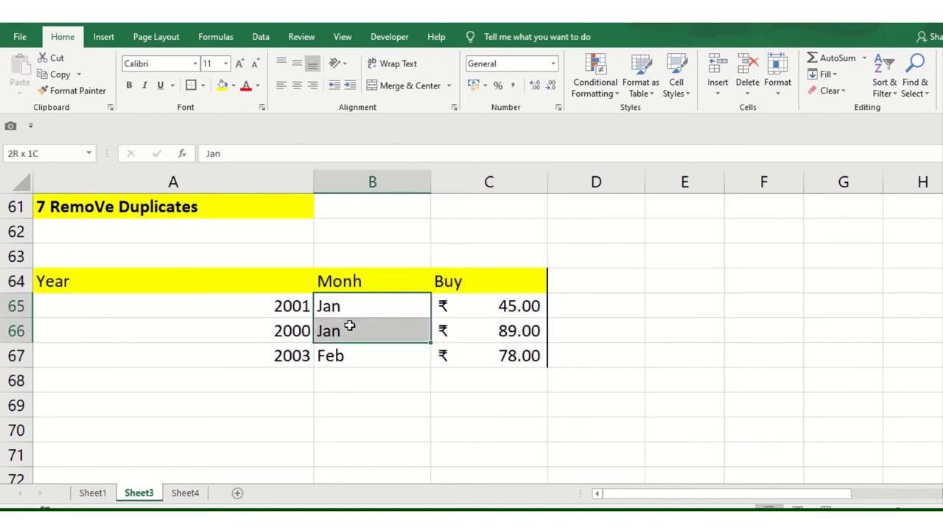
# Select the whole Year/Monh/Buy table A64:C67 from the Year header to row 67
pyautogui.click(92, 287)
pyautogui.moveTo(107, 277)
pyautogui.mouseDown()
pyautogui.moveTo(278, 355)
pyautogui.moveTo(491, 364)
pyautogui.mouseUp()
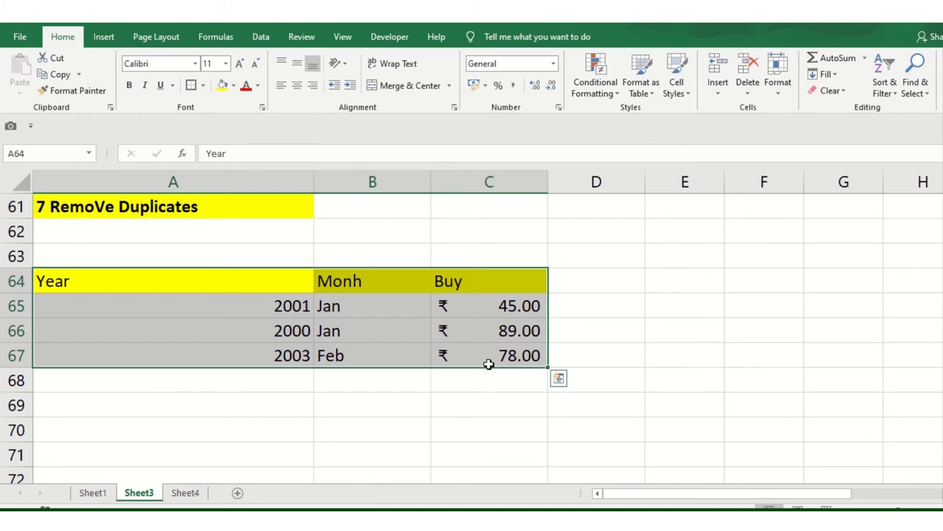
pyautogui.click(331, 356)
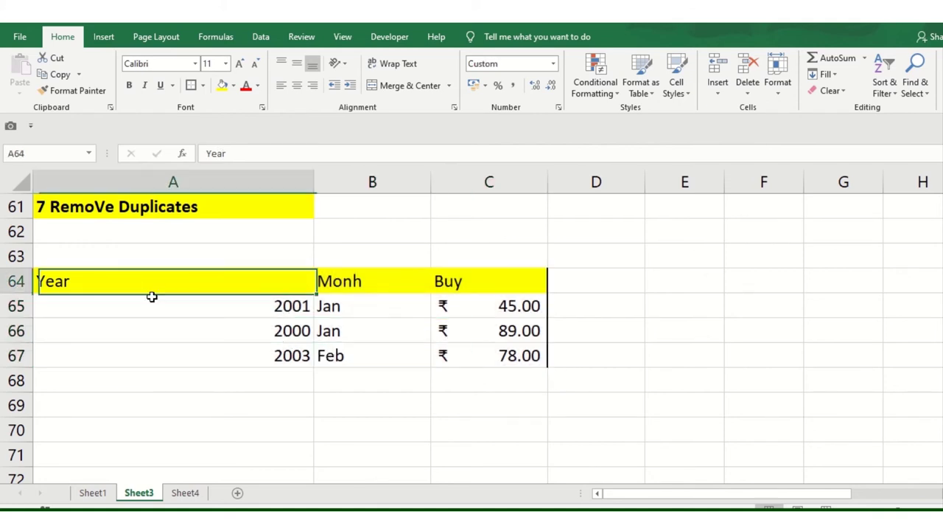
pyautogui.moveTo(152, 292)
pyautogui.mouseDown()
pyautogui.moveTo(453, 352)
pyautogui.moveTo(507, 352)
pyautogui.mouseUp()
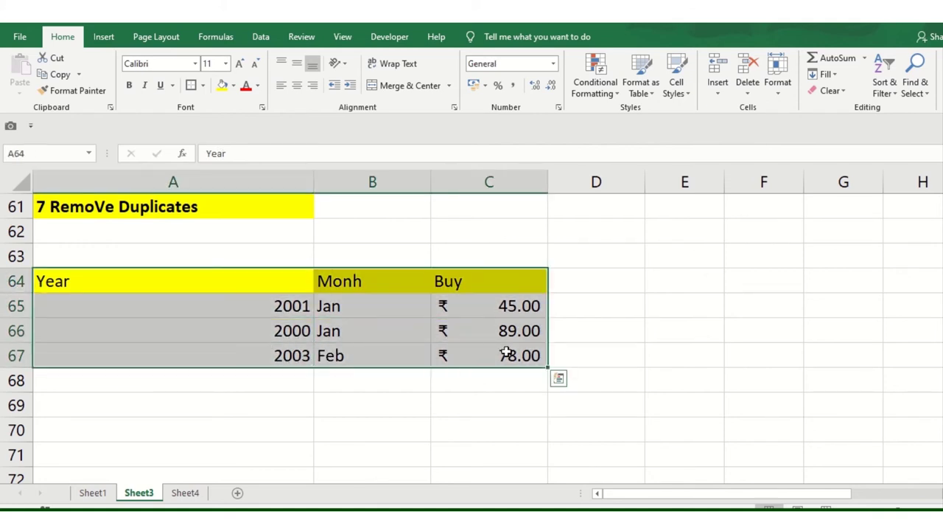
pyautogui.click(275, 40)
# Remove duplicates comparing Monh only, with Year and Buy unticked, and dismiss the summary
pyautogui.click(516, 74)
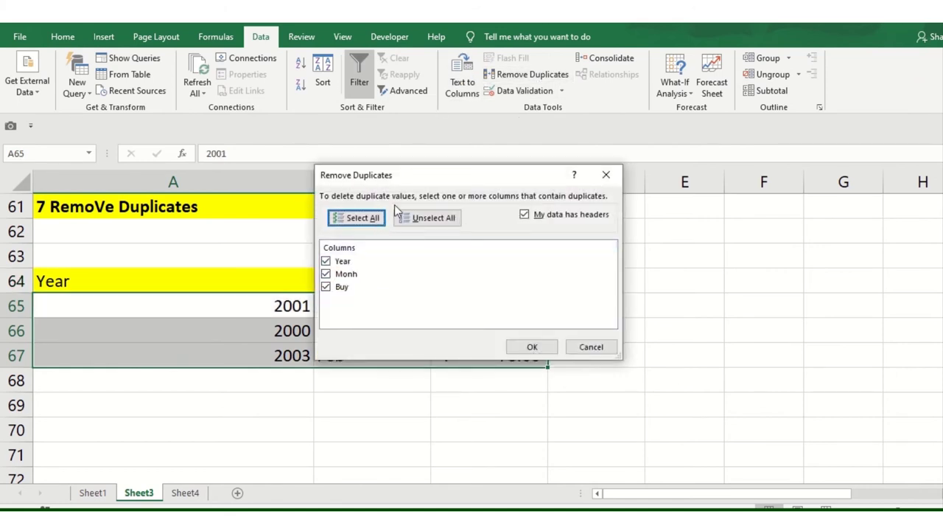
pyautogui.moveTo(394, 177); pyautogui.dragTo(544, 231)
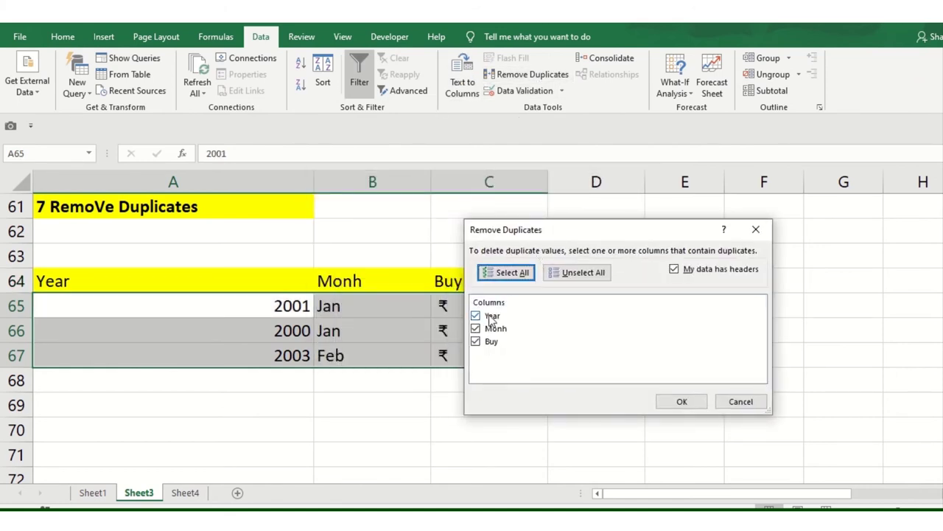
pyautogui.click(492, 317)
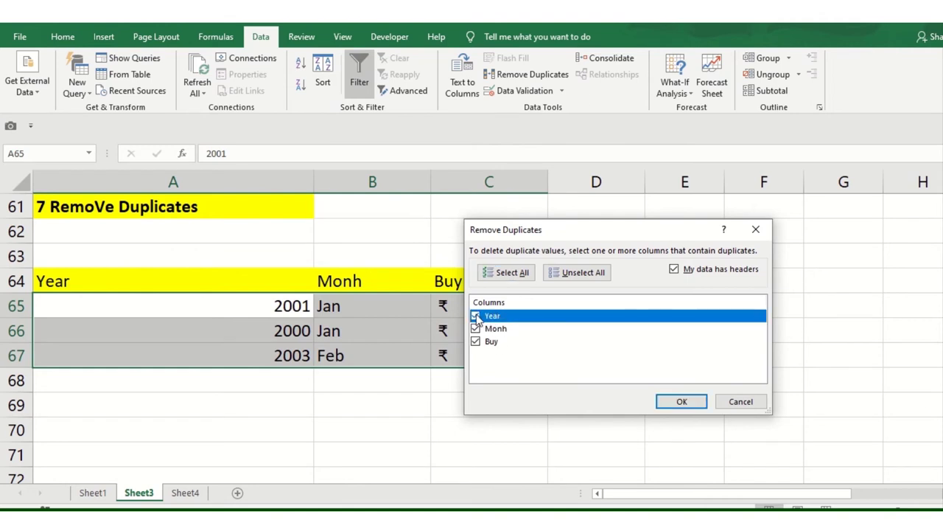
pyautogui.click(476, 316)
pyautogui.click(475, 341)
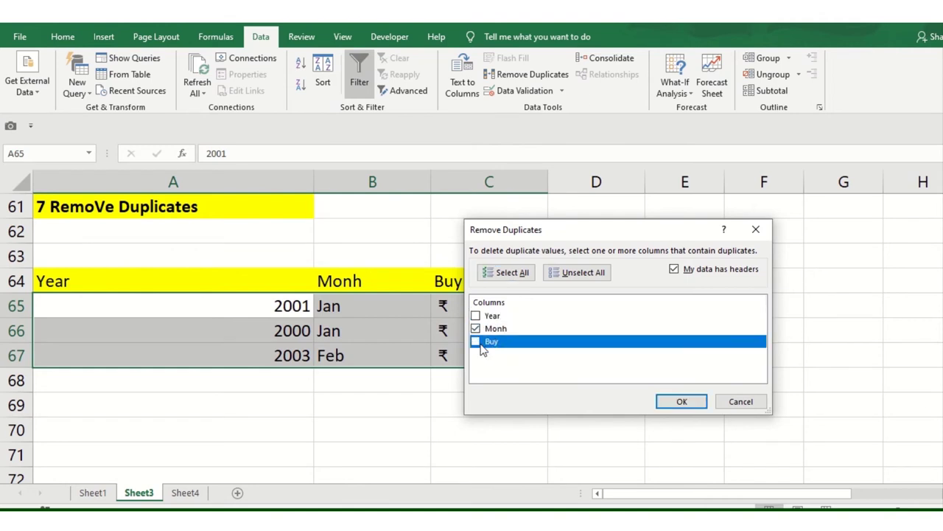
pyautogui.click(685, 402)
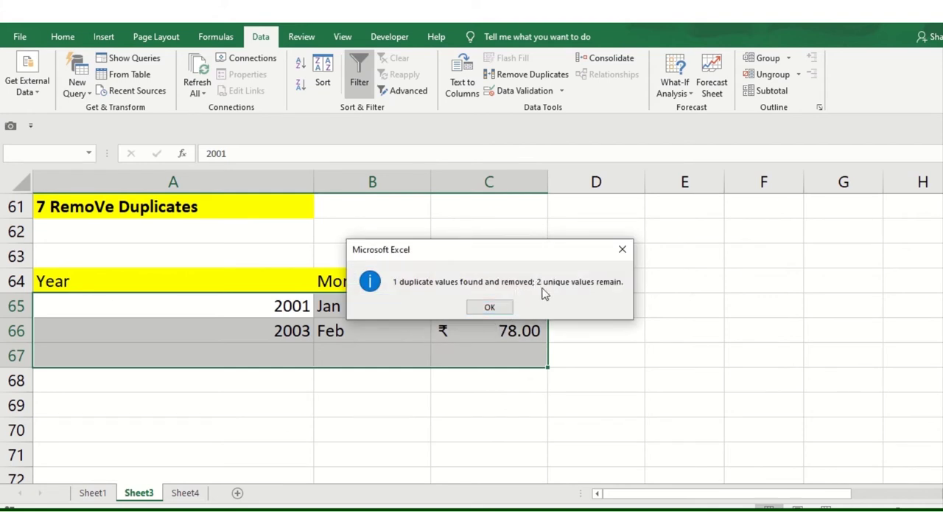
pyautogui.click(490, 307)
# Select the remaining 2001 Jan and 2003 Feb rows and scroll down toward Goal Seek
pyautogui.moveTo(274, 287); pyautogui.dragTo(465, 336)
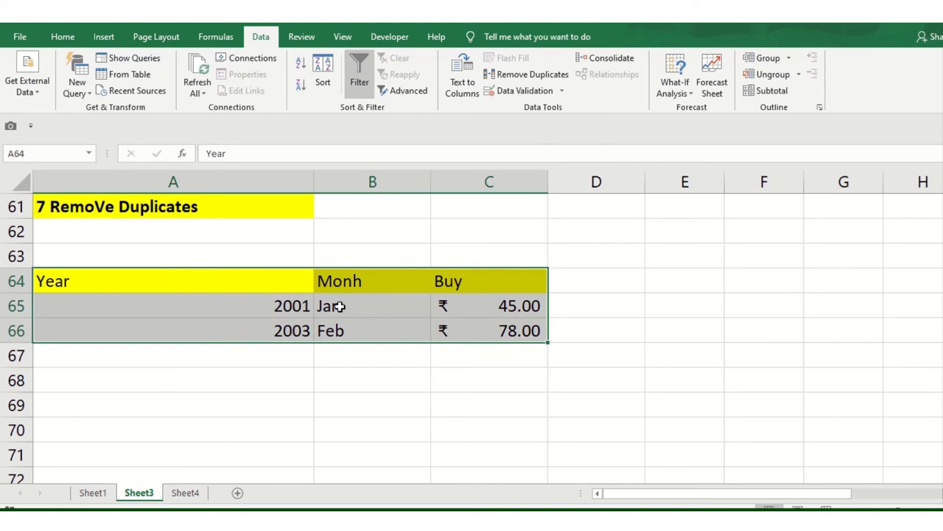
pyautogui.scroll(-1, 320, 346)
pyautogui.scroll(-1, 320, 343)
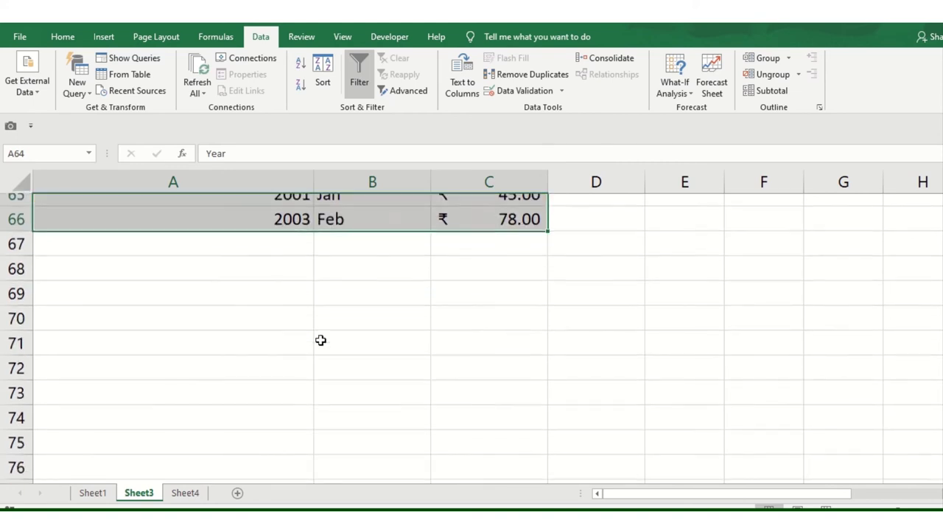
pyautogui.scroll(-2, 309, 337)
pyautogui.scroll(-3, 306, 335)
pyautogui.scroll(-1, 302, 333)
pyautogui.click(158, 335)
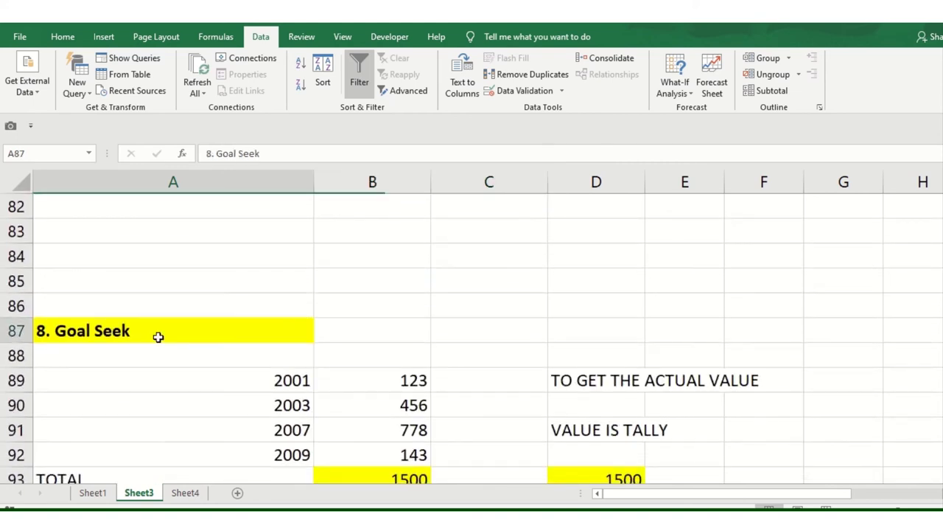
pyautogui.scroll(-3, 140, 368)
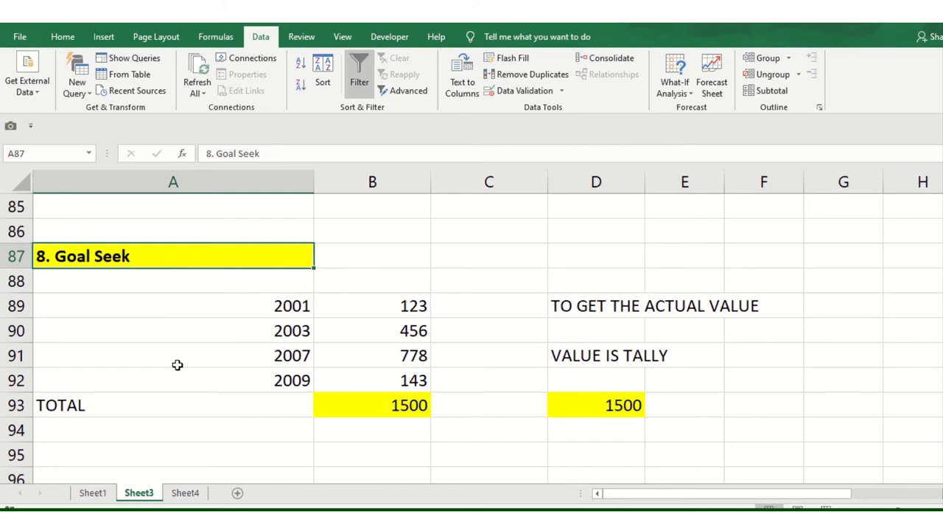
pyautogui.click(419, 378)
pyautogui.press('Delete')
pyautogui.click(475, 404)
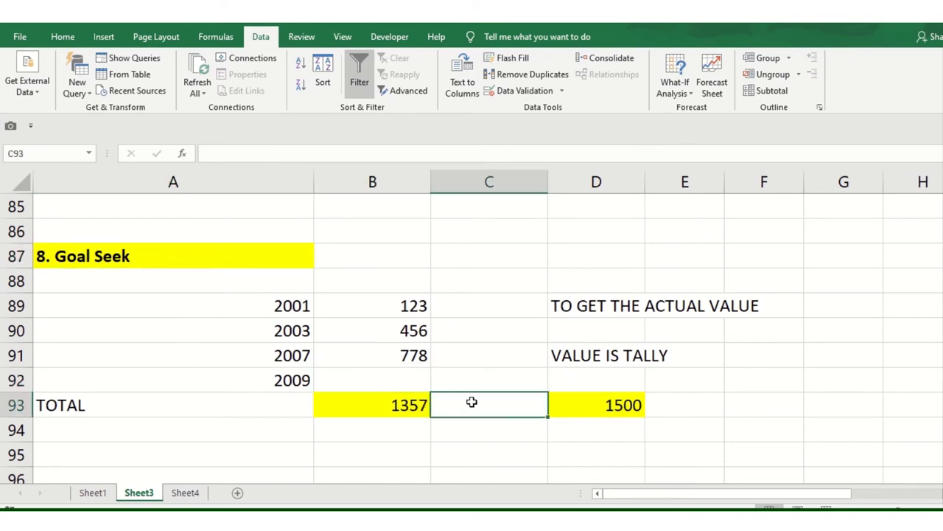
pyautogui.moveTo(290, 303)
pyautogui.mouseDown()
pyautogui.moveTo(313, 359)
pyautogui.moveTo(293, 381)
pyautogui.mouseUp()
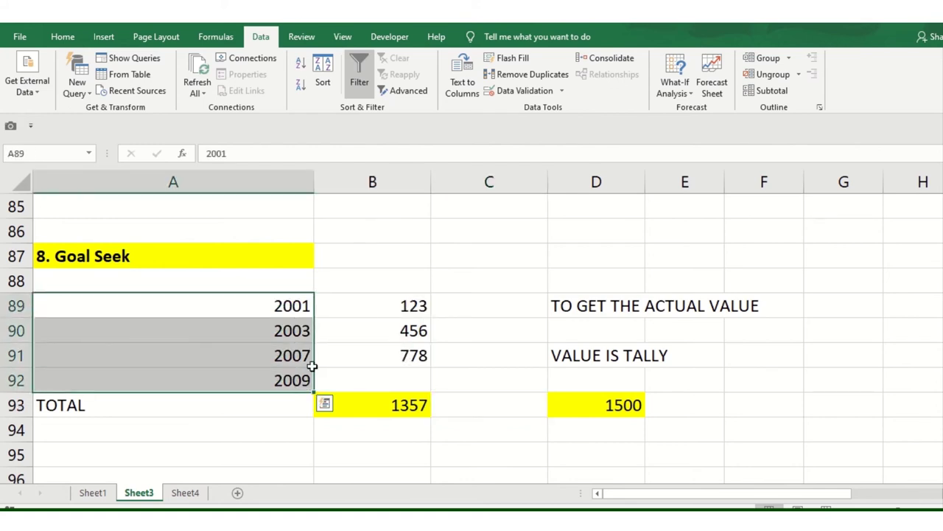
pyautogui.moveTo(414, 288); pyautogui.dragTo(396, 359)
pyautogui.click(404, 305)
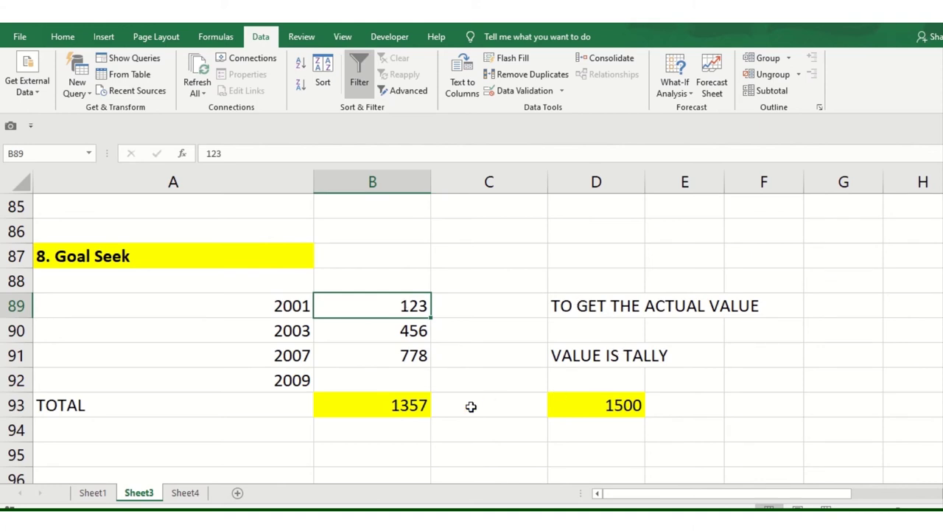
pyautogui.click(406, 411)
pyautogui.click(625, 411)
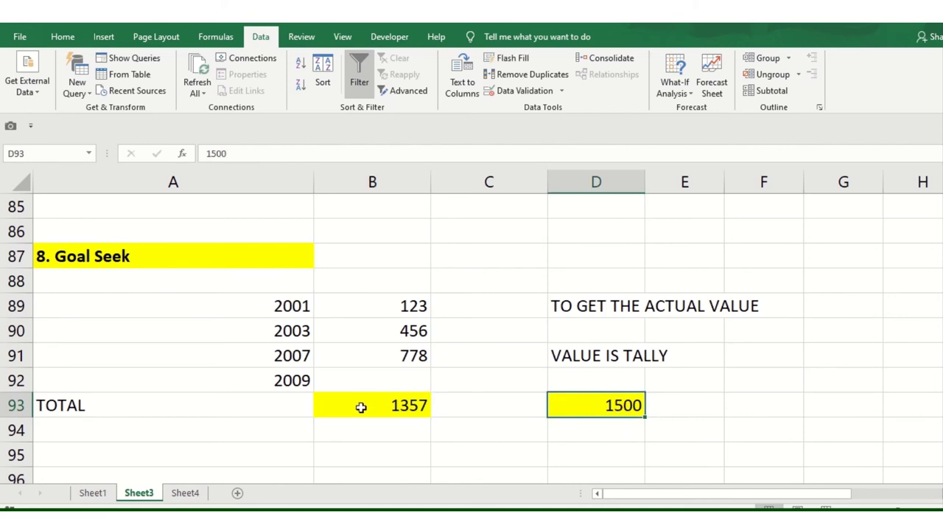
pyautogui.click(380, 381)
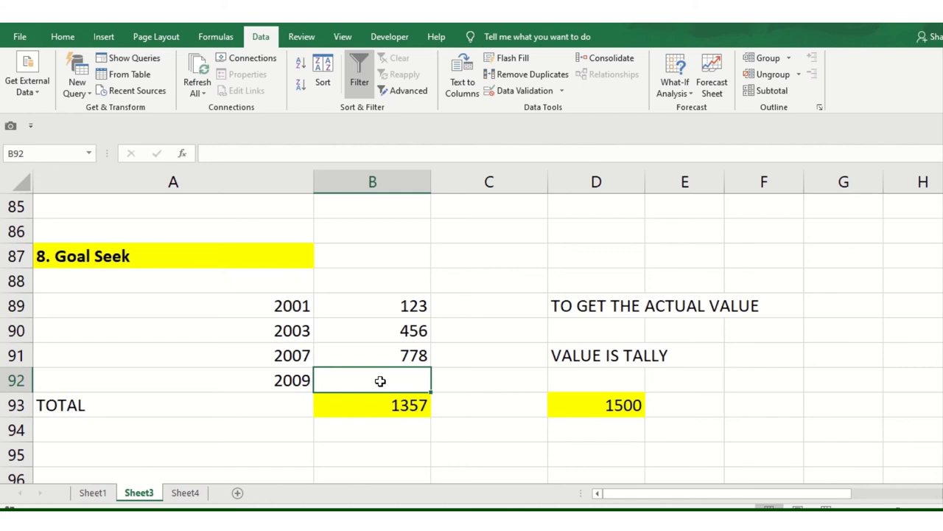
pyautogui.write('477')
pyautogui.press('Return')
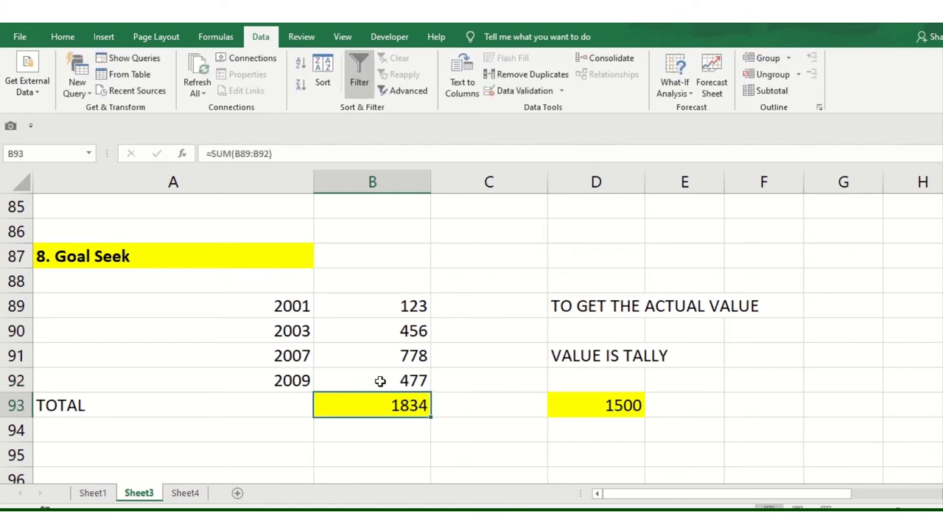
pyautogui.click(380, 380)
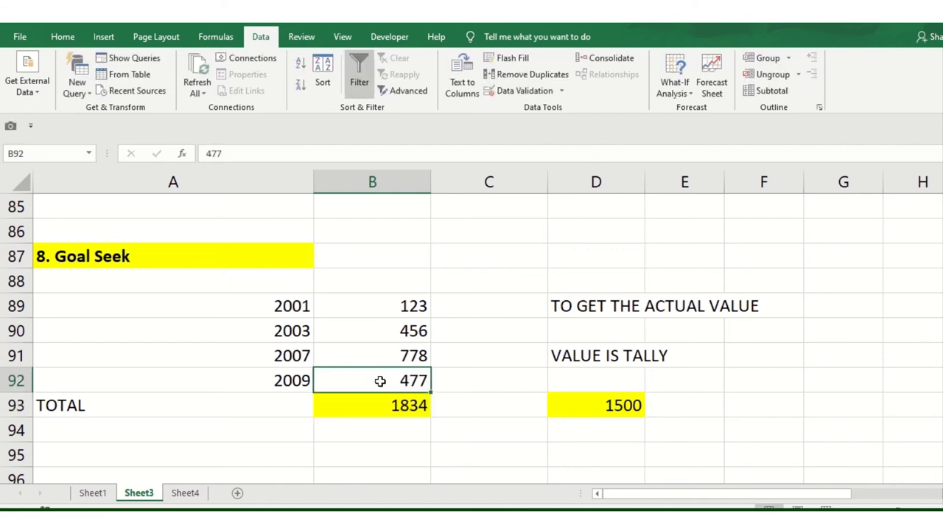
pyautogui.write('200')
pyautogui.press('Return')
pyautogui.click(380, 380)
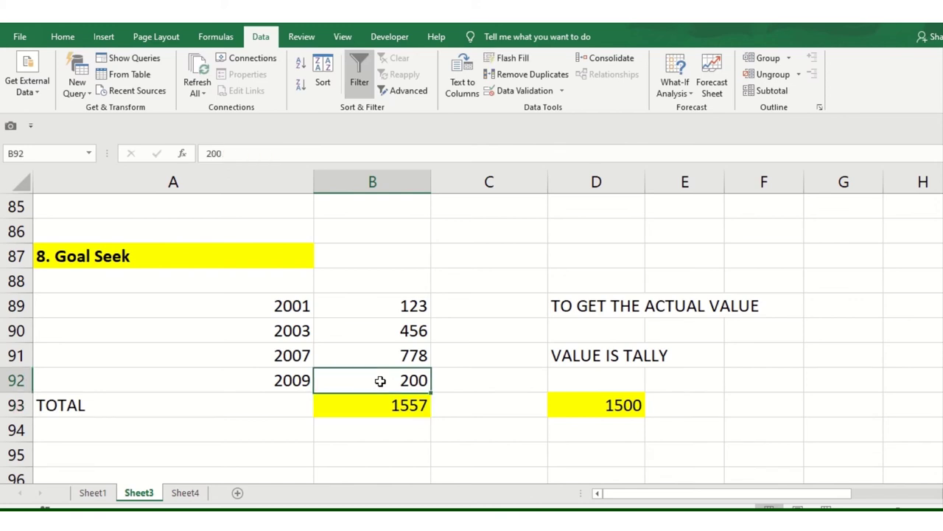
pyautogui.press('BackSpace')
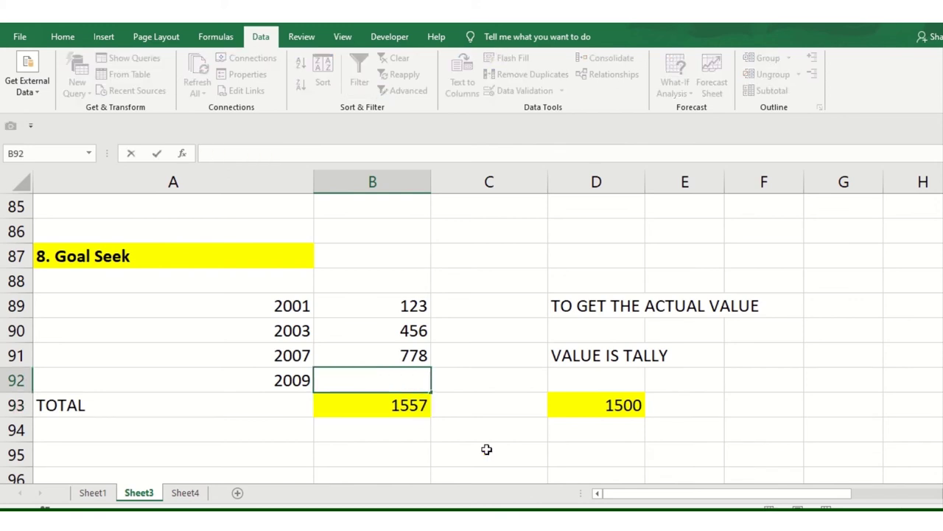
pyautogui.click(490, 434)
pyautogui.click(380, 432)
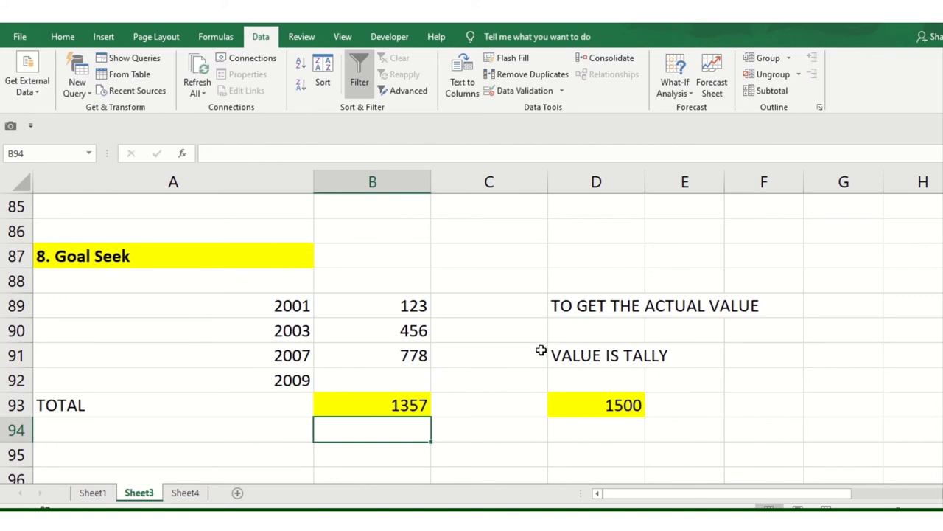
pyautogui.click(470, 390)
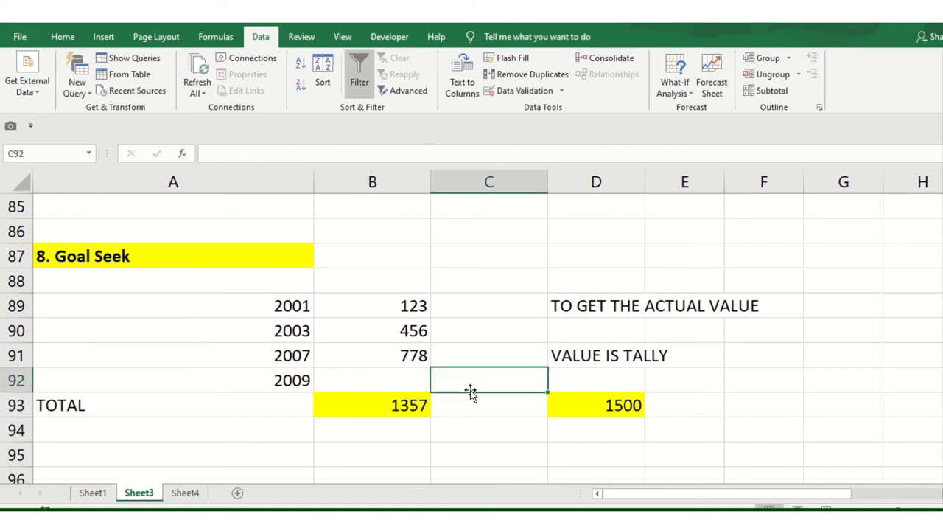
pyautogui.click(394, 383)
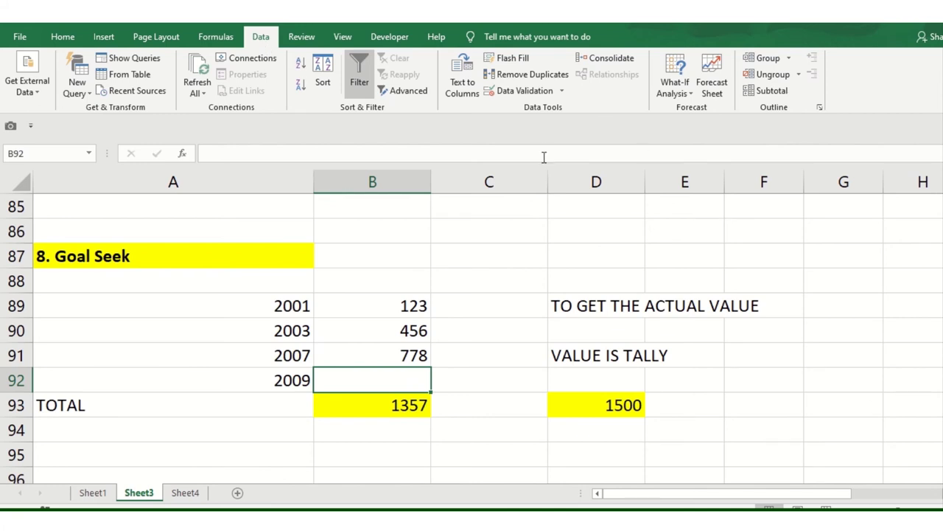
# Run Goal Seek with set cell B93, target value 1500, changing cell B92
pyautogui.click(679, 94)
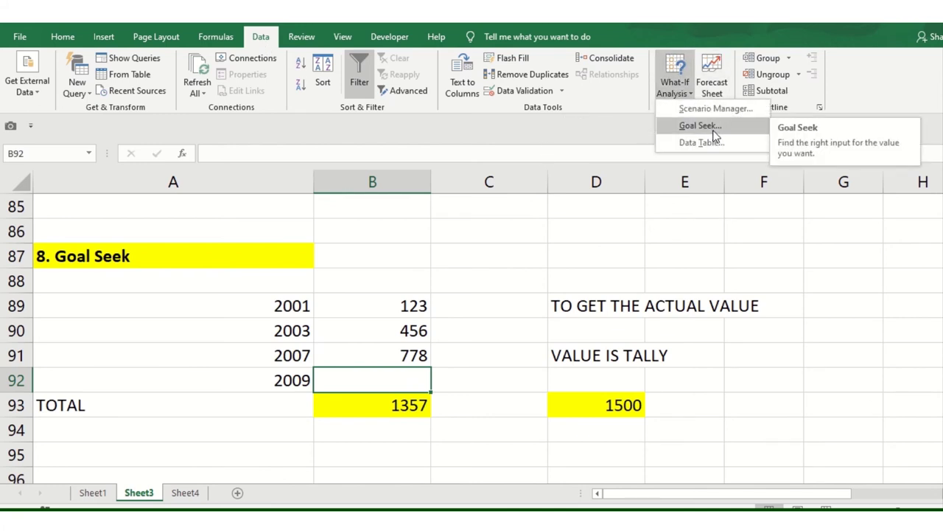
pyautogui.click(65, 37)
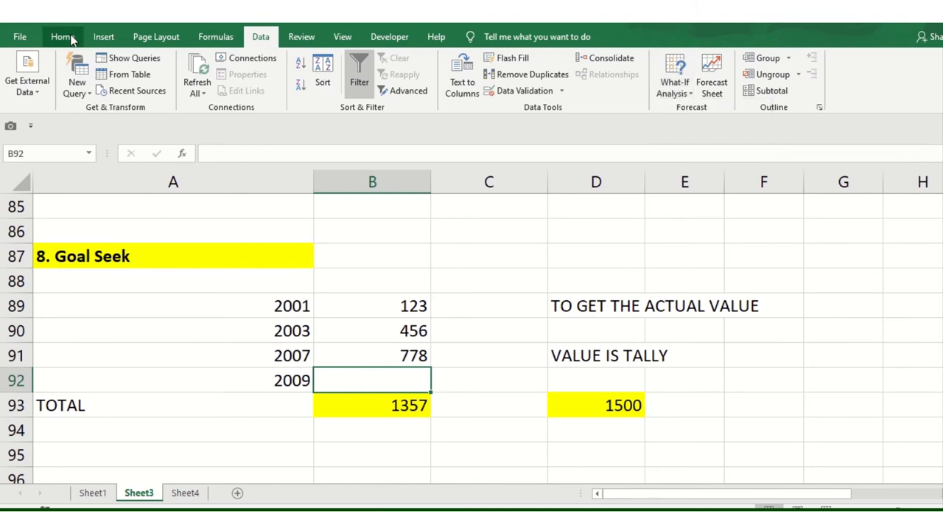
pyautogui.click(261, 37)
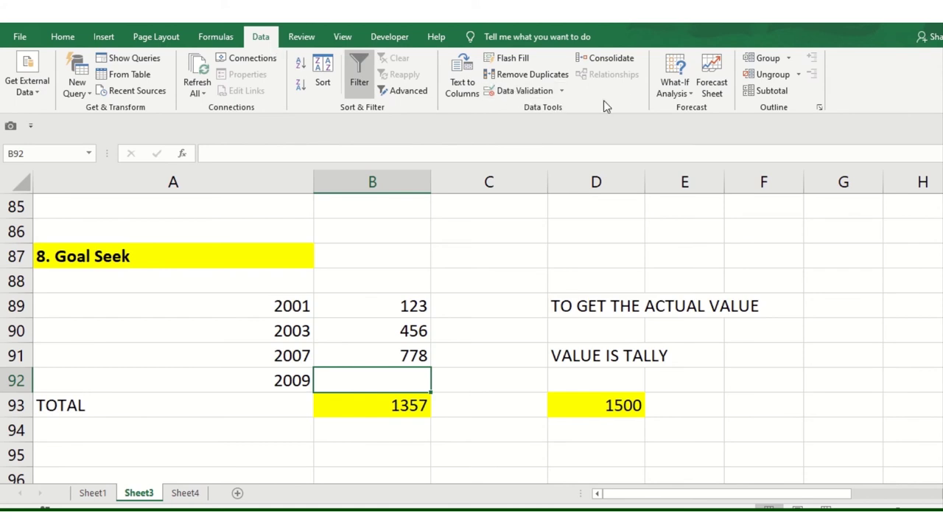
pyautogui.click(661, 92)
pyautogui.click(702, 126)
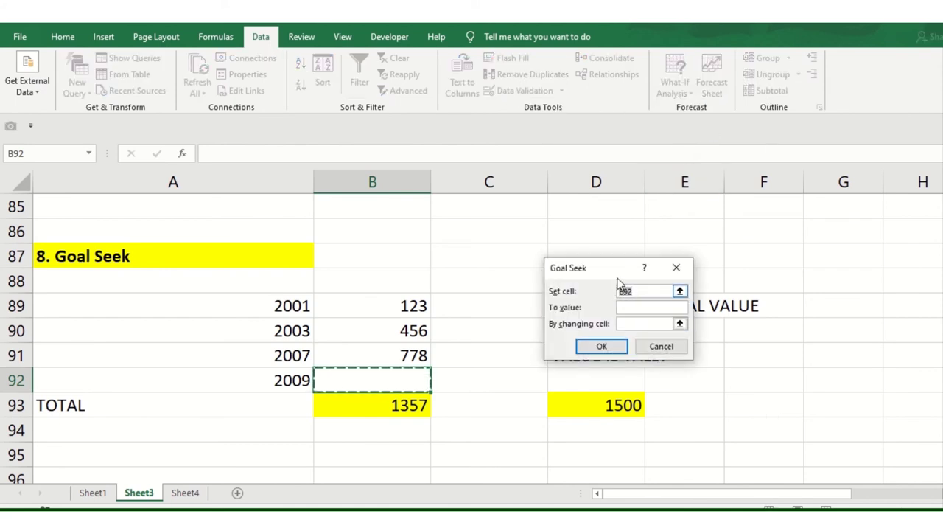
pyautogui.moveTo(608, 267)
pyautogui.mouseDown()
pyautogui.moveTo(540, 251)
pyautogui.moveTo(512, 272)
pyautogui.mouseUp()
pyautogui.click(410, 405)
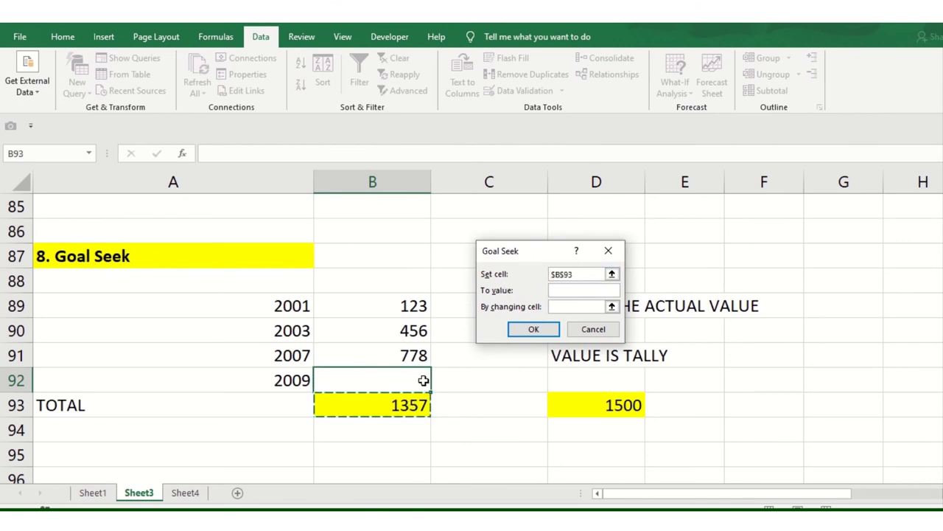
pyautogui.click(560, 289)
pyautogui.write('1500')
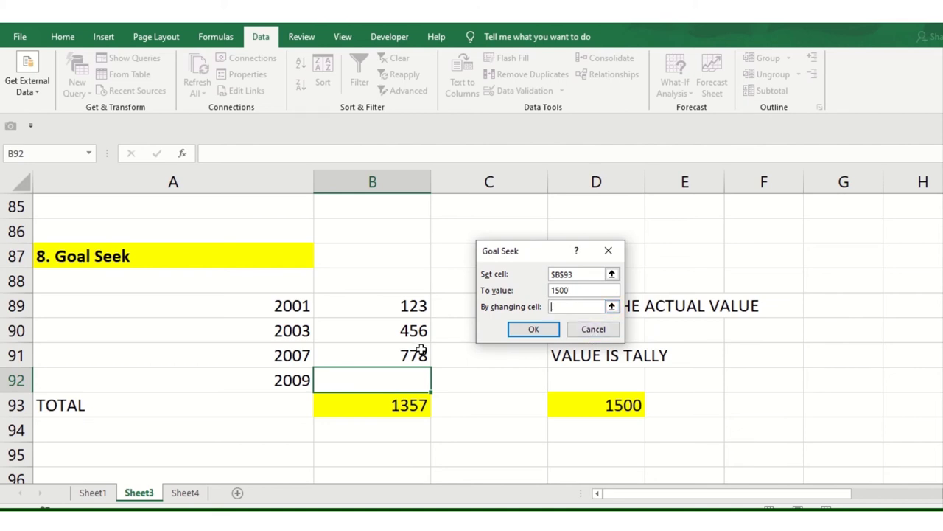
pyautogui.click(392, 379)
pyautogui.click(540, 329)
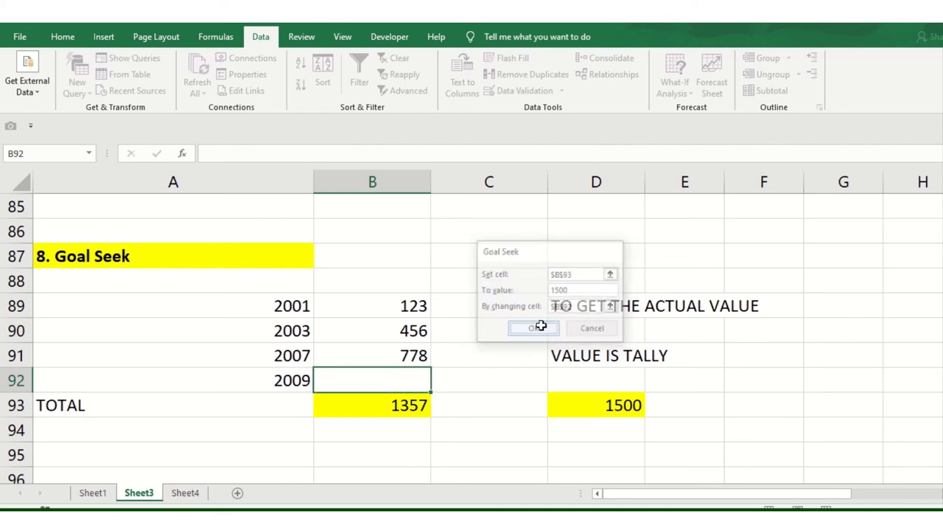
# Accept the result and verify B92 now holds 143, making B93 match D93's 1500
pyautogui.click(534, 329)
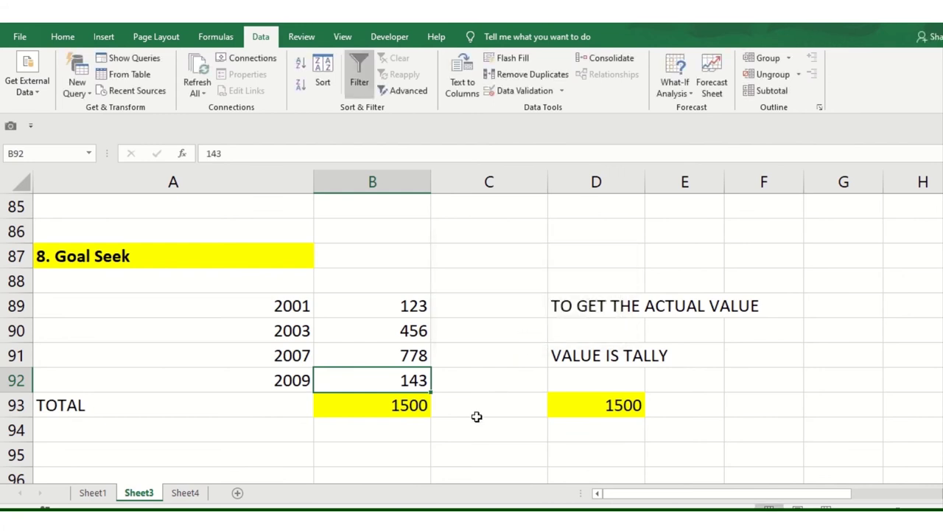
pyautogui.click(476, 417)
pyautogui.click(420, 398)
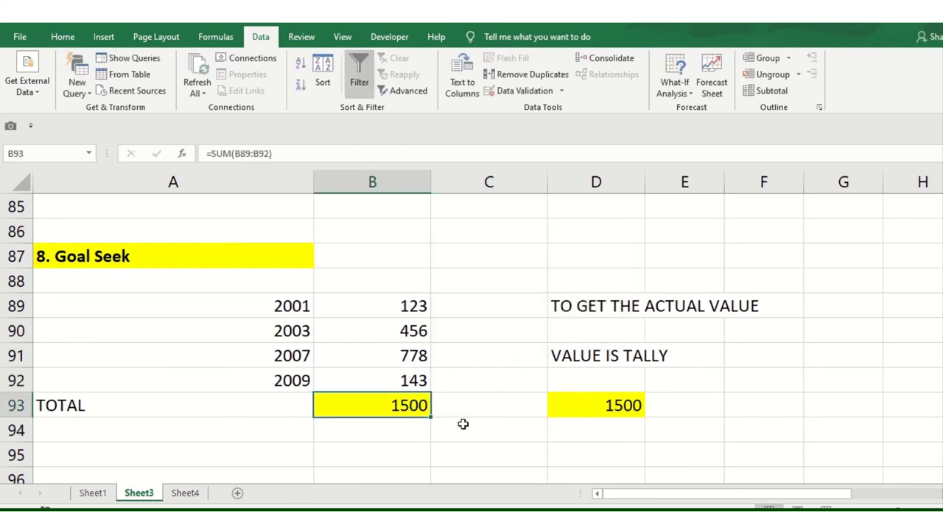
pyautogui.keyDown('ctrl'); pyautogui.click(630, 404); pyautogui.keyUp('ctrl')
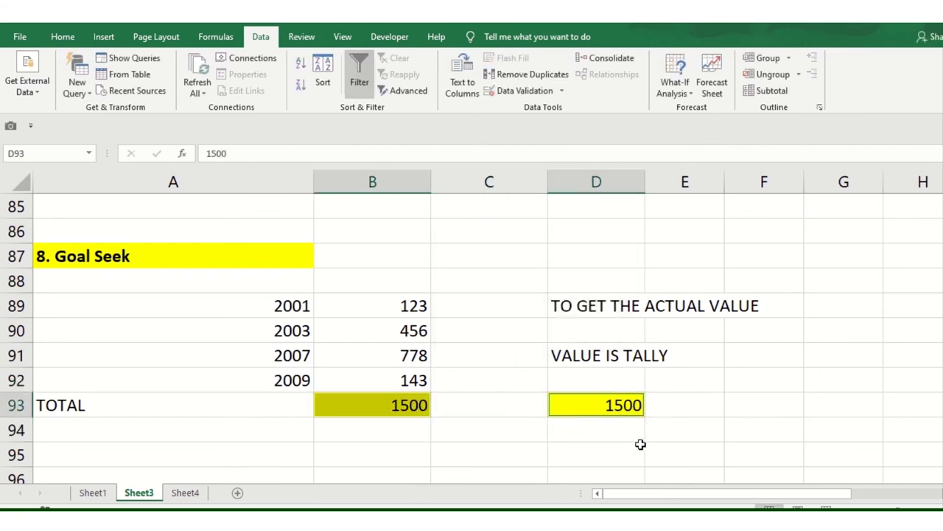
pyautogui.click(464, 372)
pyautogui.click(420, 379)
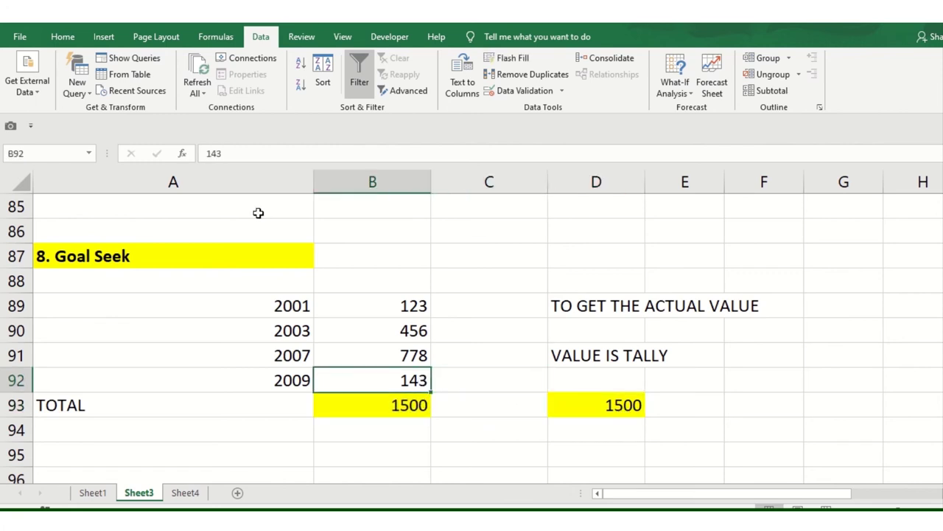
pyautogui.click(172, 352)
pyautogui.click(101, 257)
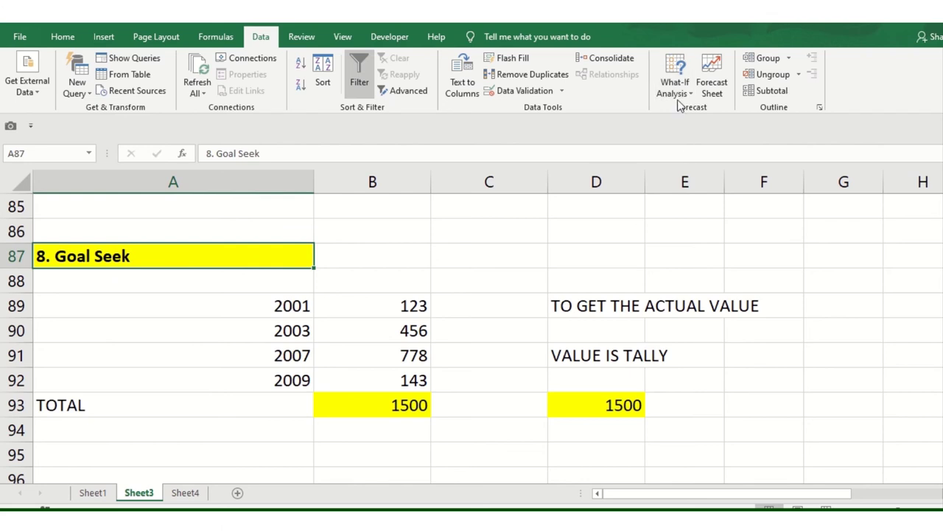
# Scroll to the 9.Vlookup heading at row 99 and select the Feb cell in its month list
pyautogui.scroll(-3, 342, 360)
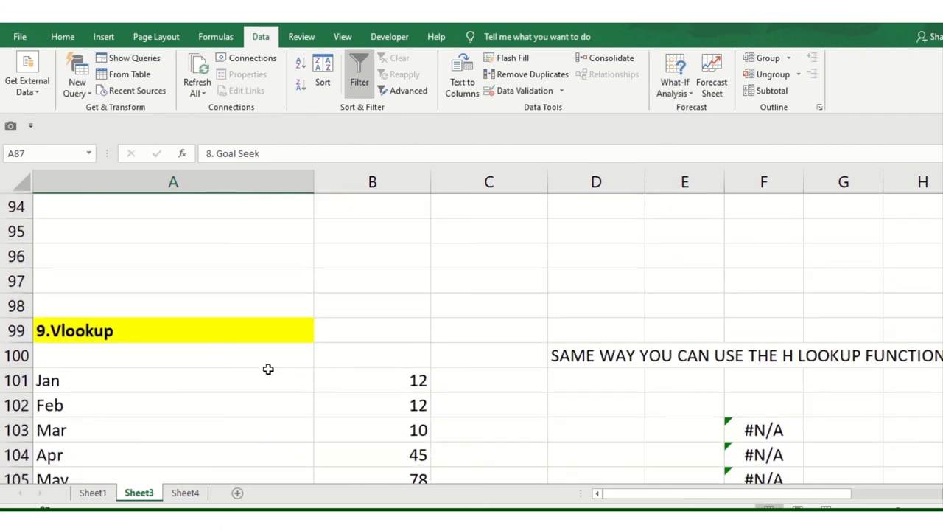
pyautogui.scroll(-1, 268, 369)
pyautogui.scroll(-2, 103, 294)
pyautogui.scroll(1, 109, 283)
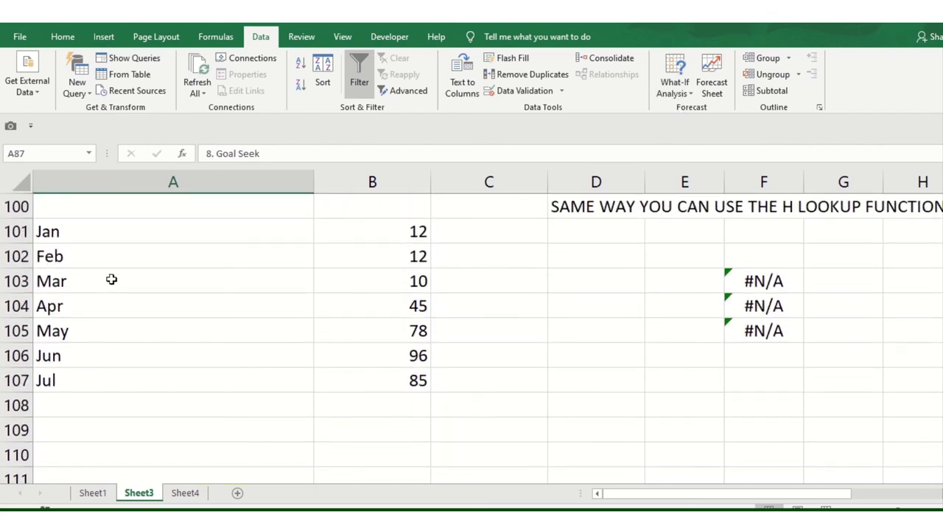
pyautogui.scroll(1, 123, 294)
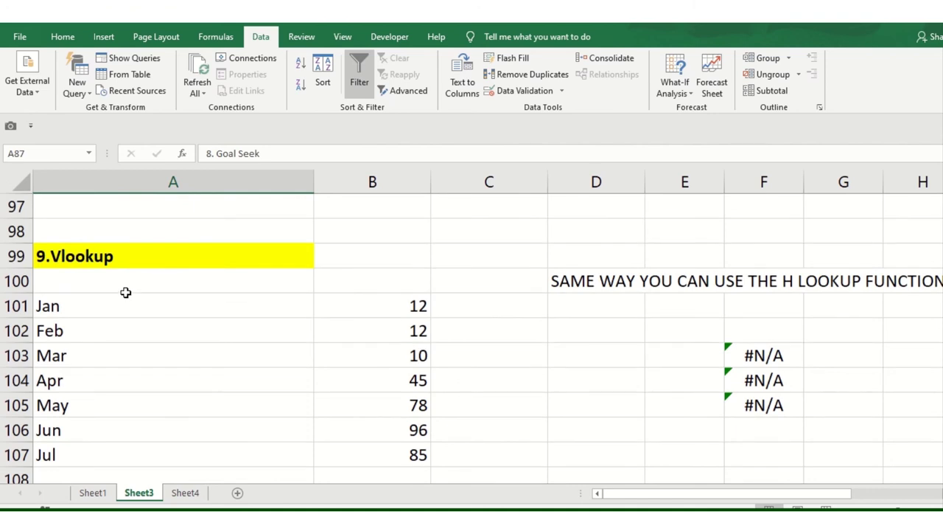
pyautogui.click(138, 258)
pyautogui.doubleClick(139, 258)
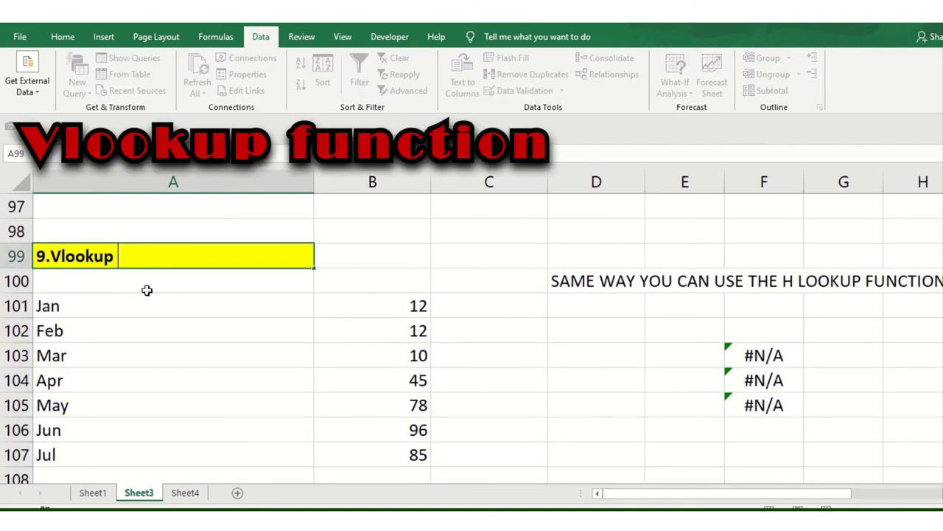
pyautogui.click(177, 327)
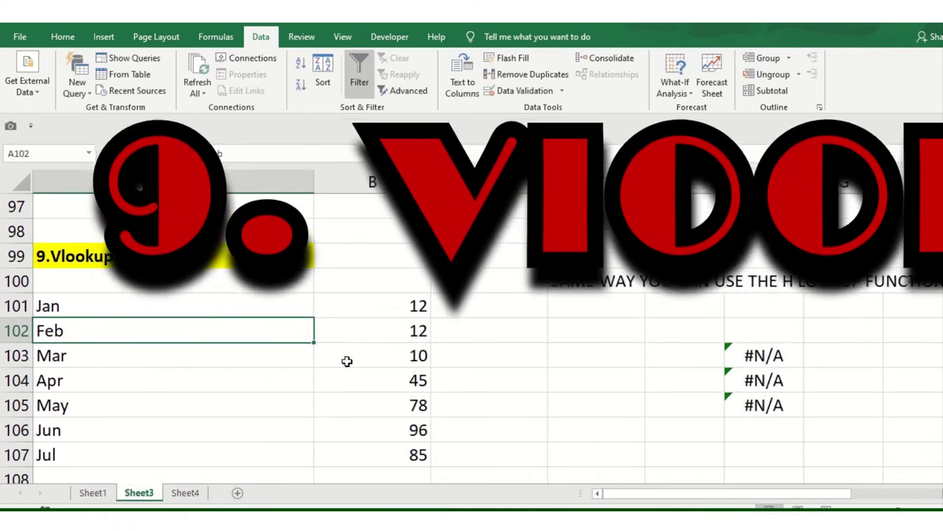
# Copy the Apr–Jun month names over the #N/A results starting at F103
pyautogui.click(793, 389)
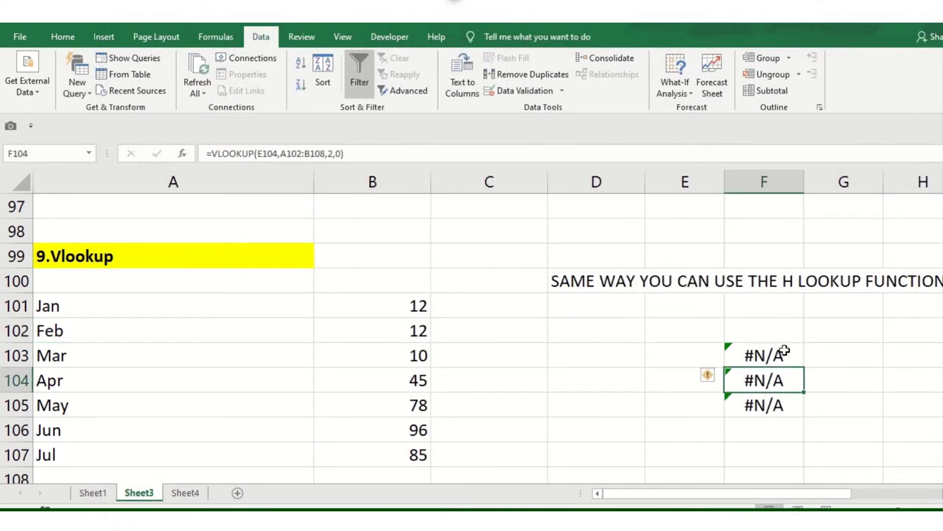
pyautogui.moveTo(84, 379); pyautogui.dragTo(78, 431)
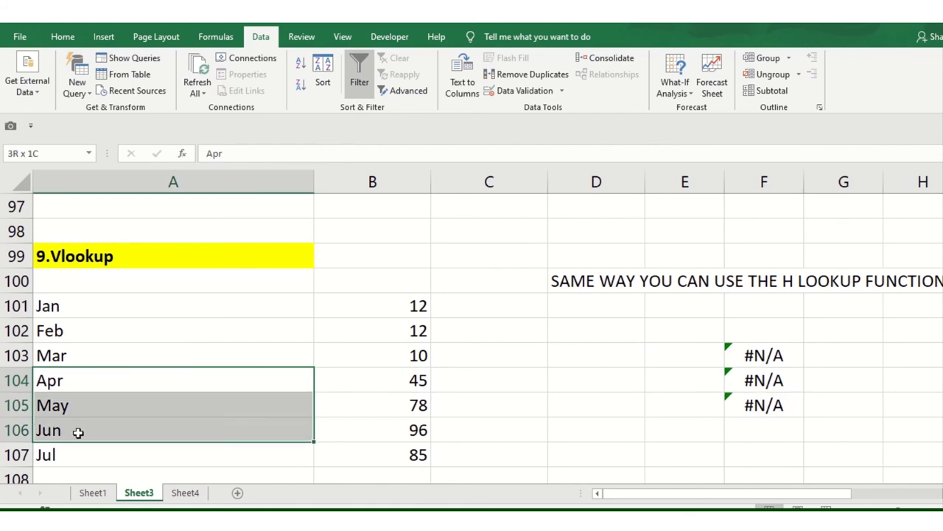
pyautogui.hotkey('ctrl', 'c')
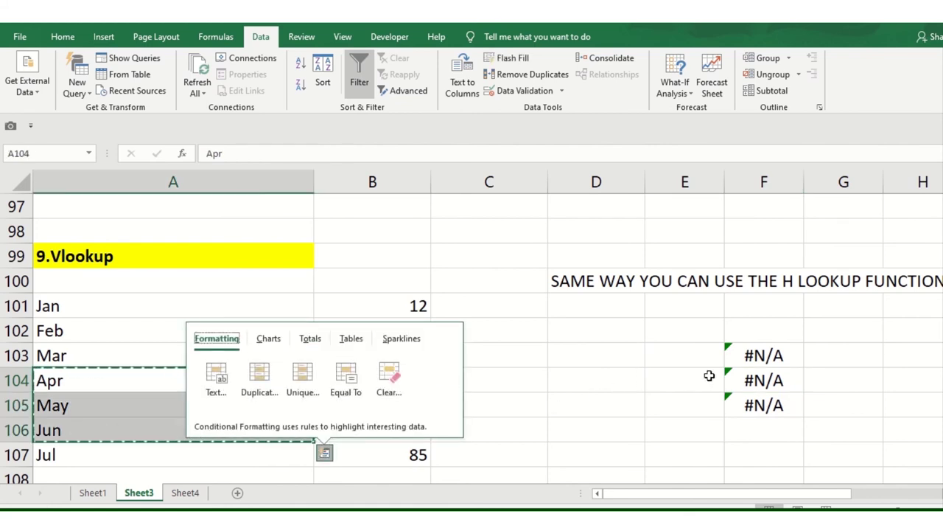
pyautogui.click(743, 359)
pyautogui.hotkey('ctrl', 'v')
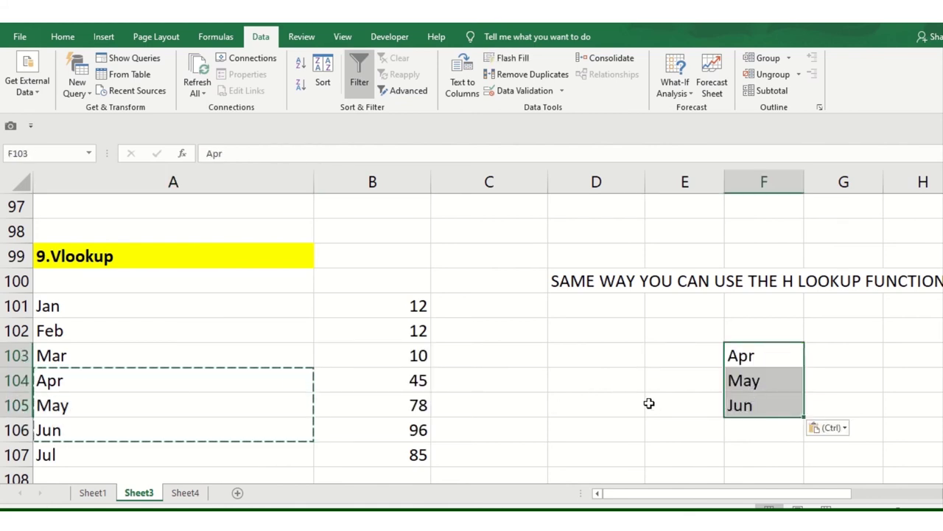
# Replace F104 and F105 with Jan and Jul, making the lookup months Apr, Jan, Jul
pyautogui.click(639, 404)
pyautogui.click(743, 389)
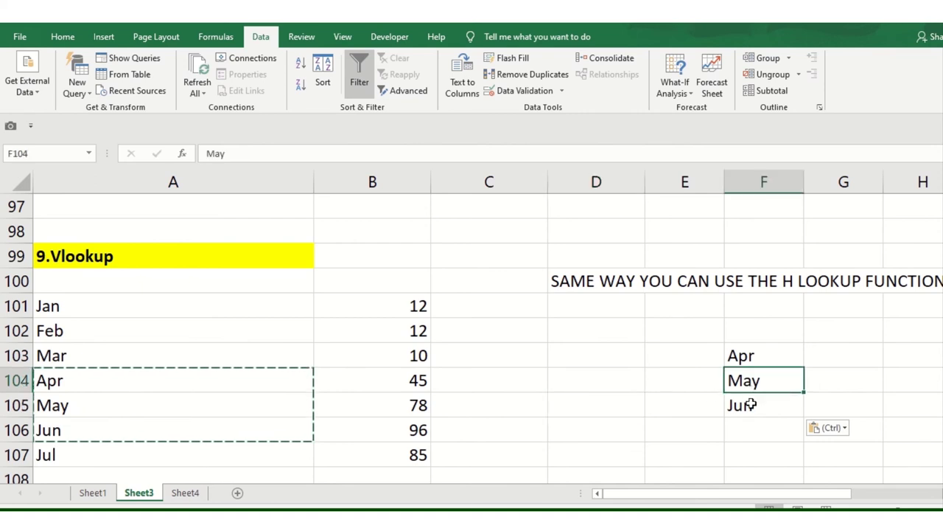
pyautogui.write('Jan')
pyautogui.press('Return')
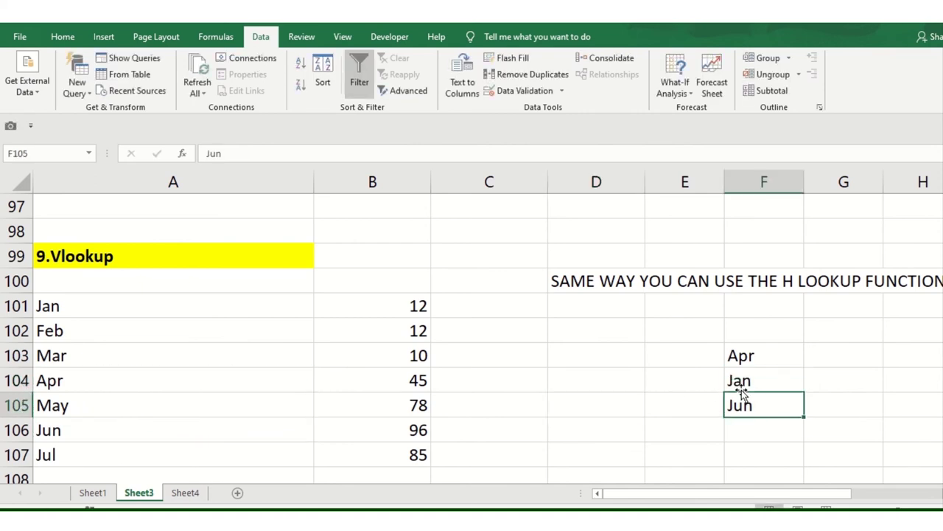
pyautogui.write('Jul')
pyautogui.press('Return')
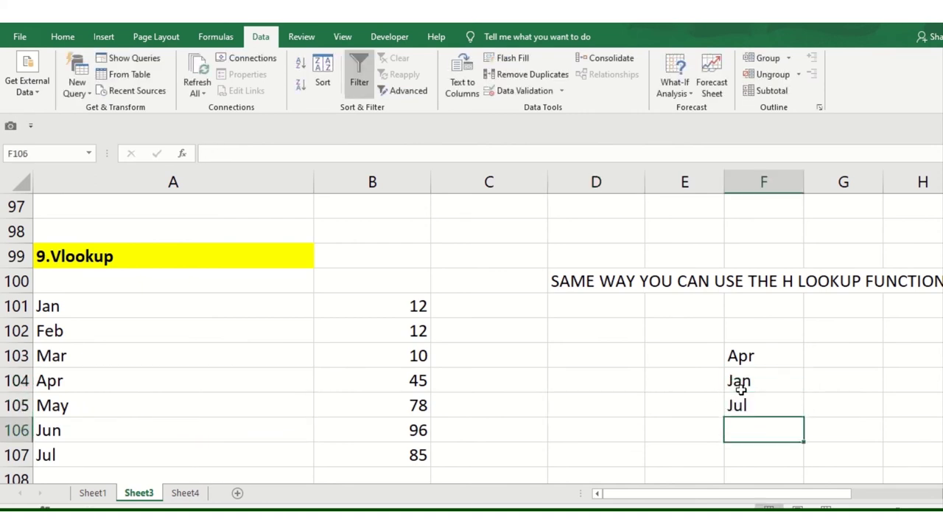
pyautogui.moveTo(785, 355); pyautogui.dragTo(774, 394)
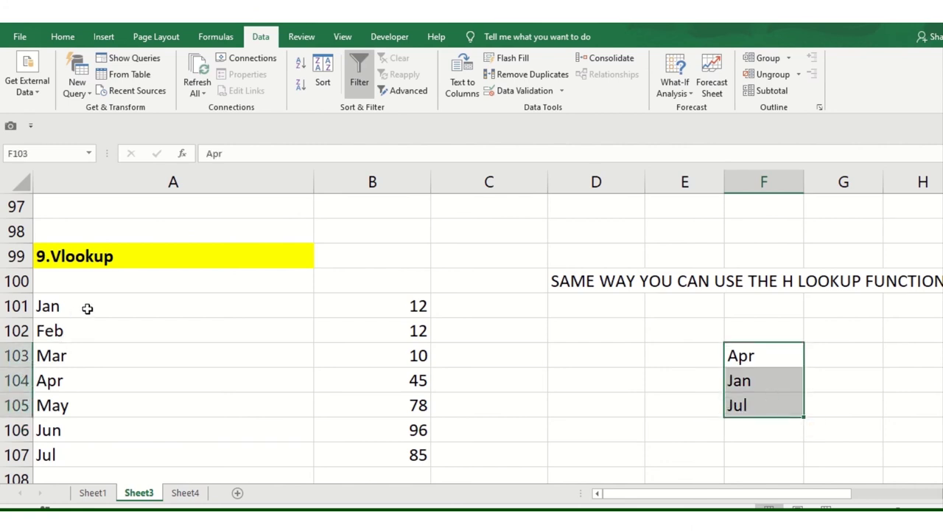
pyautogui.moveTo(74, 308); pyautogui.dragTo(74, 455)
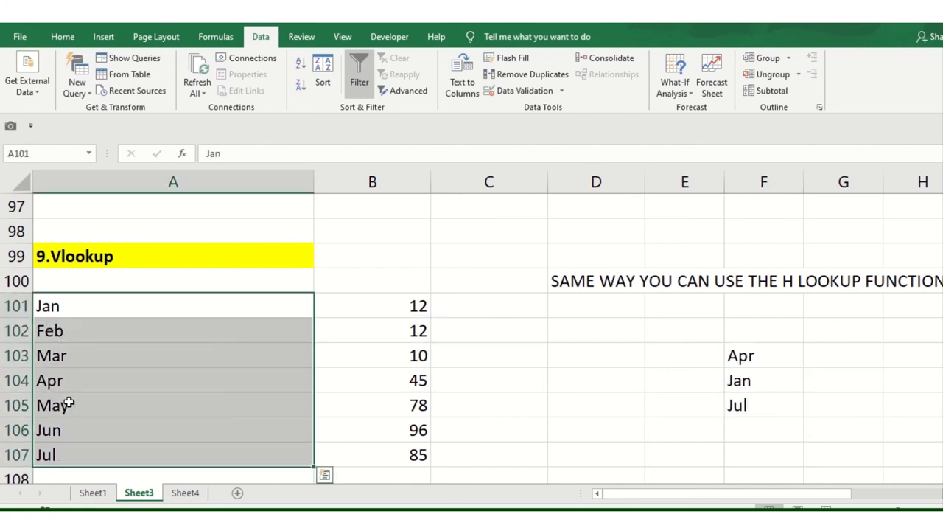
pyautogui.click(774, 357)
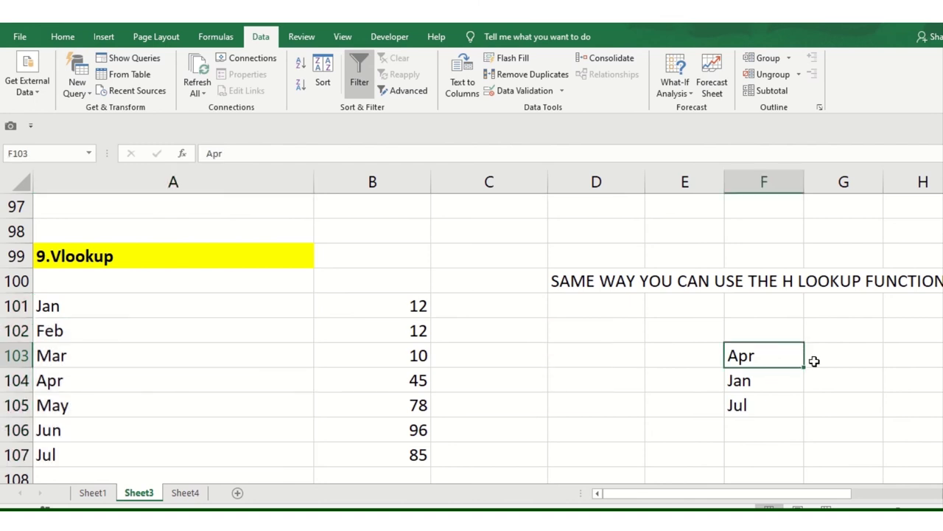
pyautogui.click(807, 351)
pyautogui.click(598, 274)
# Type =VLOOKUP(F103,A101:B107,2,0) in G103 to return Apr's value from the month table
pyautogui.click(832, 352)
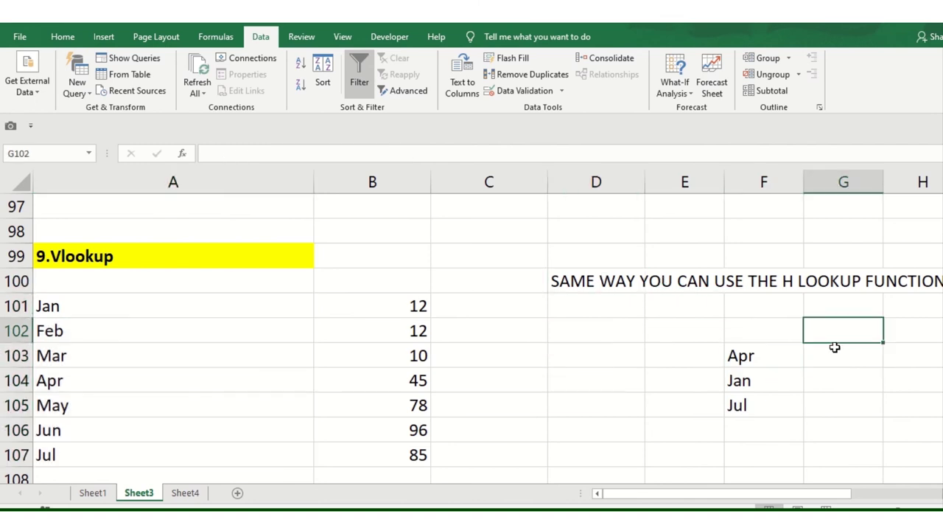
pyautogui.write('=')
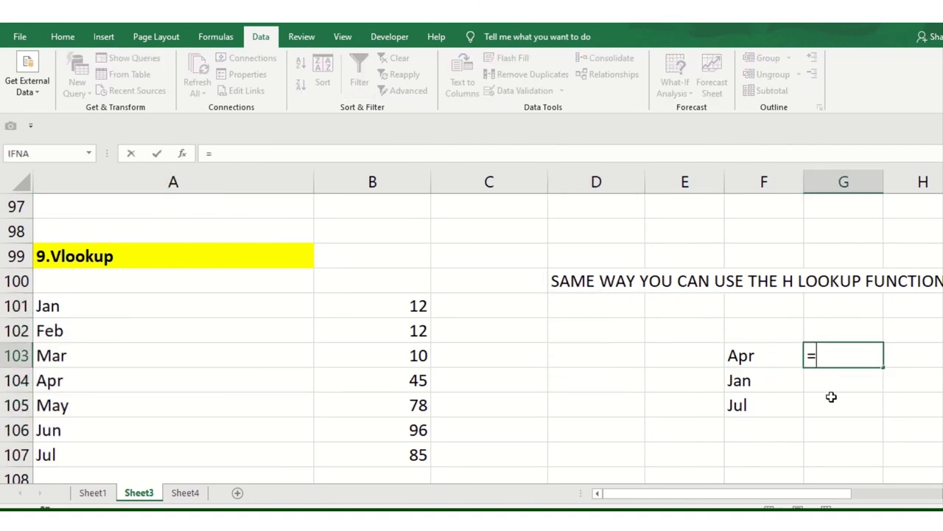
pyautogui.write('v')
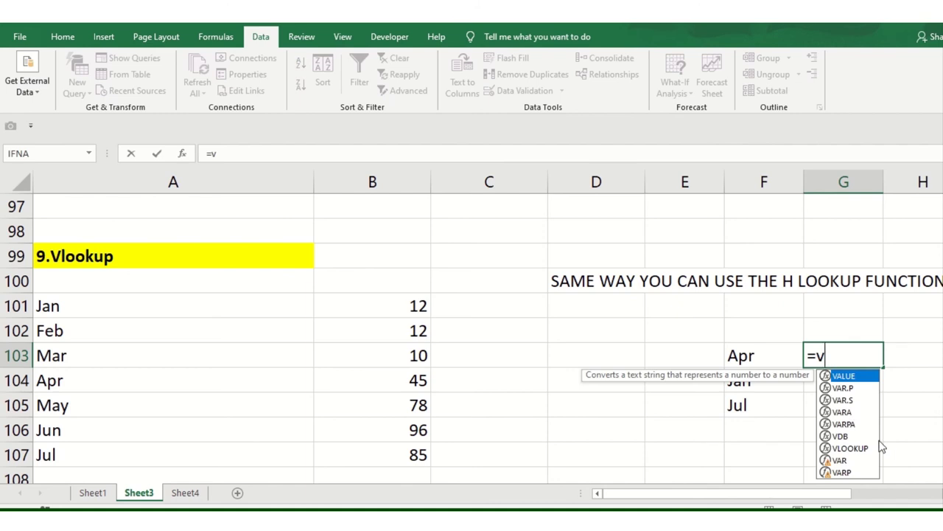
pyautogui.doubleClick(858, 437)
pyautogui.press('BackSpace')
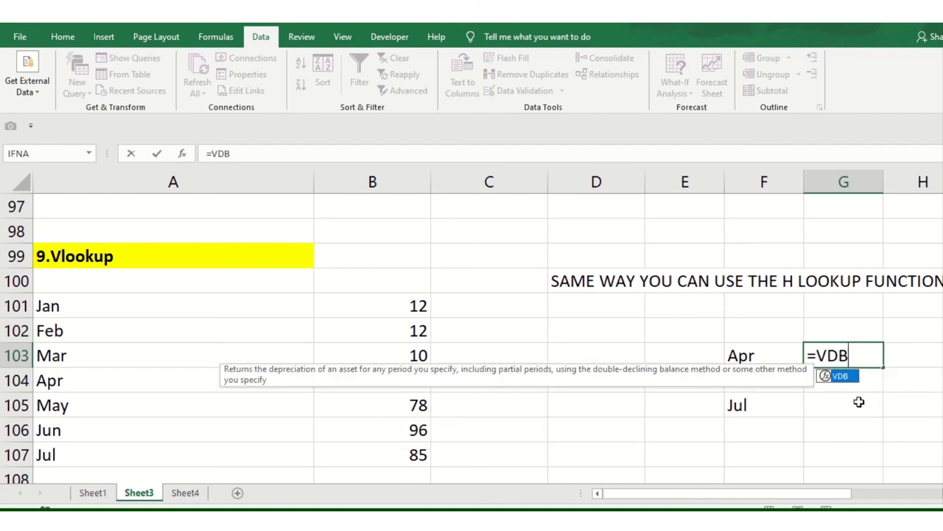
pyautogui.press('BackSpace')
pyautogui.press('BackSpace')
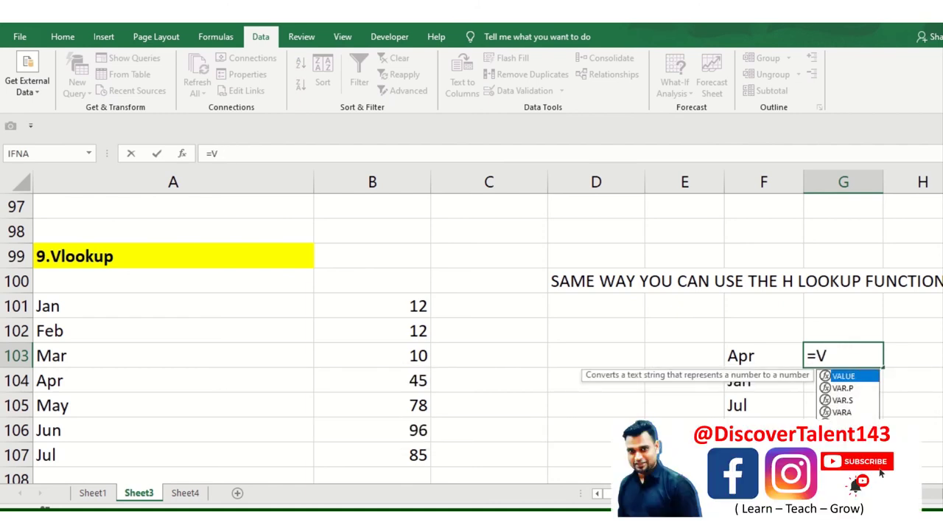
pyautogui.write('lookup(')
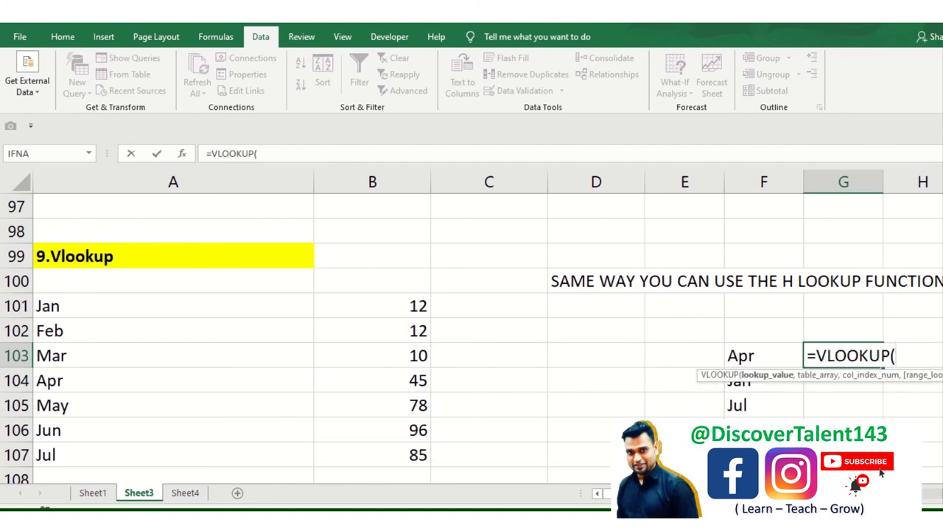
pyautogui.click(740, 356)
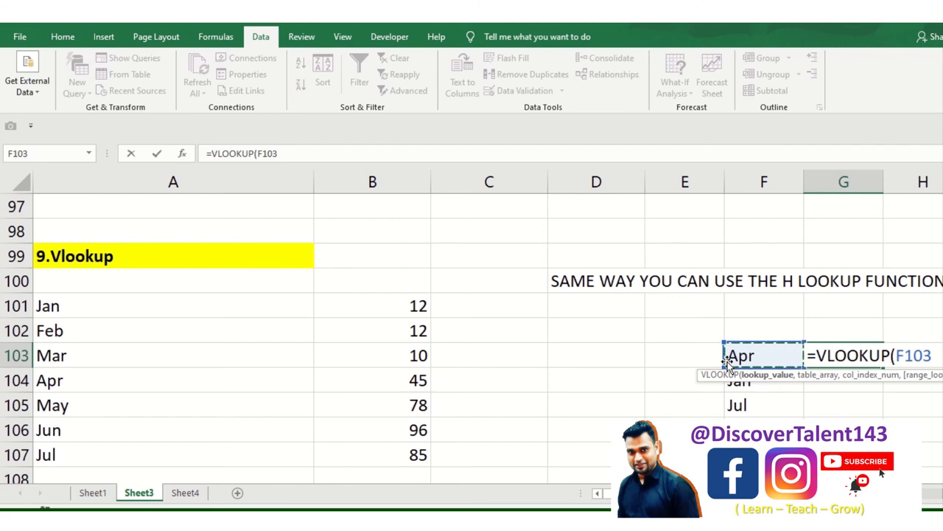
pyautogui.write(',')
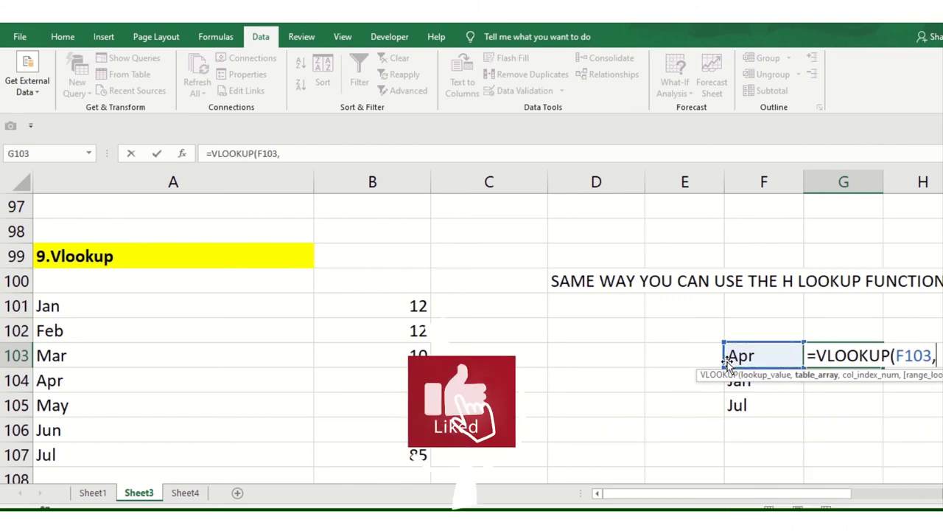
pyautogui.moveTo(110, 309)
pyautogui.mouseDown()
pyautogui.moveTo(202, 452)
pyautogui.moveTo(351, 440)
pyautogui.mouseUp()
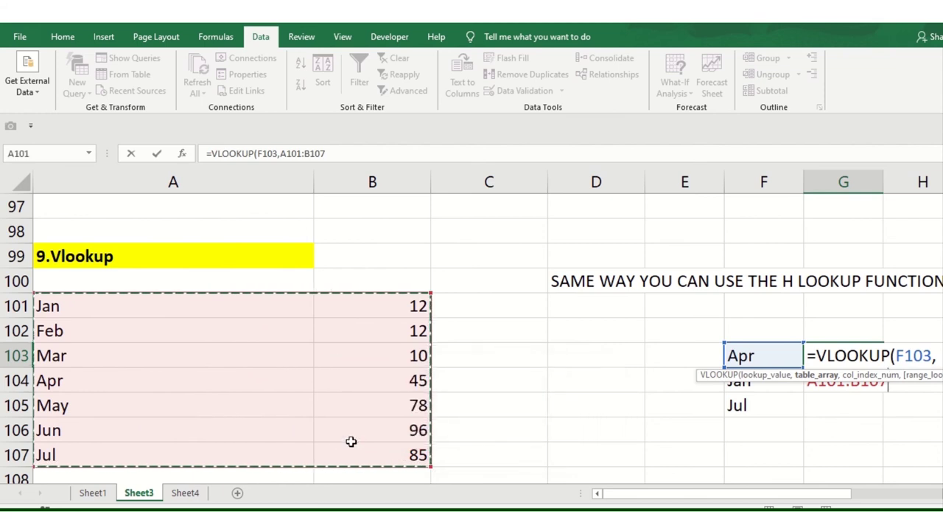
pyautogui.write(',')
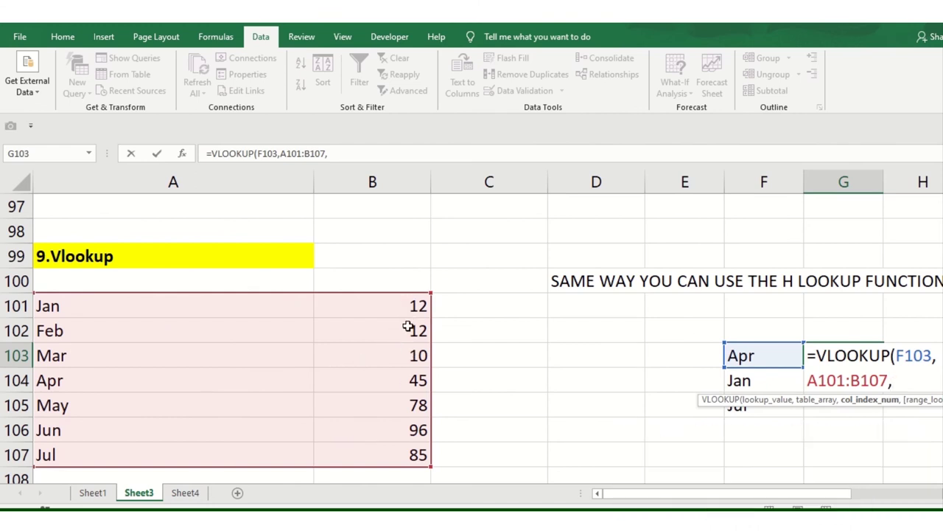
pyautogui.write('2,')
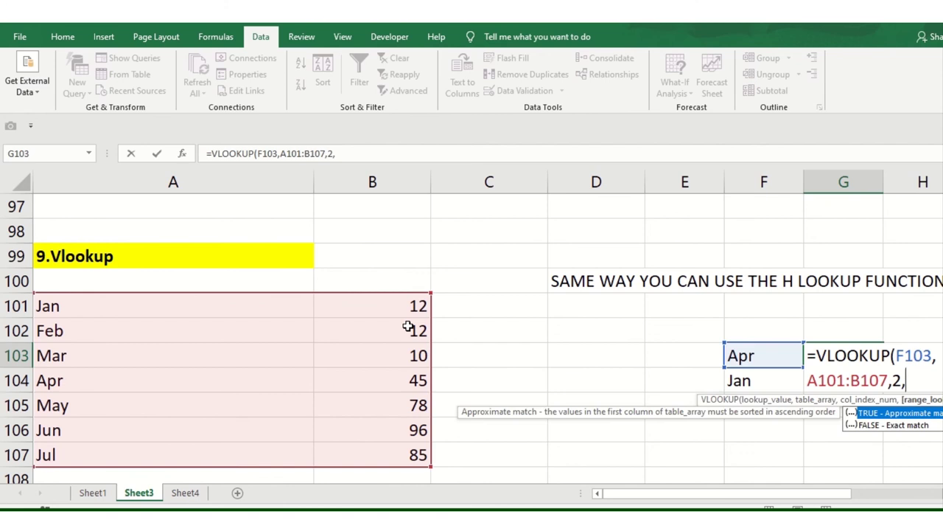
pyautogui.write('0)')
# Commit the Apr VLOOKUP in G103 and fill it down to G105, giving #N/A for Jan and 85 for Jul
pyautogui.press('Return')
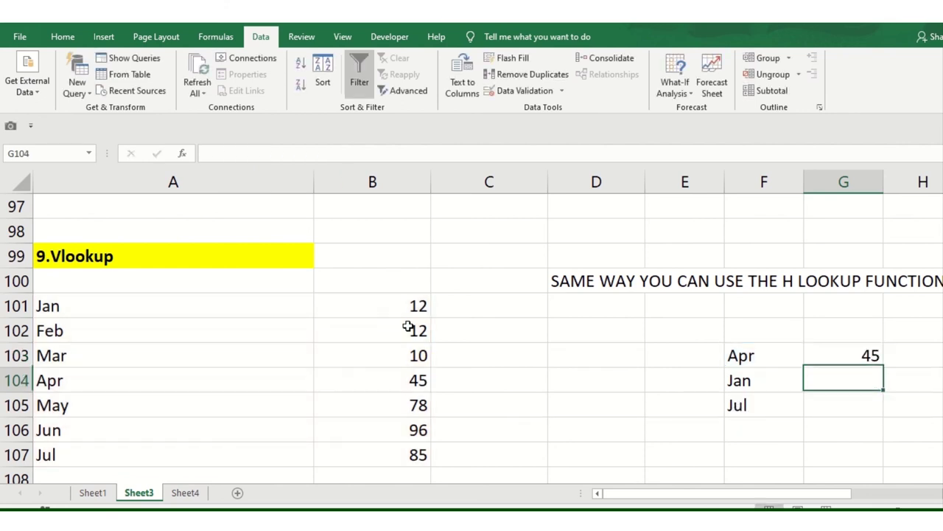
pyautogui.click(848, 352)
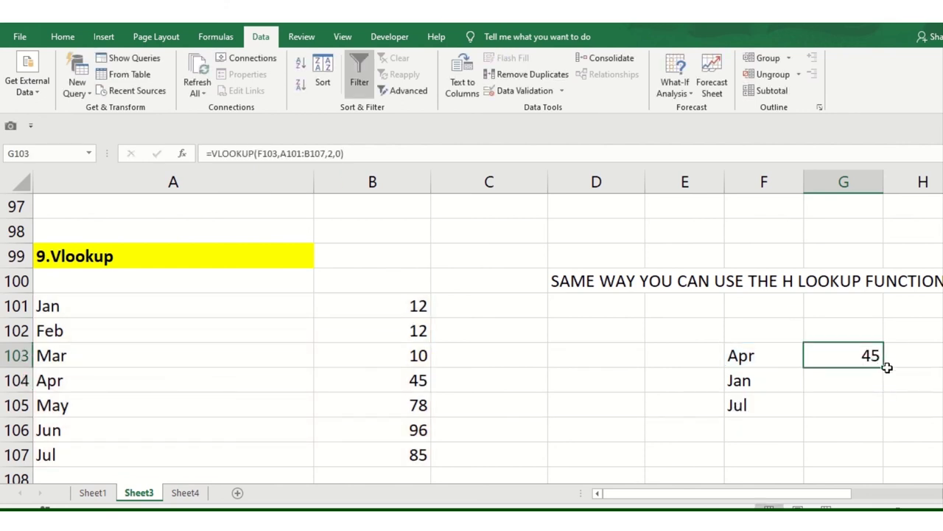
pyautogui.moveTo(884, 367); pyautogui.dragTo(886, 404)
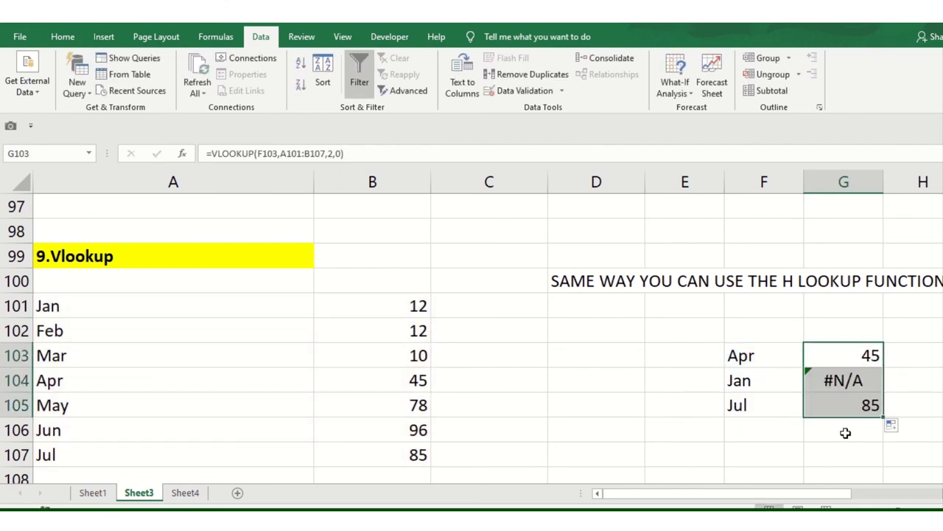
pyautogui.click(670, 376)
pyautogui.click(863, 388)
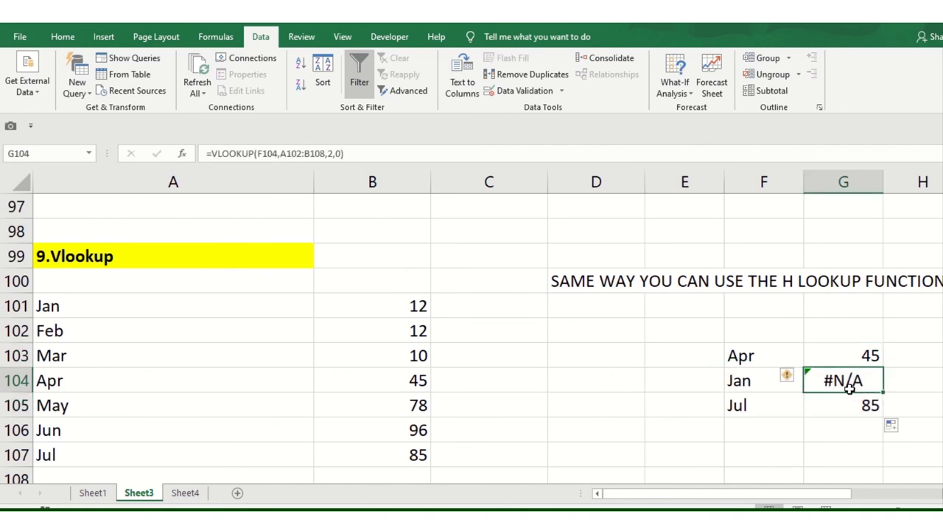
# Compare the Jan text in A101 with the lookup cell F104 without changing either
pyautogui.click(123, 306)
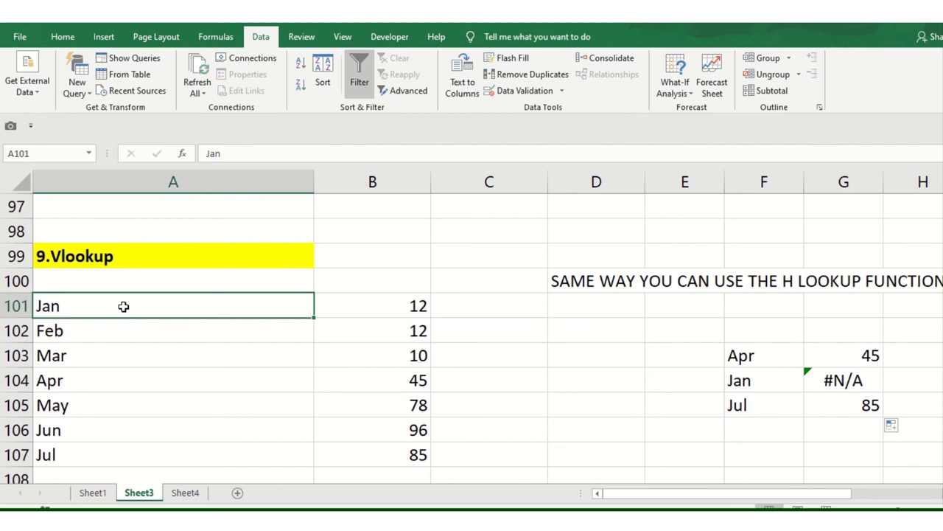
pyautogui.click(755, 387)
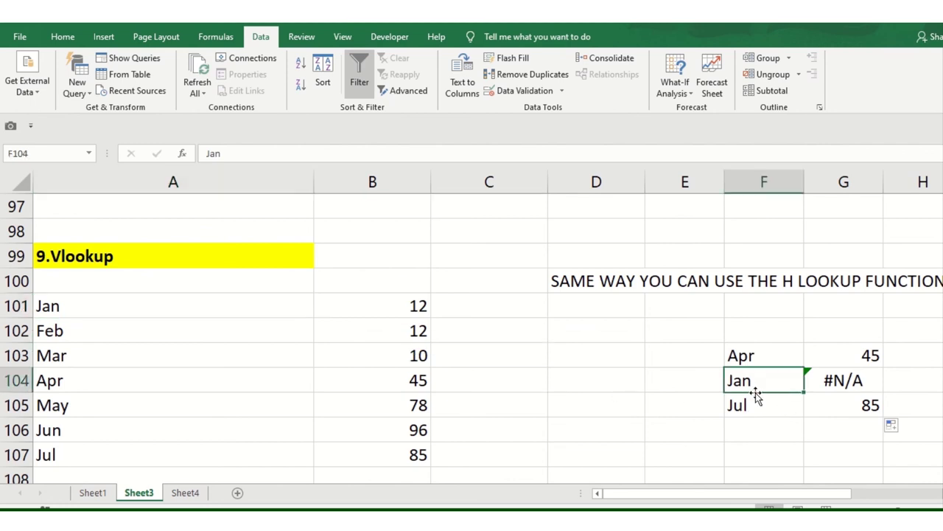
pyautogui.click(87, 306)
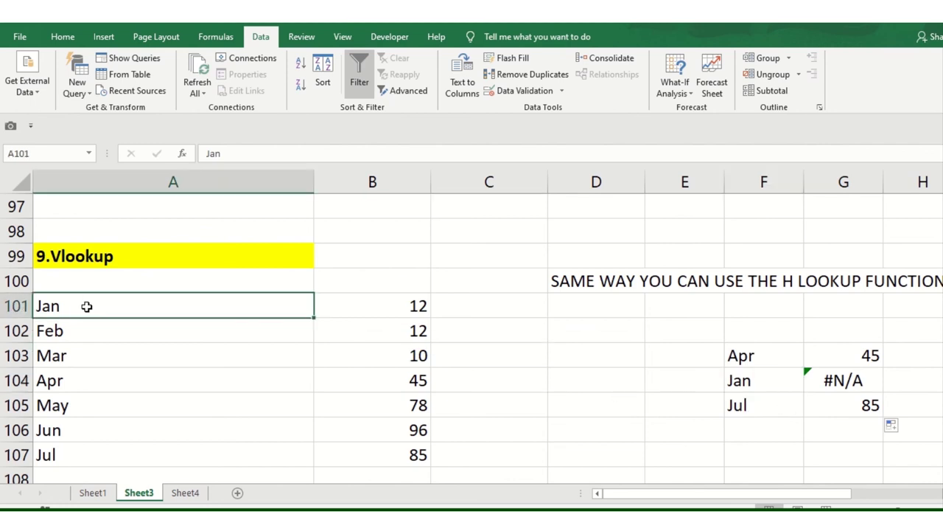
pyautogui.click(208, 153)
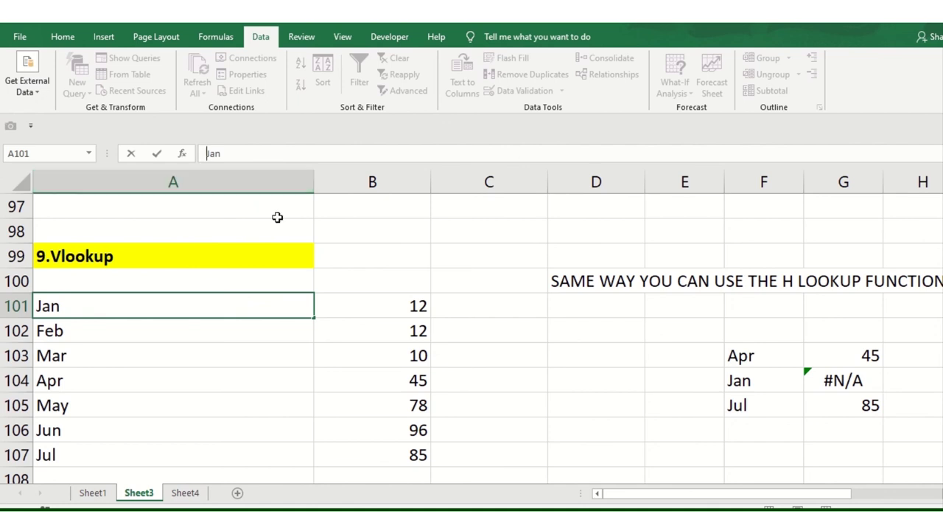
pyautogui.click(458, 332)
pyautogui.click(766, 369)
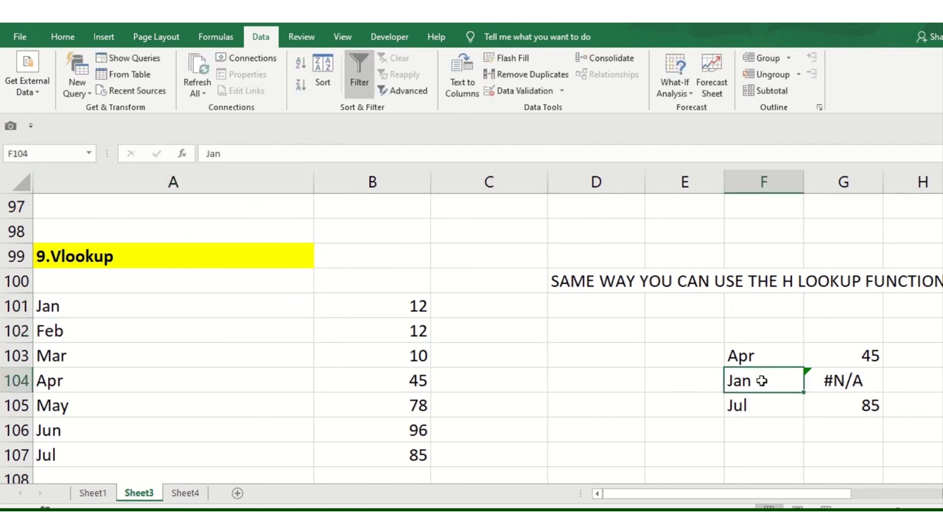
# Copy Jan from A101 into F104 and choose a paste option
pyautogui.click(49, 306)
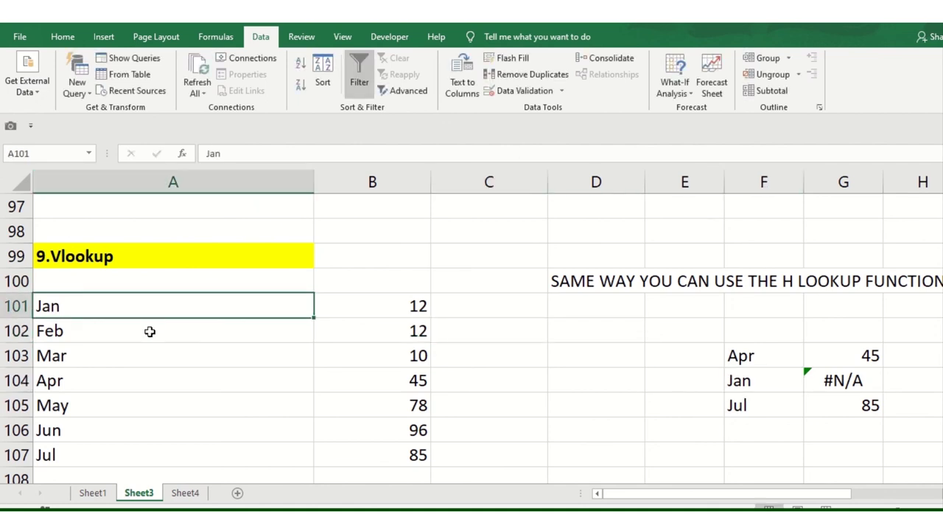
pyautogui.hotkey('ctrl', 'c')
pyautogui.click(732, 384)
pyautogui.hotkey('ctrl', 'v')
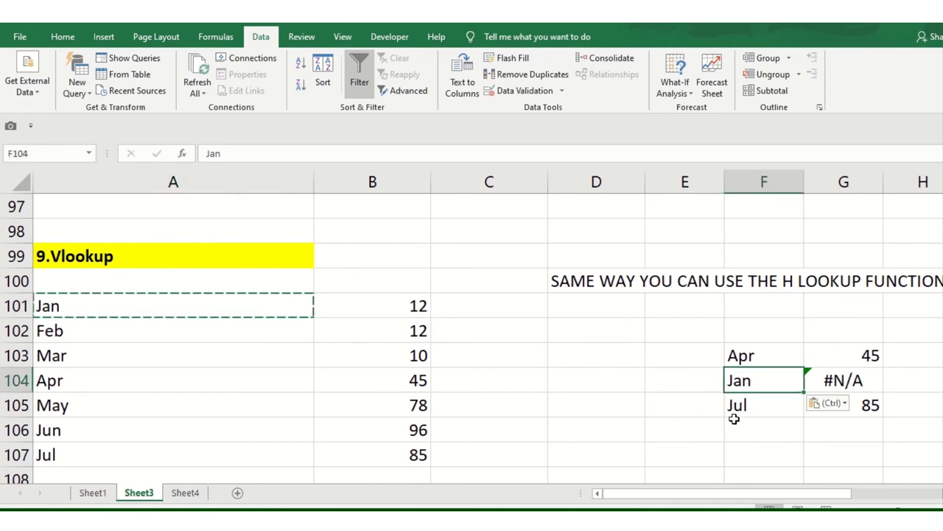
pyautogui.click(825, 404)
pyautogui.click(830, 354)
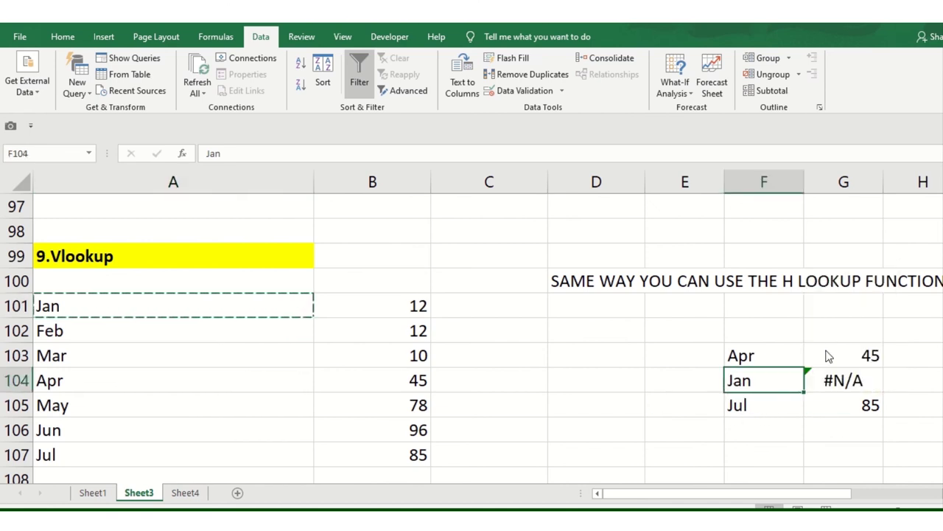
pyautogui.click(767, 426)
pyautogui.click(851, 354)
pyautogui.click(894, 376)
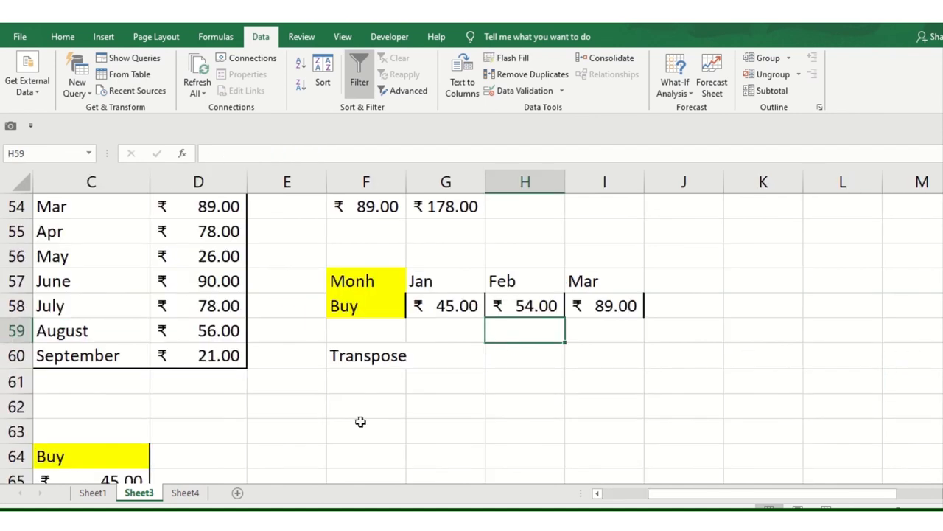
# Return to column A and scroll down to the 9.Vlookup section at row 99
pyautogui.click(324, 413)
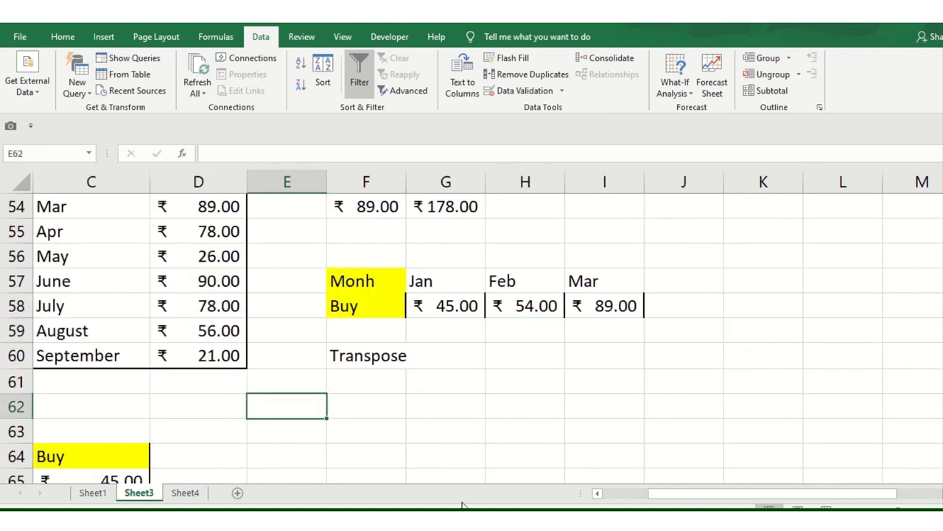
pyautogui.click(364, 405)
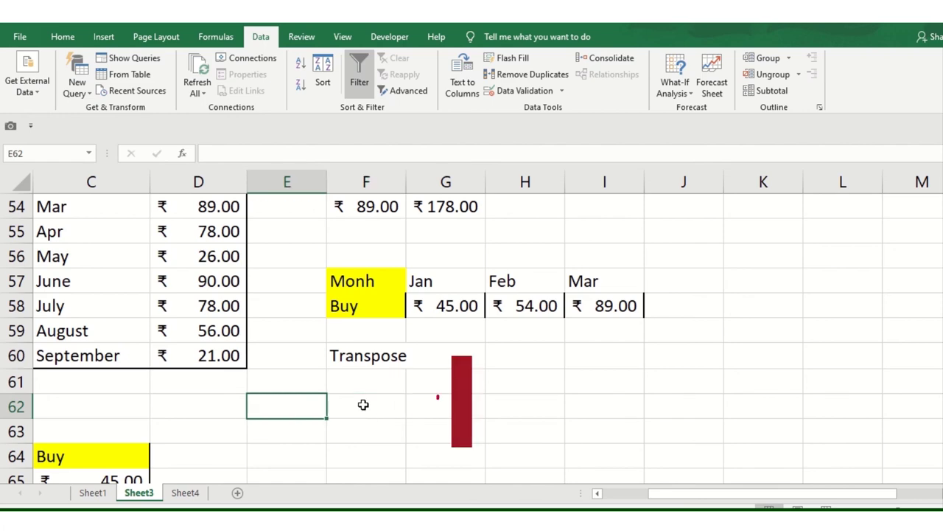
pyautogui.press('Home')
pyautogui.scroll(-1, 380, 412)
pyautogui.scroll(-3, 387, 419)
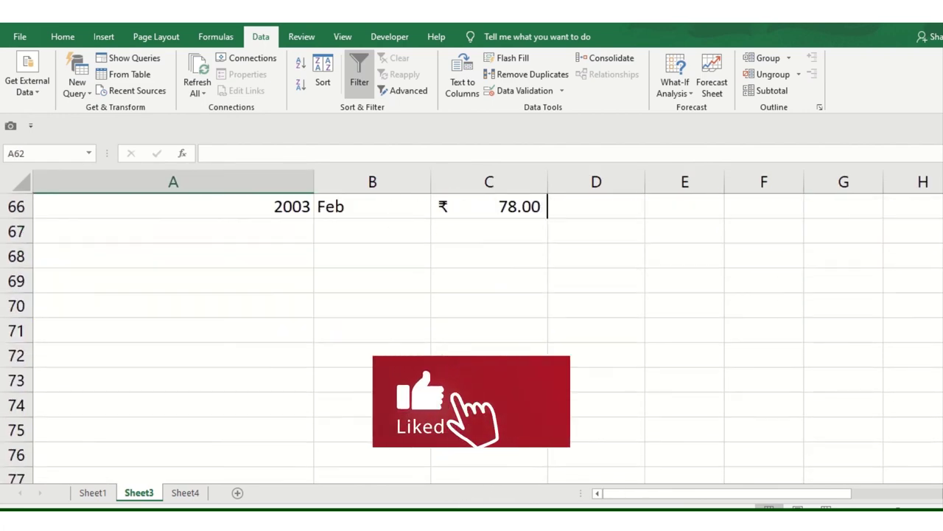
pyautogui.scroll(2, 368, 406)
pyautogui.scroll(-2, 332, 398)
pyautogui.scroll(-3, 277, 381)
pyautogui.scroll(-4, 277, 381)
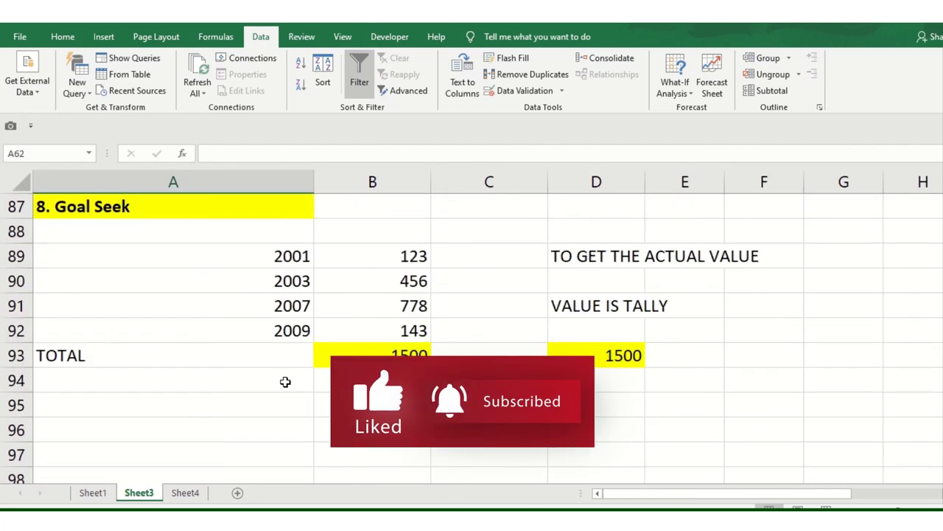
pyautogui.scroll(-3, 294, 384)
pyautogui.scroll(-1, 295, 386)
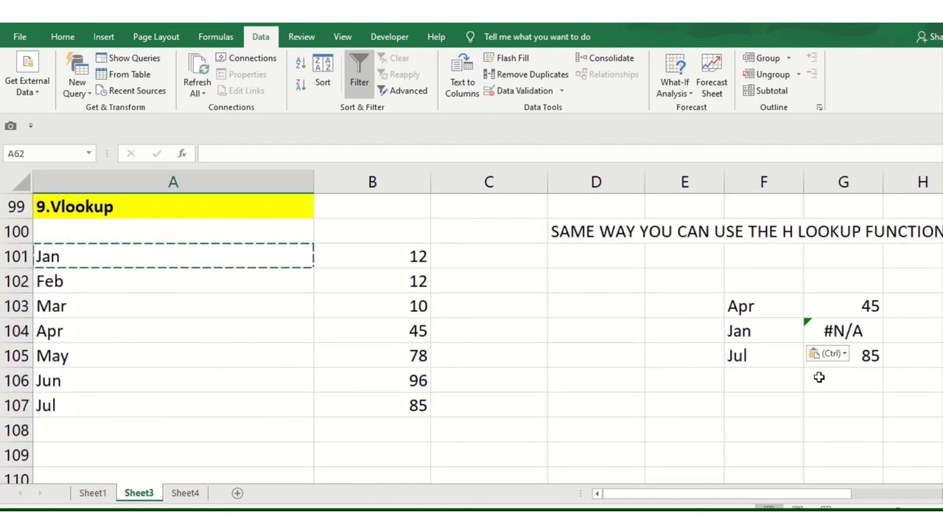
# Refill the G103 VLOOKUP down to G105 and replace Jan with May in F104, so G104 shows 78
pyautogui.click(855, 310)
pyautogui.moveTo(885, 318); pyautogui.dragTo(884, 365)
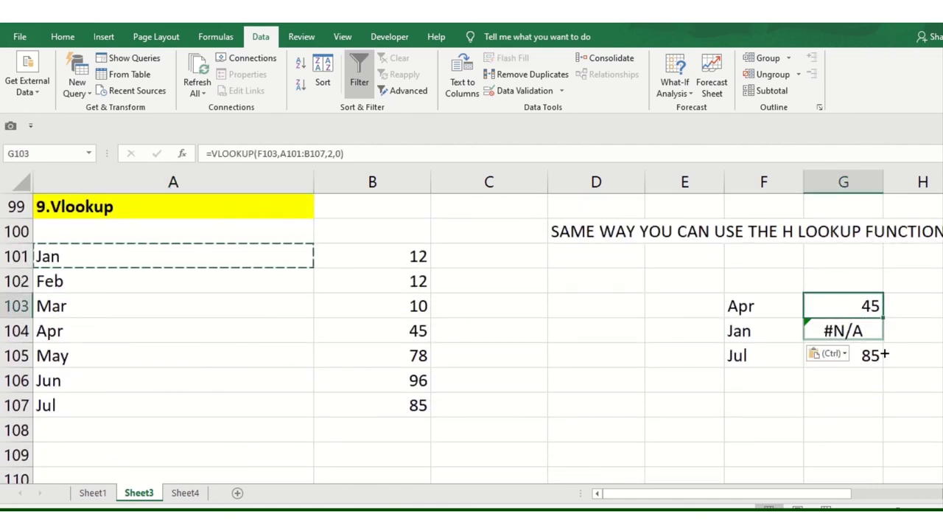
pyautogui.click(759, 324)
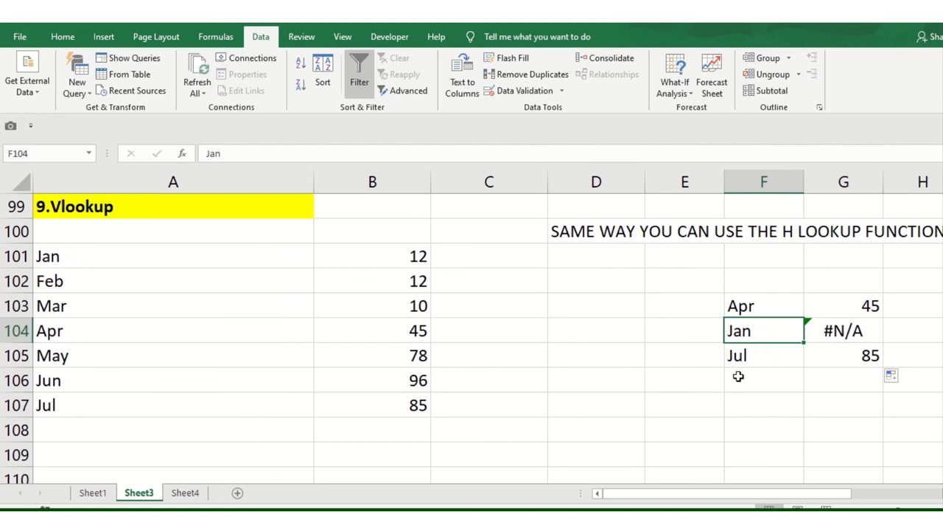
pyautogui.write('May')
pyautogui.press('Return')
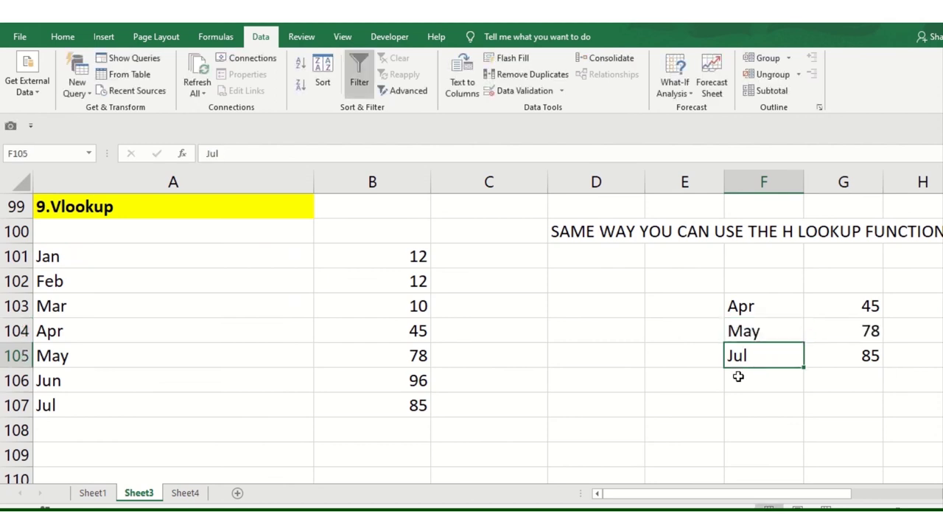
pyautogui.click(750, 322)
pyautogui.moveTo(111, 256); pyautogui.dragTo(413, 258)
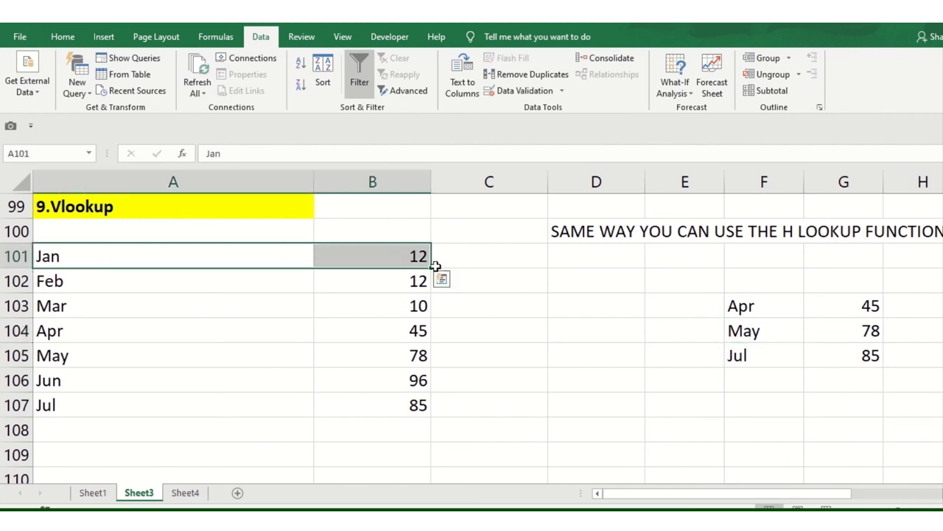
pyautogui.click(799, 339)
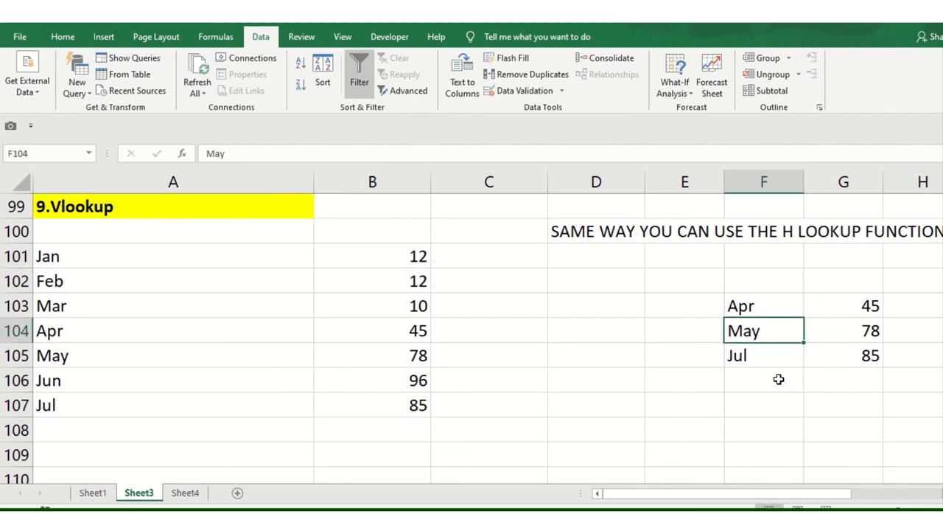
# Flash Fill B117:B119 with the middle numbers from the column A codes, following the 12456 example in B116
pyautogui.scroll(-2, 615, 362)
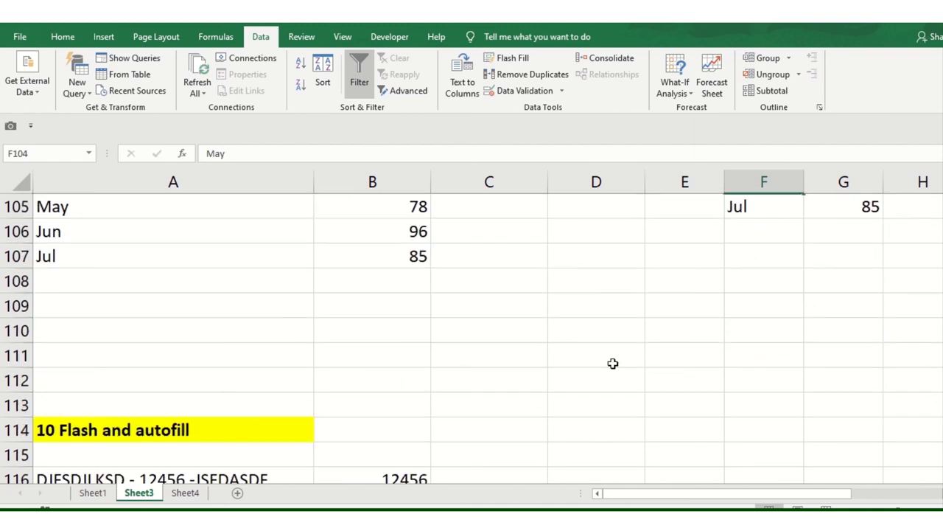
pyautogui.scroll(1, 440, 383)
pyautogui.scroll(-2, 274, 393)
pyautogui.scroll(-1, 274, 393)
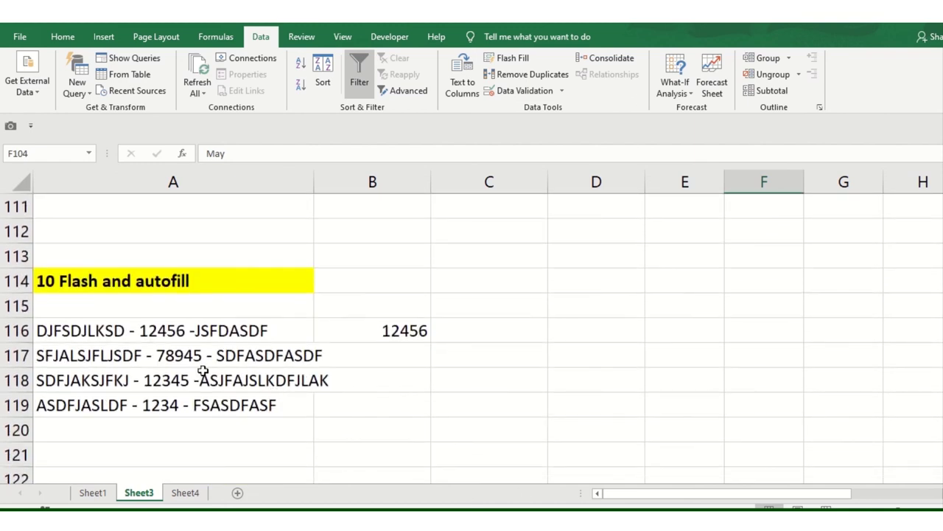
pyautogui.click(457, 330)
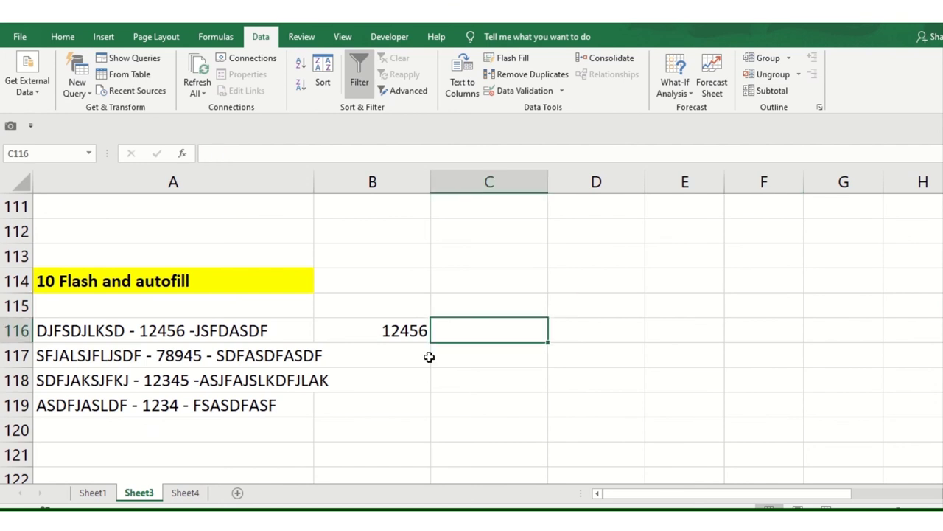
pyautogui.click(424, 336)
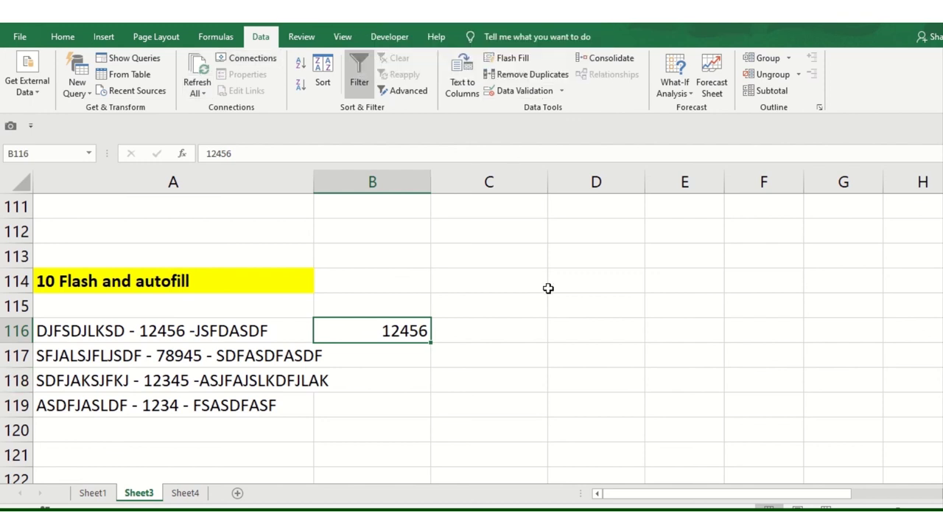
pyautogui.click(520, 64)
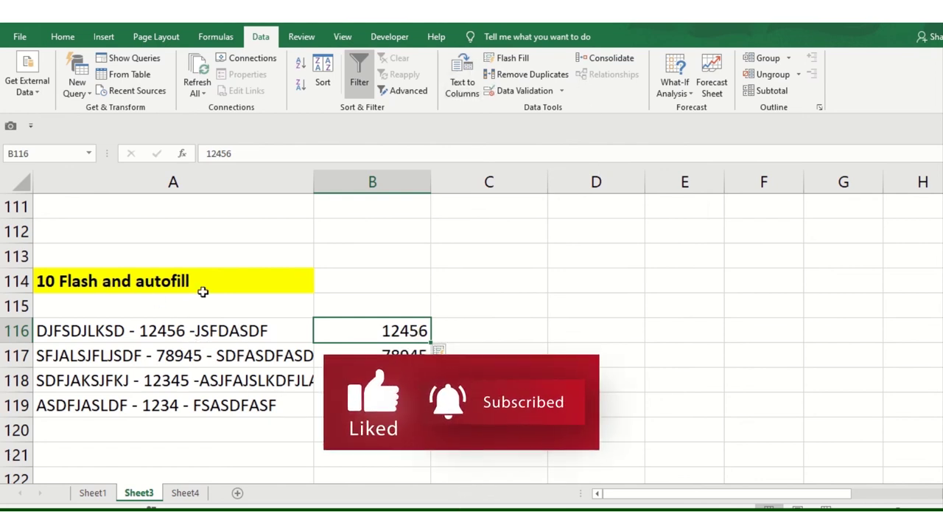
# Enter the starting dates 04/10/2020 in D115 and 05/10/2020 in D116
pyautogui.click(657, 363)
pyautogui.press('Left')
pyautogui.press('Up')
pyautogui.press('Up')
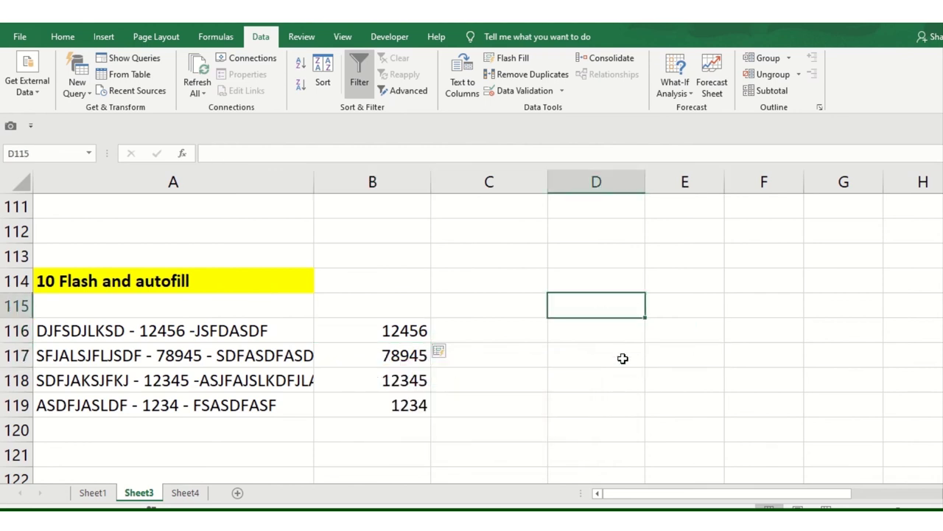
pyautogui.hotkey('ctrl', ';')
pyautogui.press('Return')
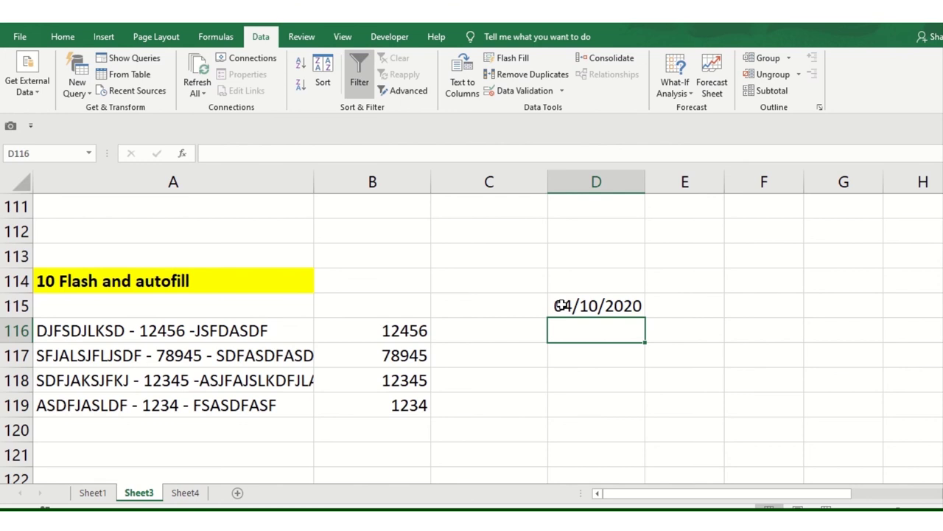
pyautogui.hotkey('ctrl', ';')
pyautogui.click(624, 375)
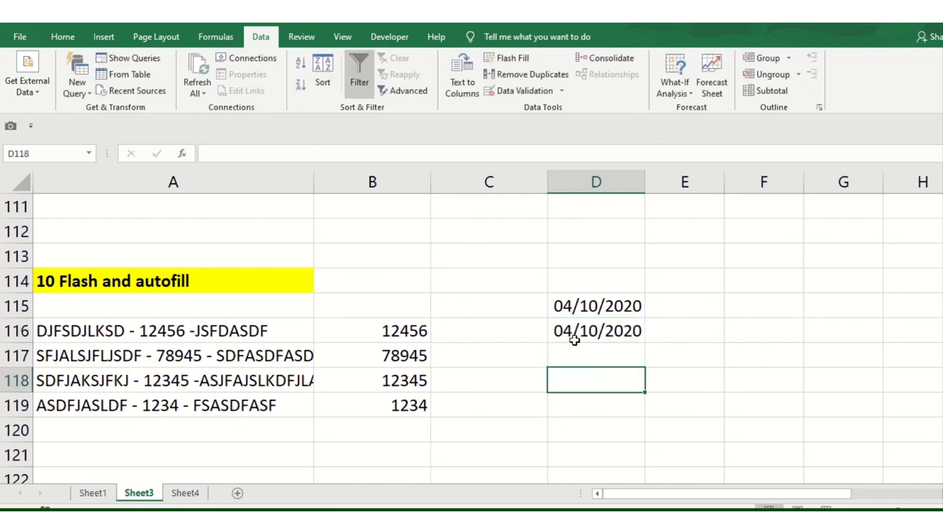
pyautogui.click(623, 333)
pyautogui.hotkey('ctrl', ';')
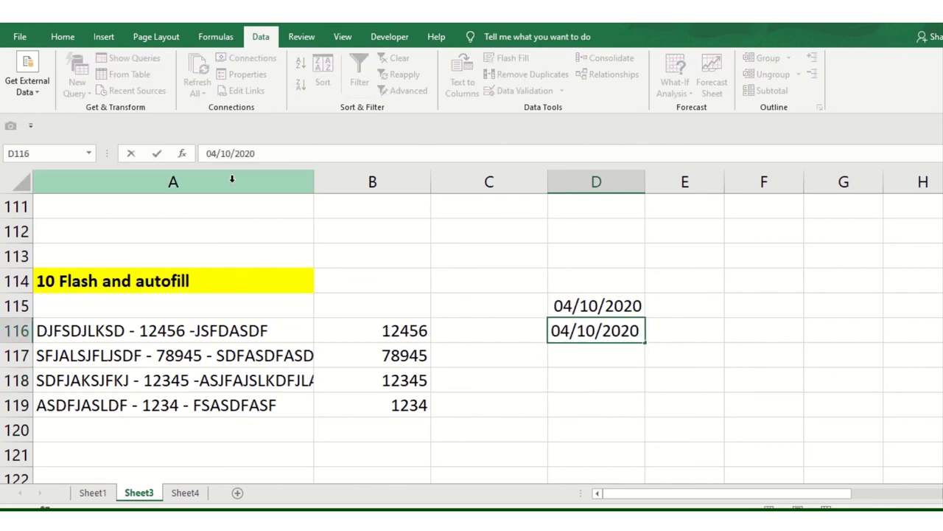
pyautogui.press('Delete')
pyautogui.write('5')
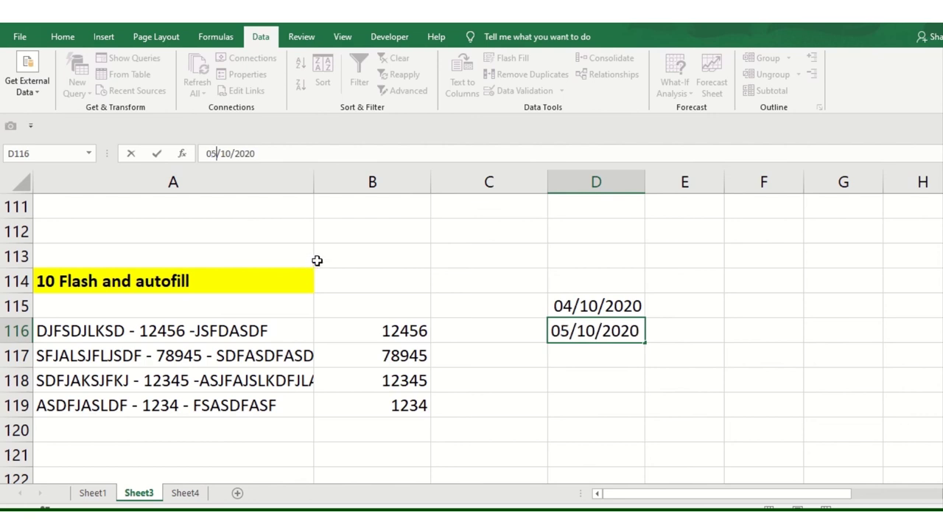
pyautogui.press('Return')
# Autofill the date series from D115:D116 down to D120, ending at 09/10/2020
pyautogui.moveTo(590, 306); pyautogui.dragTo(590, 330)
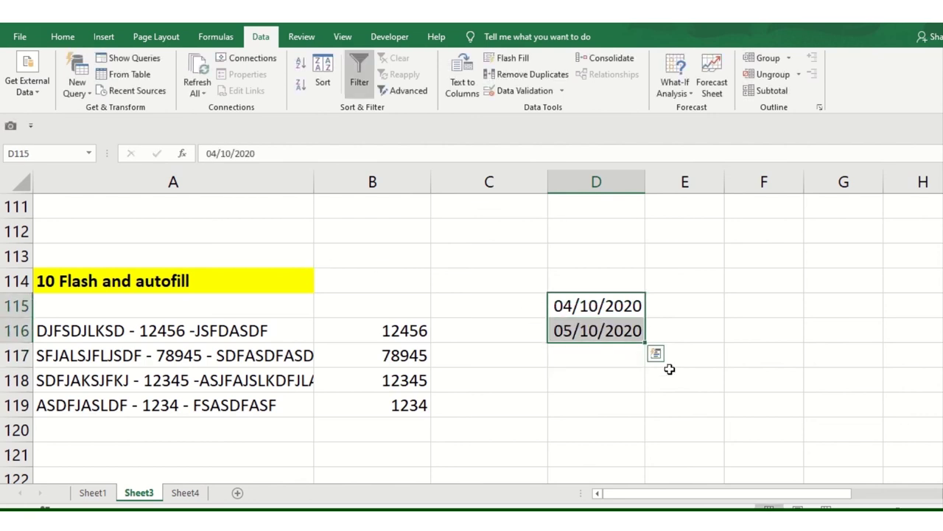
pyautogui.moveTo(645, 341); pyautogui.dragTo(645, 436)
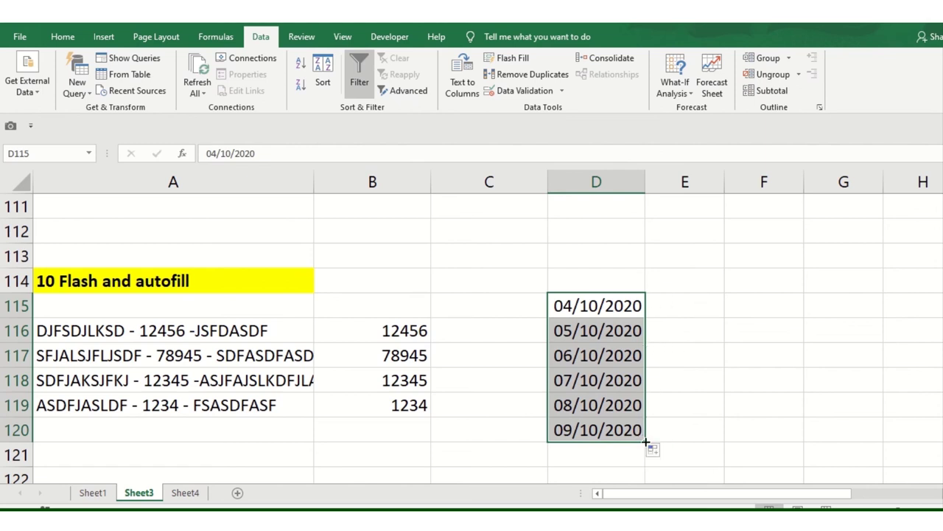
pyautogui.click(715, 277)
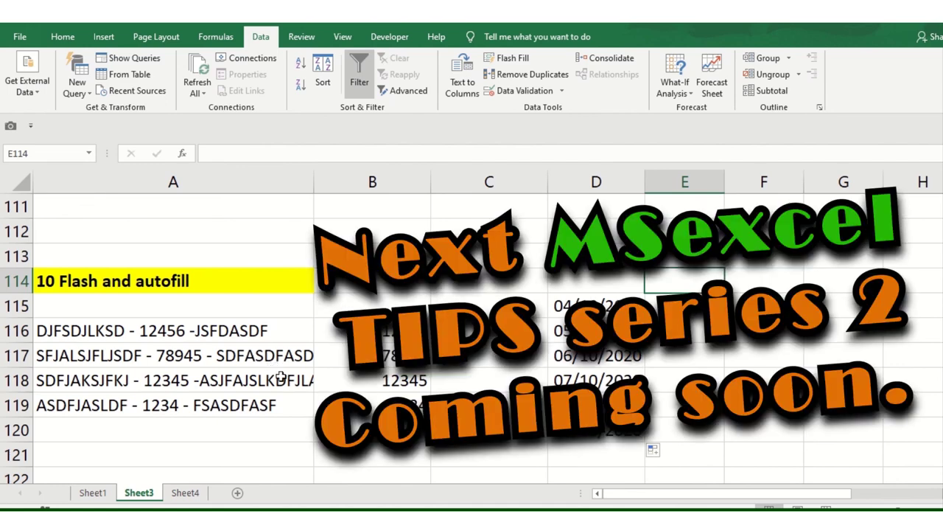
pyautogui.scroll(2, 325, 377)
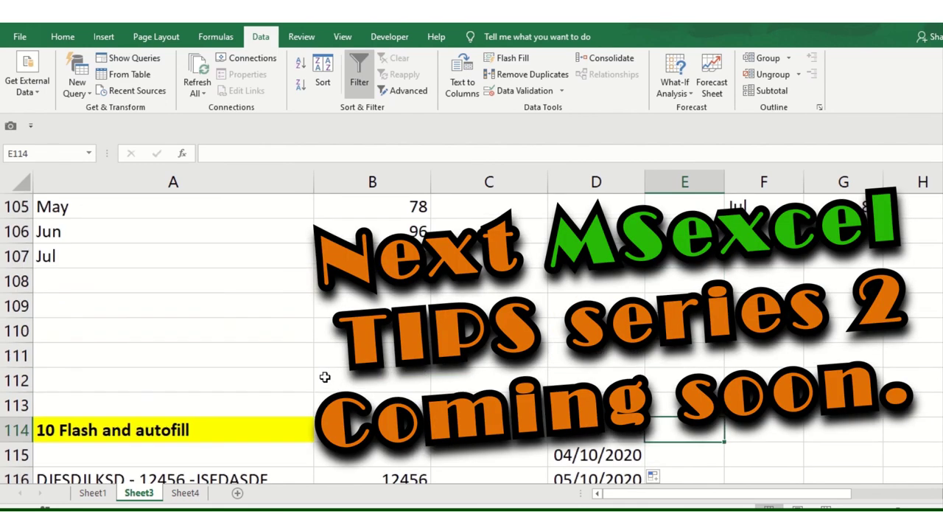